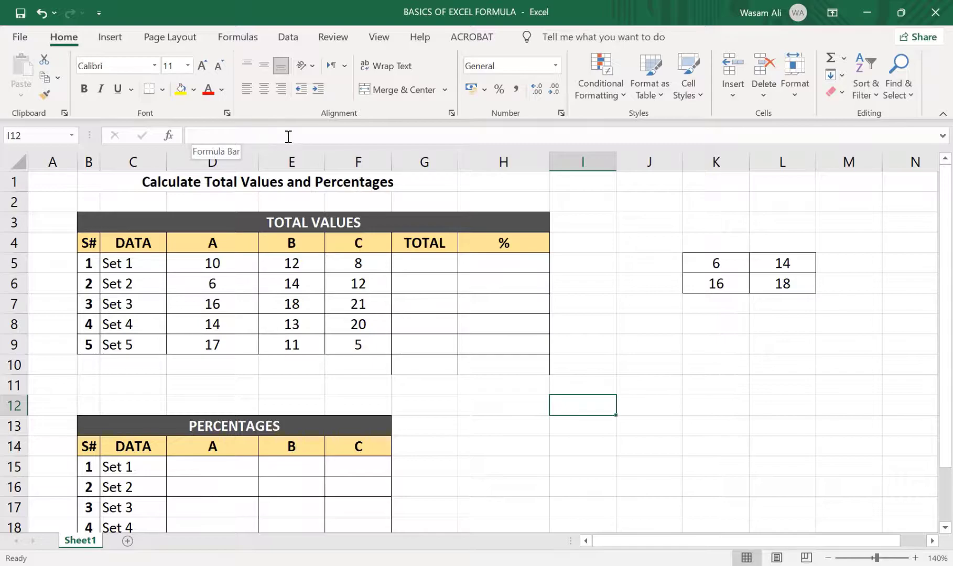
pyautogui.click(234, 134)
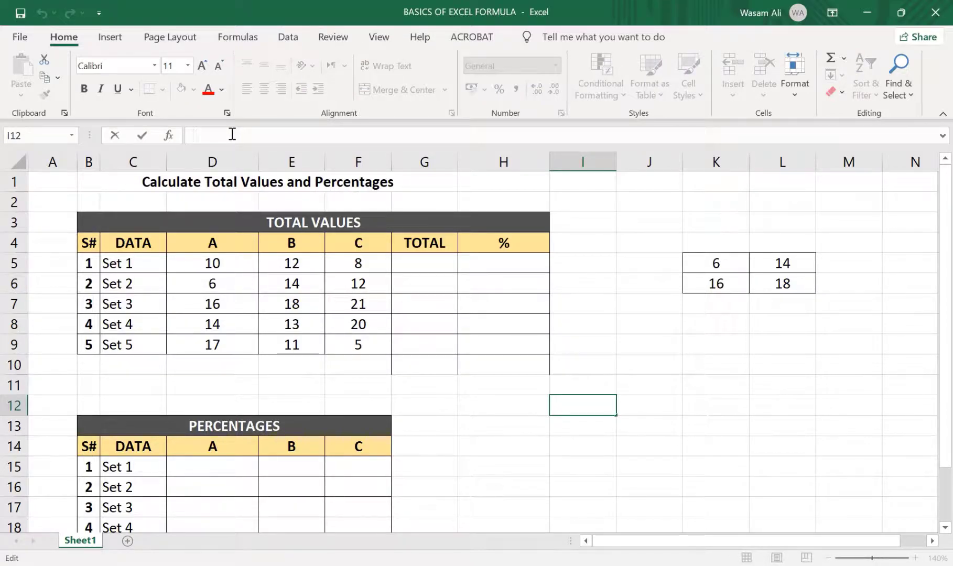
pyautogui.click(651, 384)
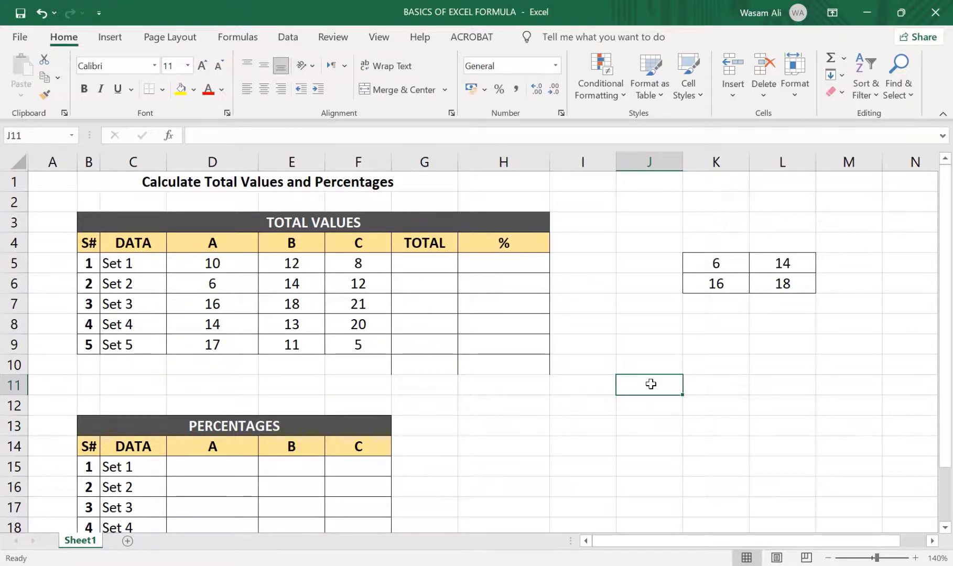
pyautogui.click(634, 321)
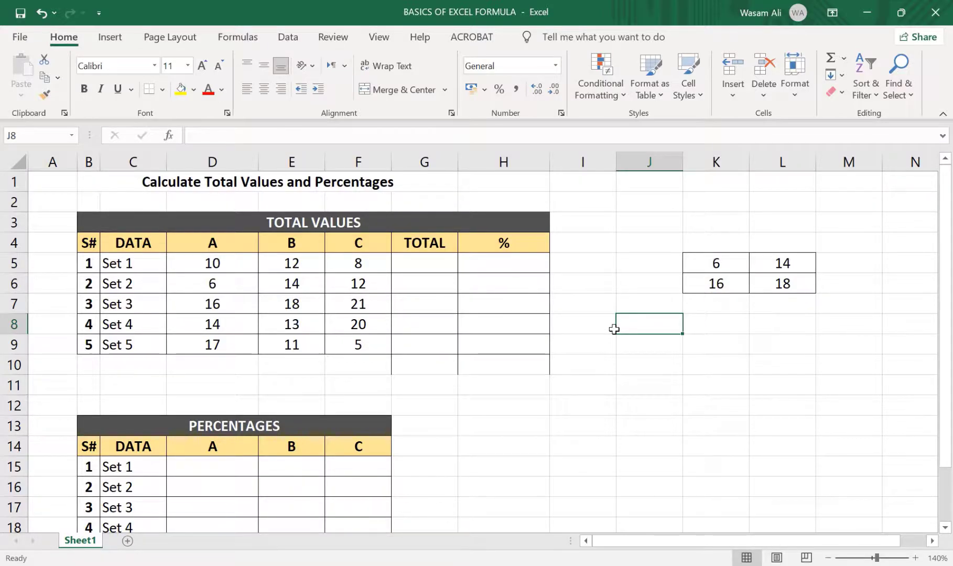
# Examine the Logical and Math & Trig categories in the Insert Function dialog for cell K8, then close it without inserting anything
pyautogui.click(709, 334)
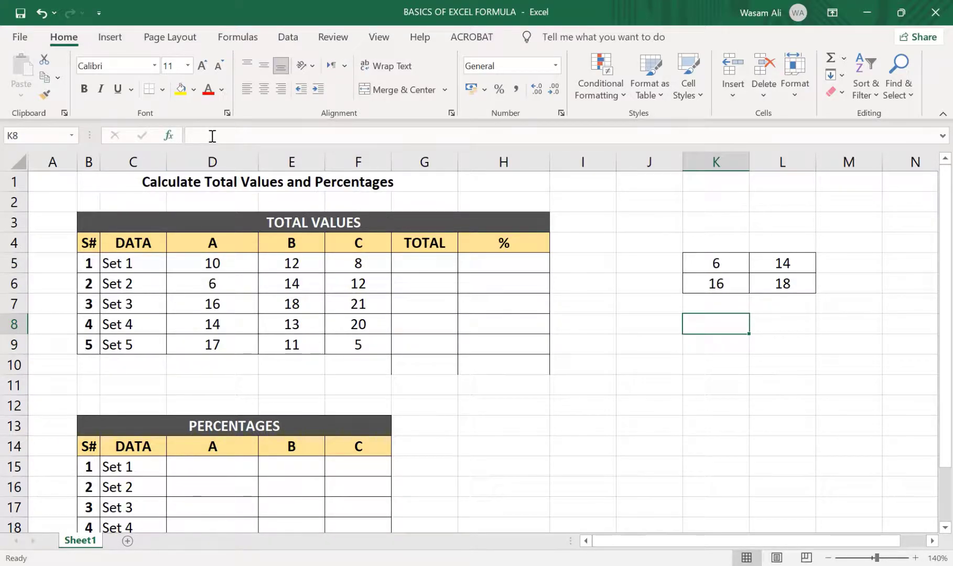
pyautogui.click(175, 139)
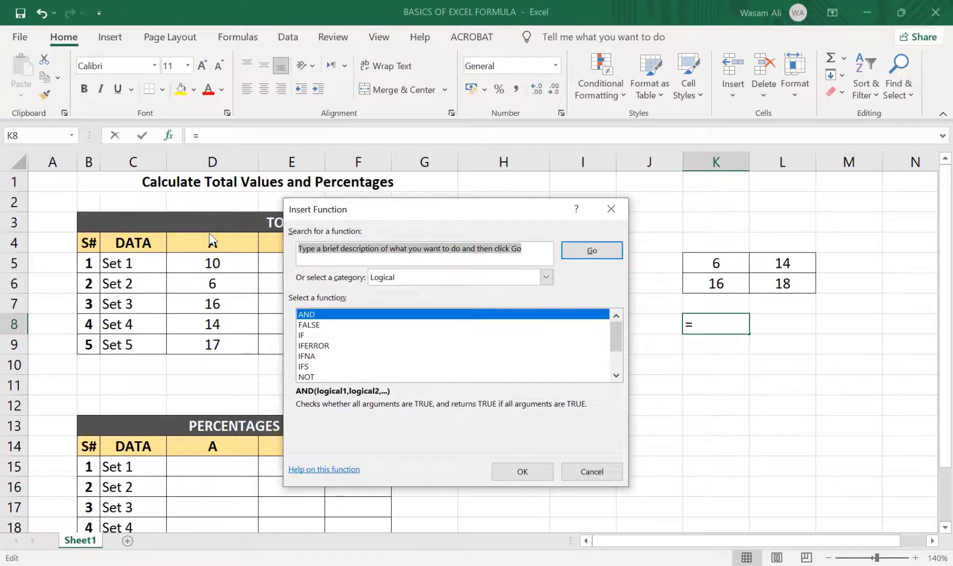
pyautogui.moveTo(461, 219); pyautogui.dragTo(411, 179)
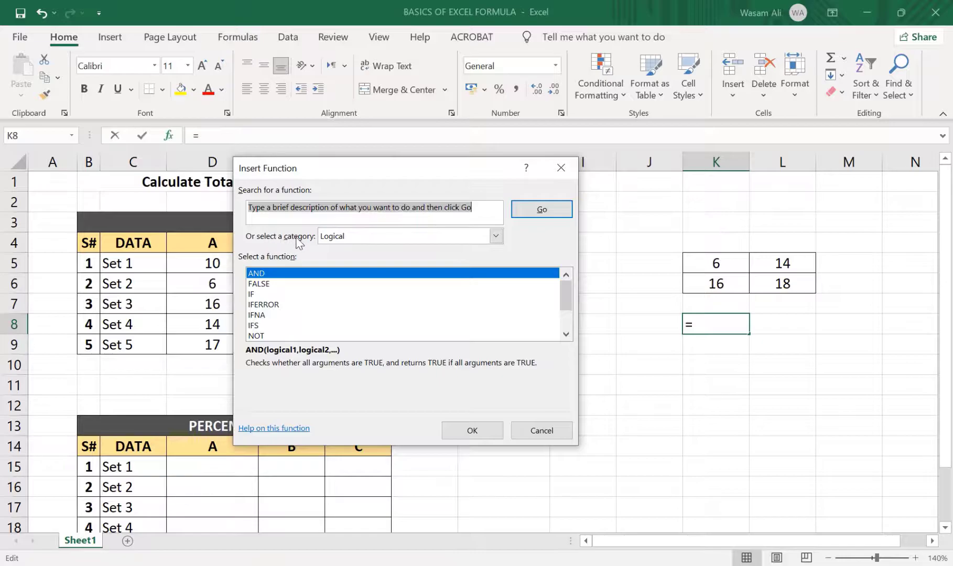
pyautogui.click(496, 237)
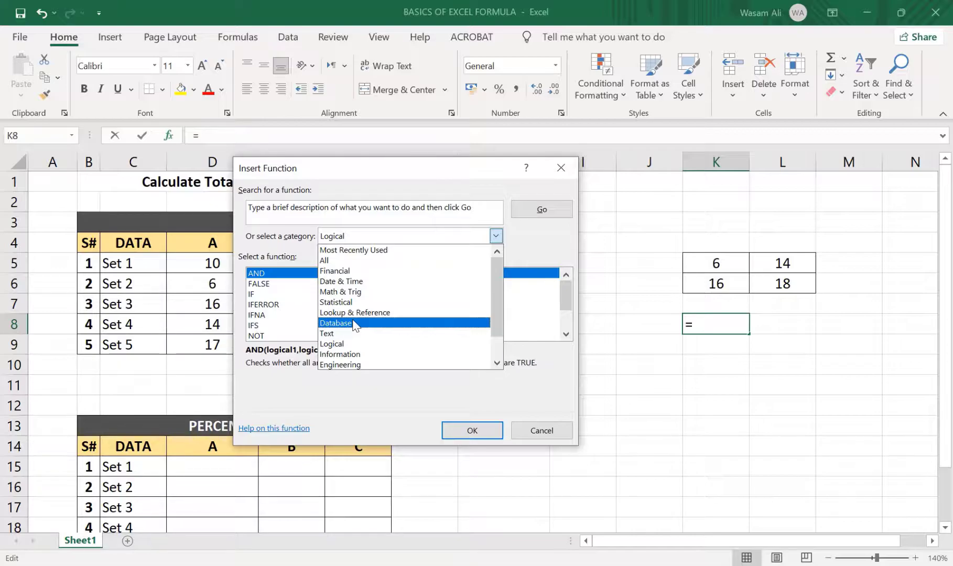
pyautogui.click(367, 344)
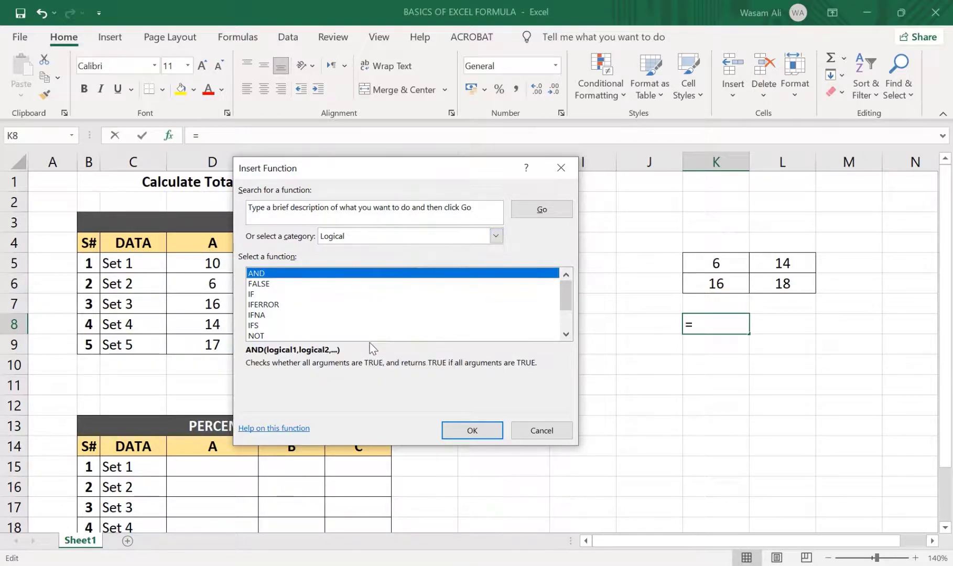
pyautogui.moveTo(570, 296)
pyautogui.mouseDown()
pyautogui.moveTo(571, 314)
pyautogui.moveTo(571, 285)
pyautogui.mouseUp()
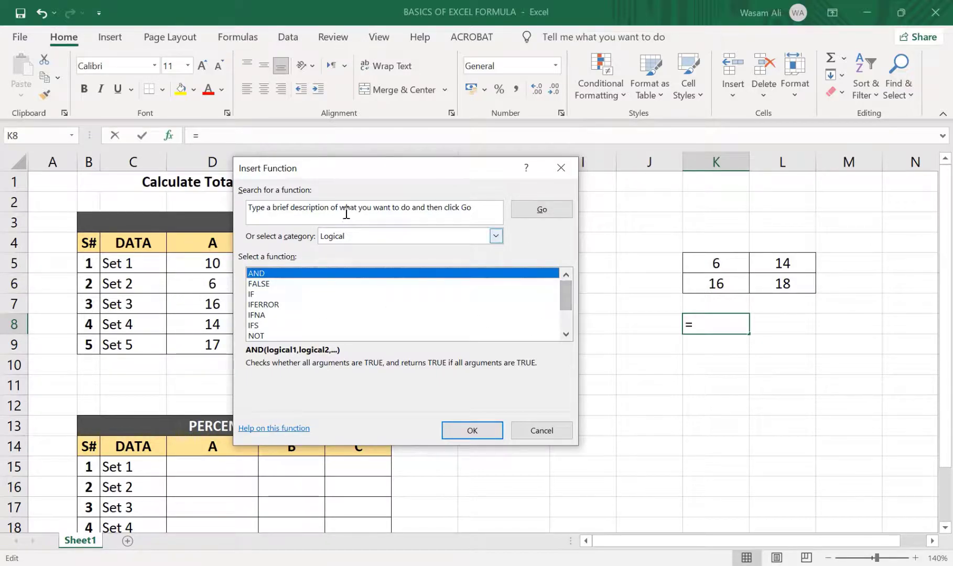
pyautogui.click(495, 236)
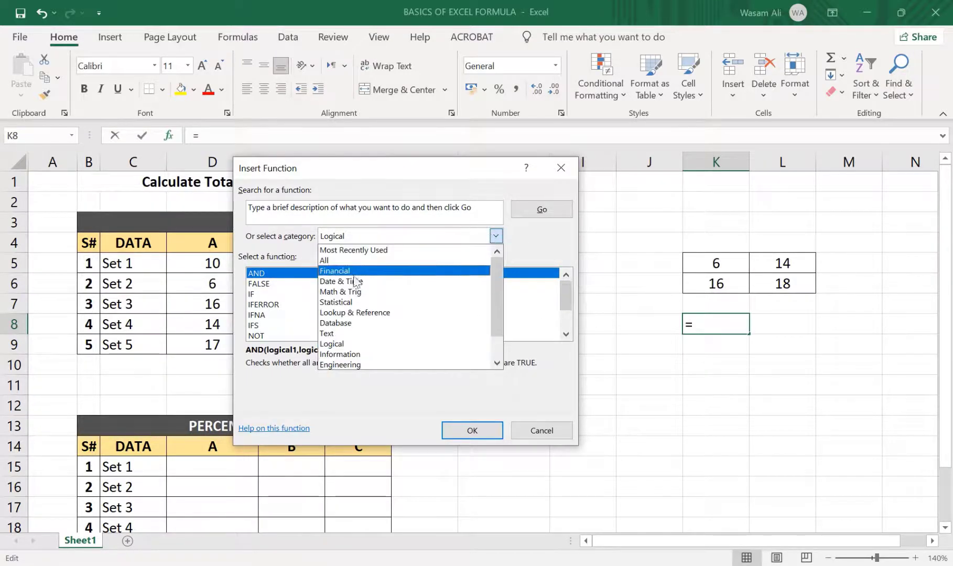
pyautogui.click(351, 295)
pyautogui.moveTo(571, 295); pyautogui.dragTo(568, 323)
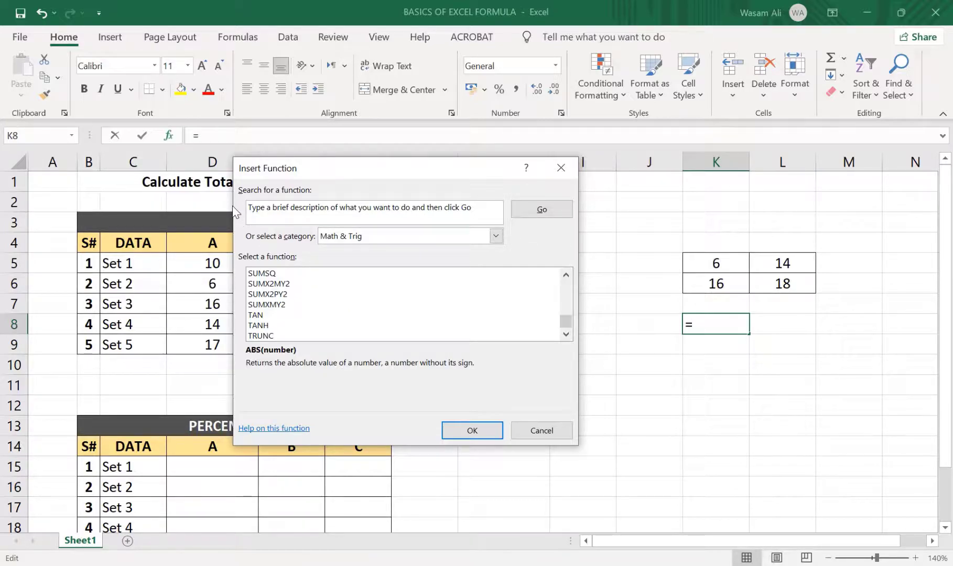
pyautogui.press('Escape')
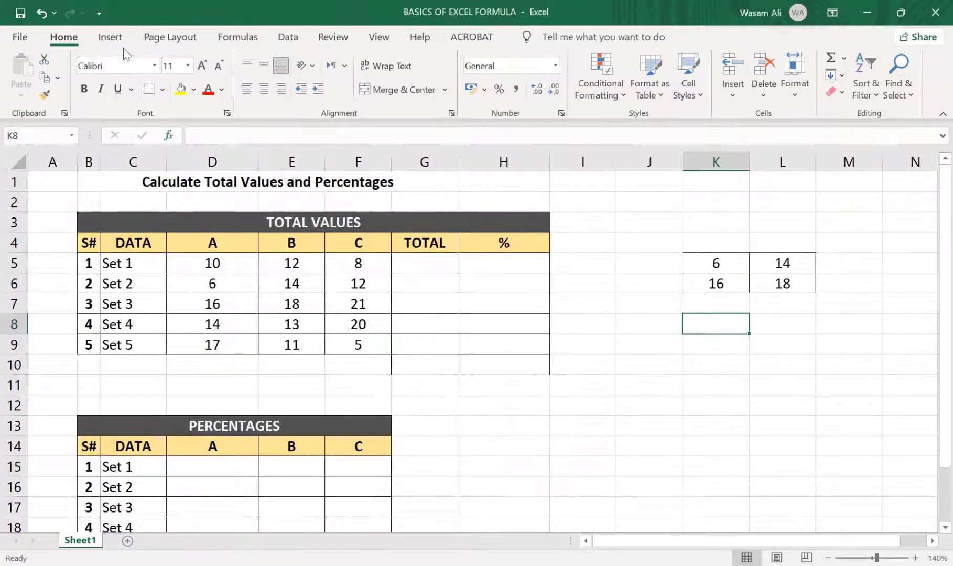
pyautogui.click(260, 44)
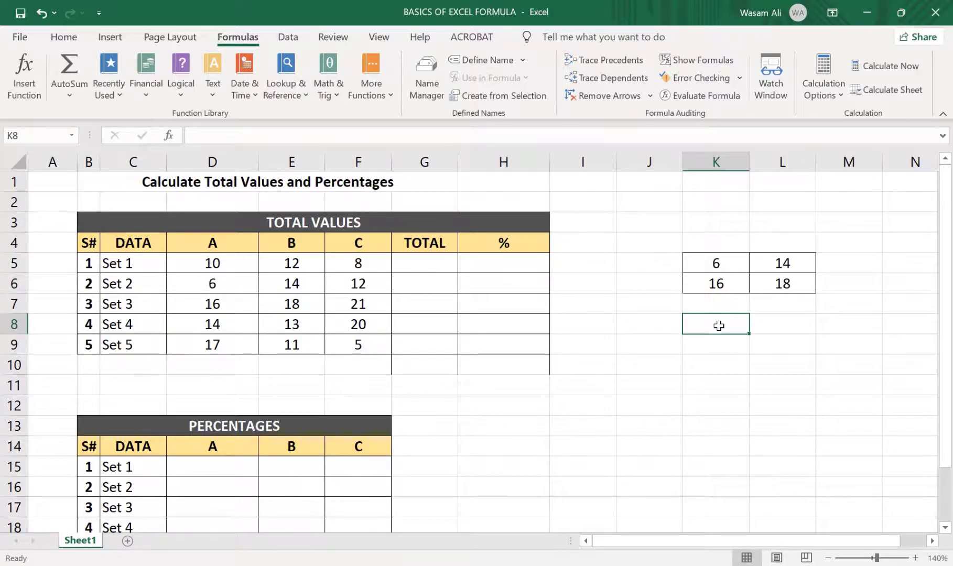
pyautogui.write('=')
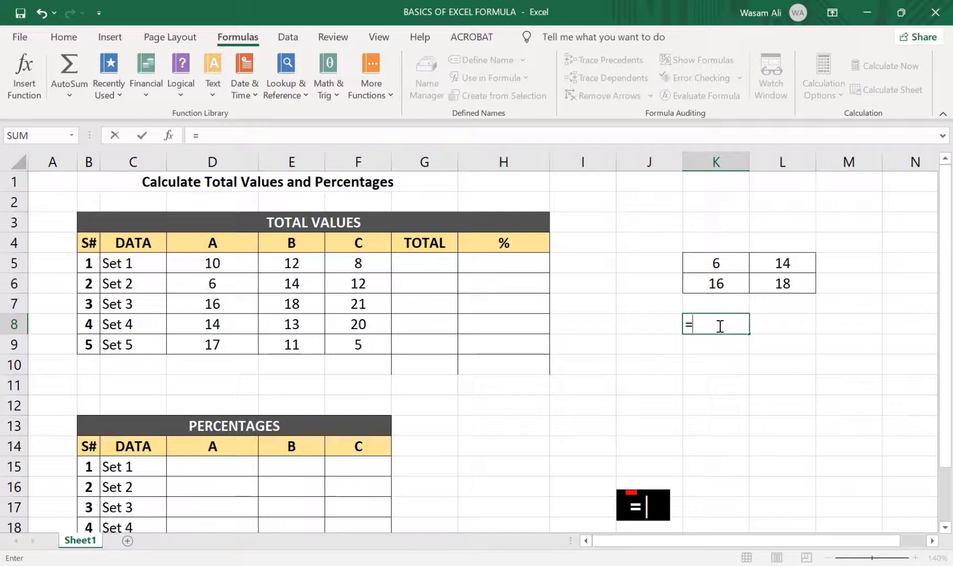
pyautogui.write('s')
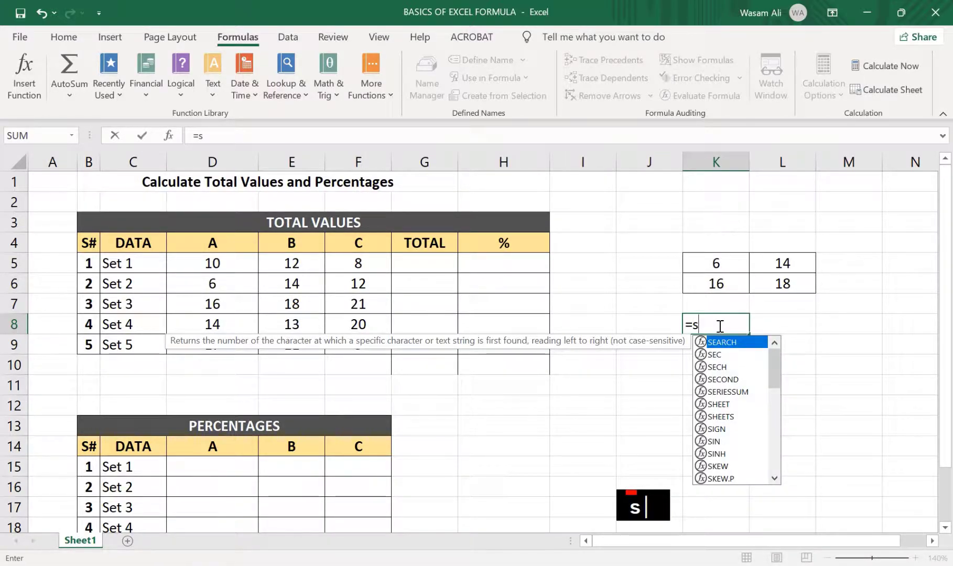
pyautogui.moveTo(778, 370)
pyautogui.mouseDown()
pyautogui.moveTo(779, 411)
pyautogui.moveTo(779, 361)
pyautogui.mouseUp()
pyautogui.write('u')
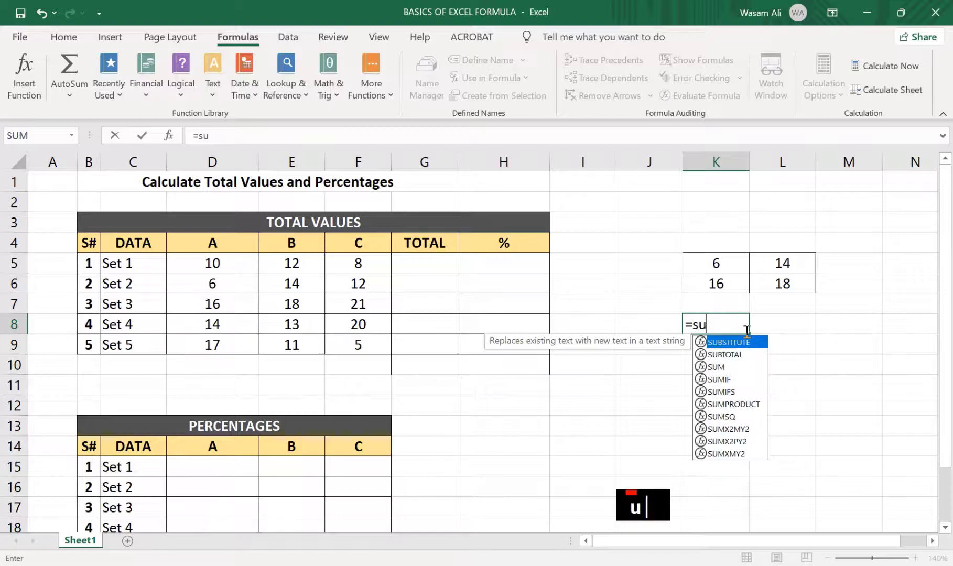
pyautogui.write('m')
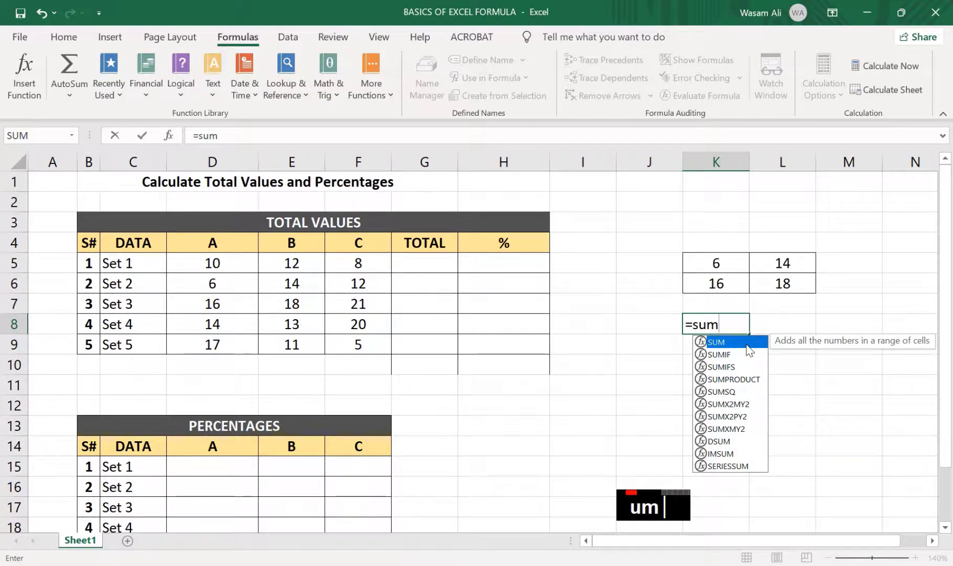
pyautogui.doubleClick(746, 345)
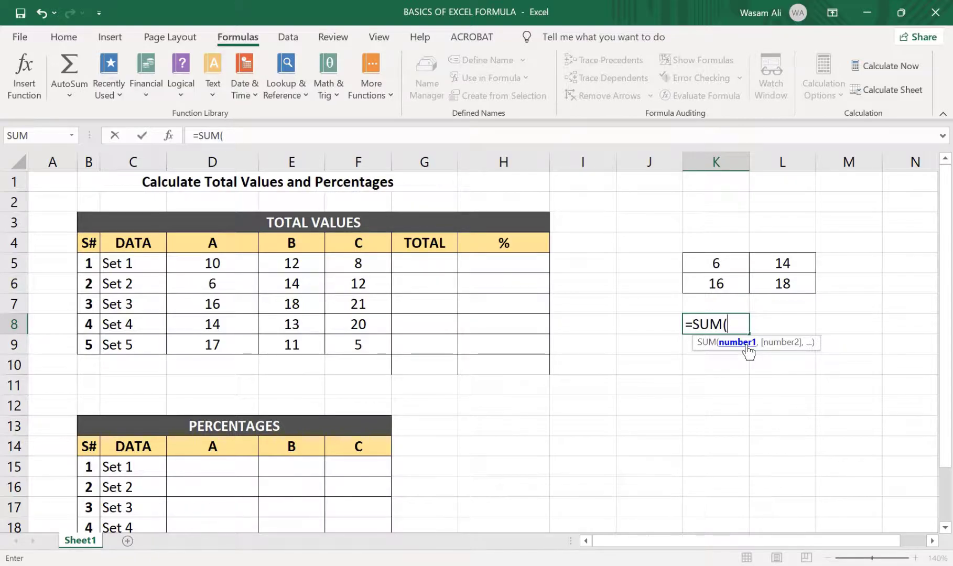
pyautogui.press('BackSpace')
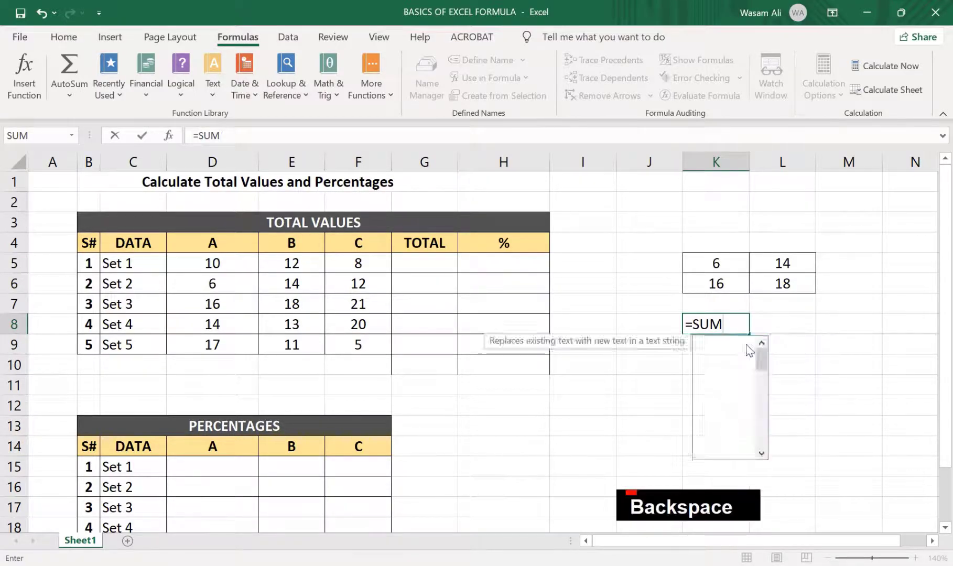
pyautogui.press('BackSpace')
pyautogui.press('BackSpace')
pyautogui.press('BackSpace')
pyautogui.press('BackSpace')
# Enter a SUM formula in cell K8 that adds the range K5:L6
pyautogui.write('=sum')
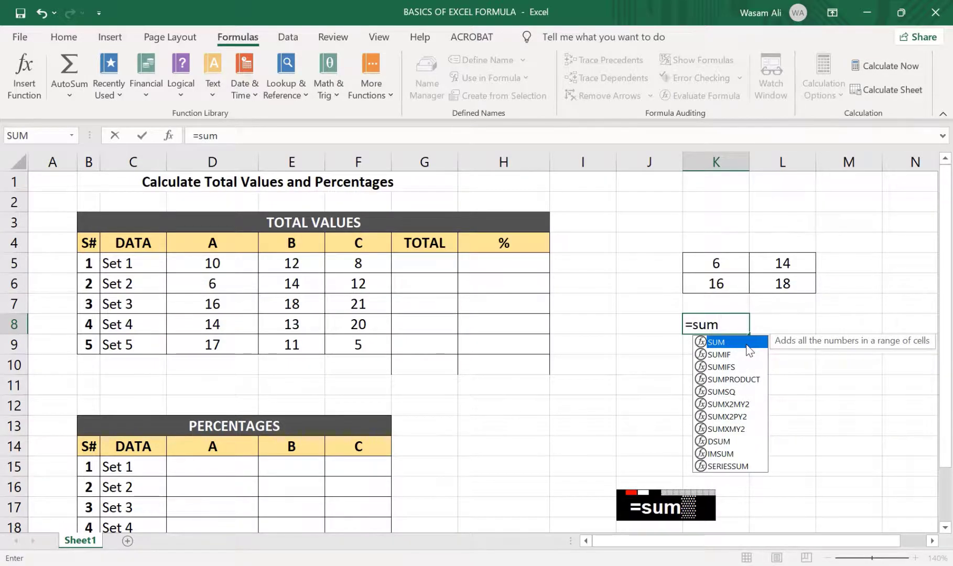
pyautogui.write('(')
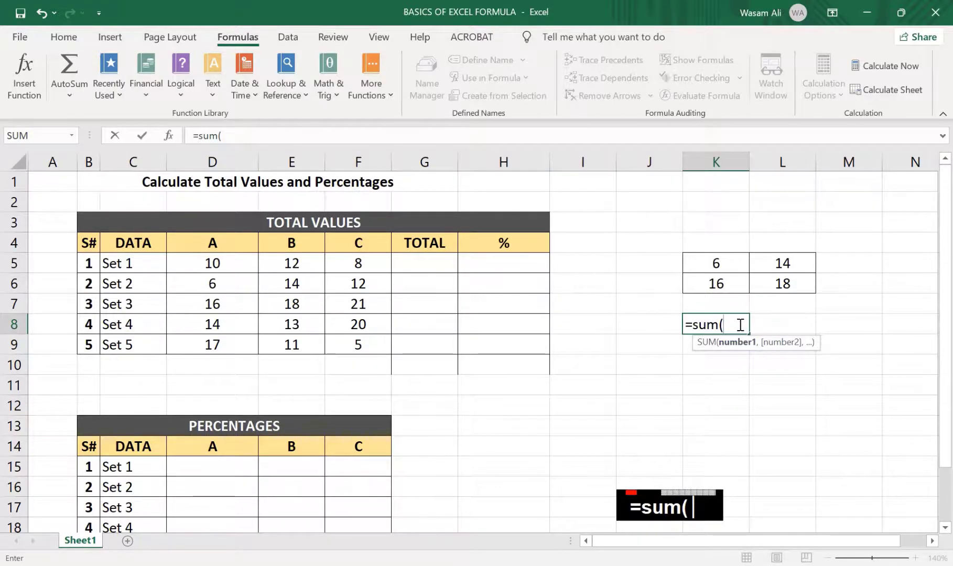
pyautogui.click(722, 263)
pyautogui.moveTo(743, 263); pyautogui.dragTo(787, 281)
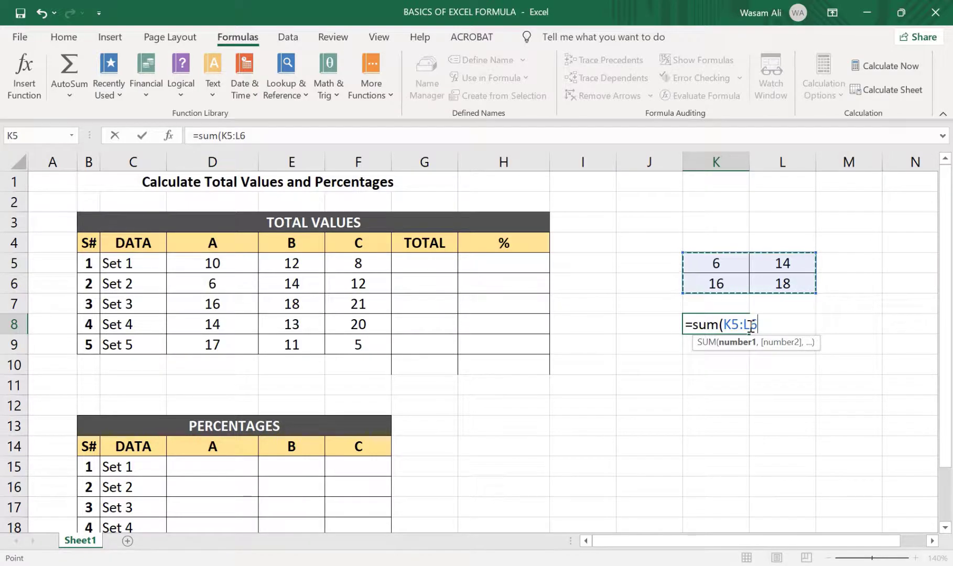
pyautogui.press('Return')
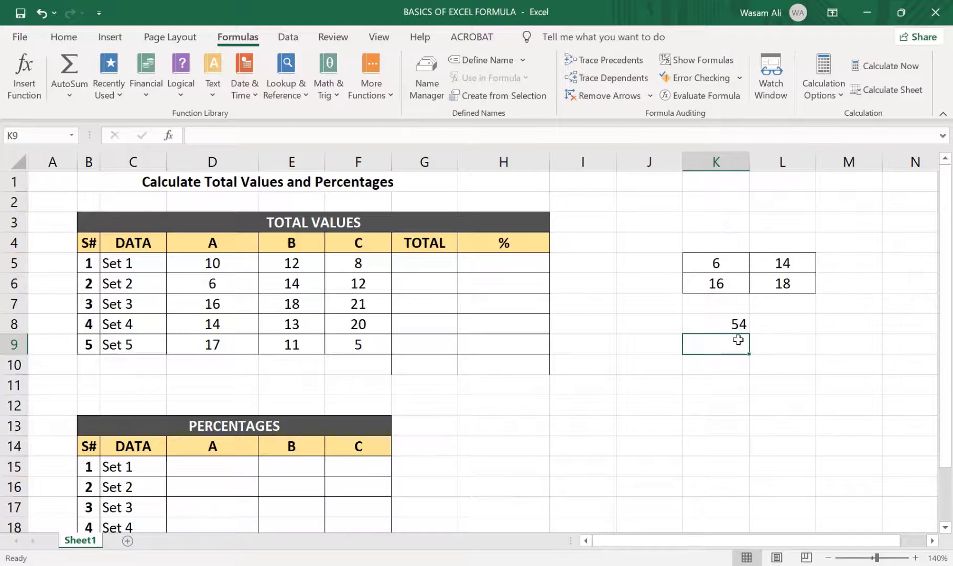
# Shrink the range of the SUM formula in cell K8 to K5:K6
pyautogui.click(735, 324)
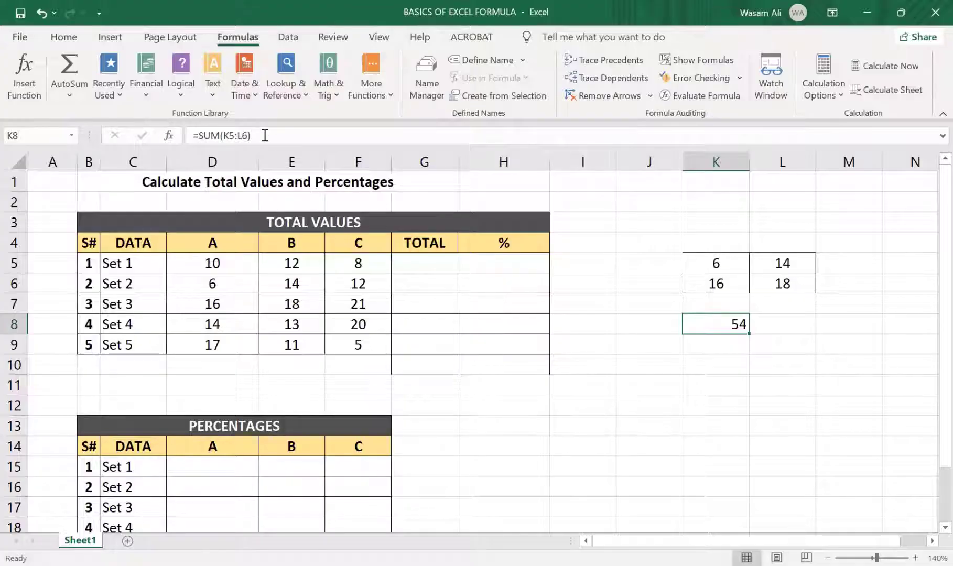
pyautogui.click(265, 135)
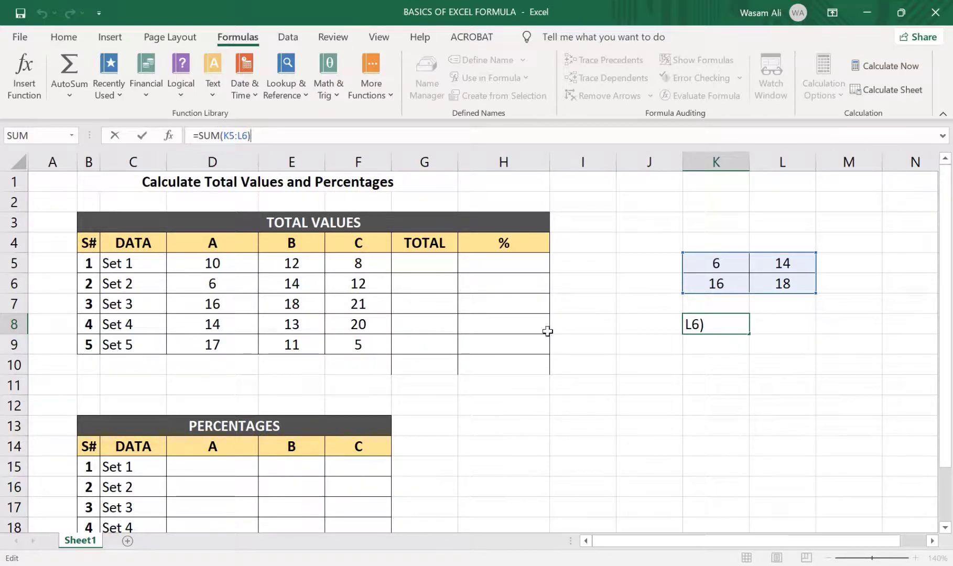
pyautogui.click(727, 401)
pyautogui.click(722, 323)
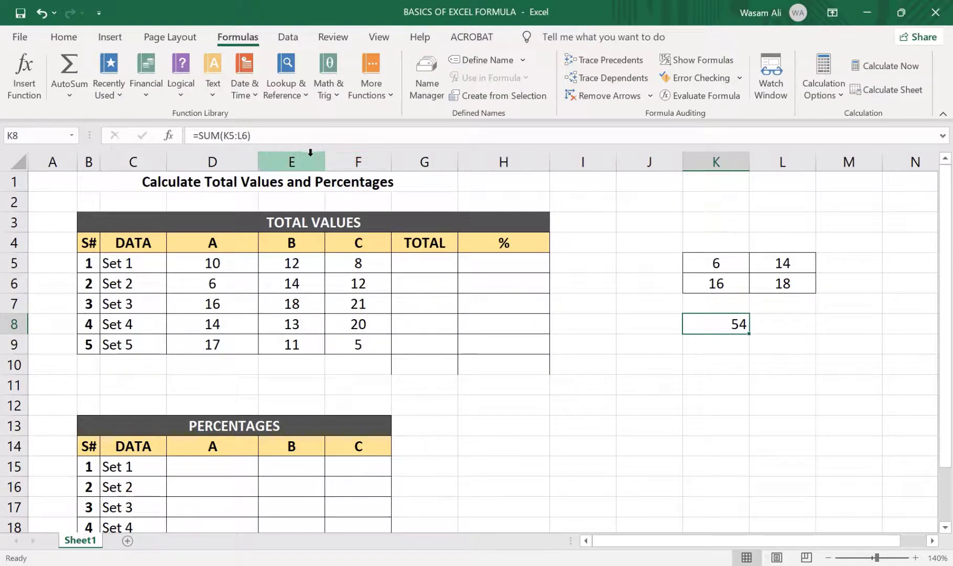
pyautogui.click(252, 135)
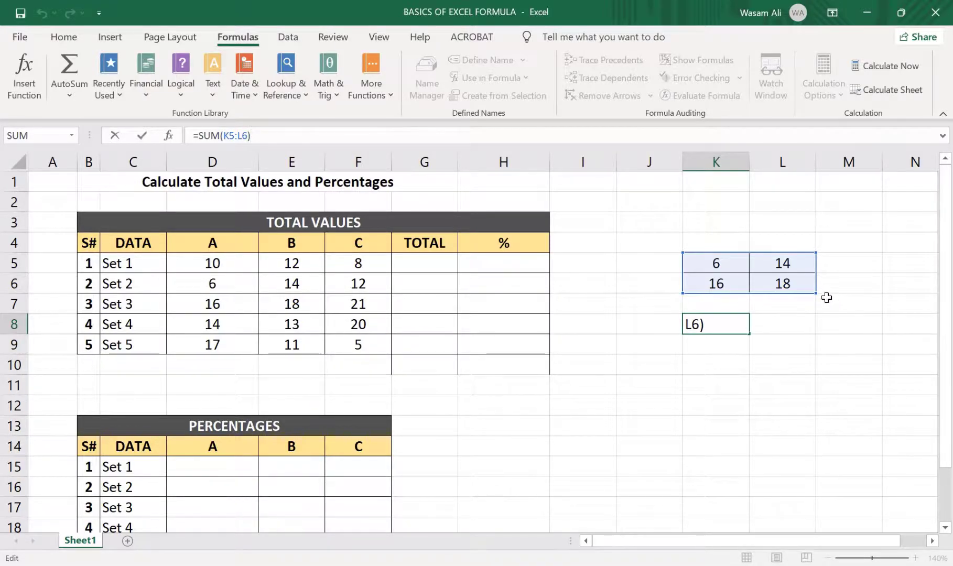
pyautogui.moveTo(814, 295); pyautogui.dragTo(740, 294)
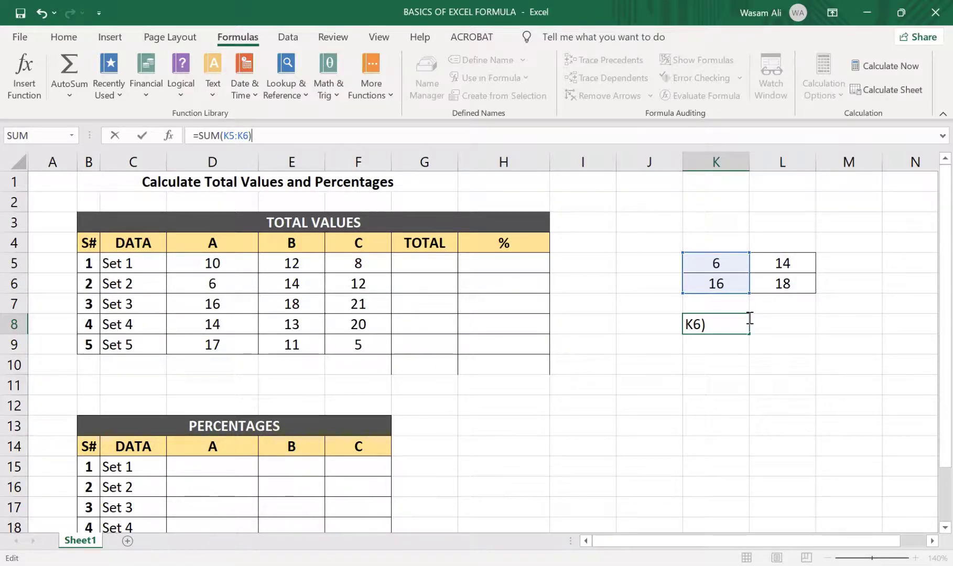
pyautogui.press('Return')
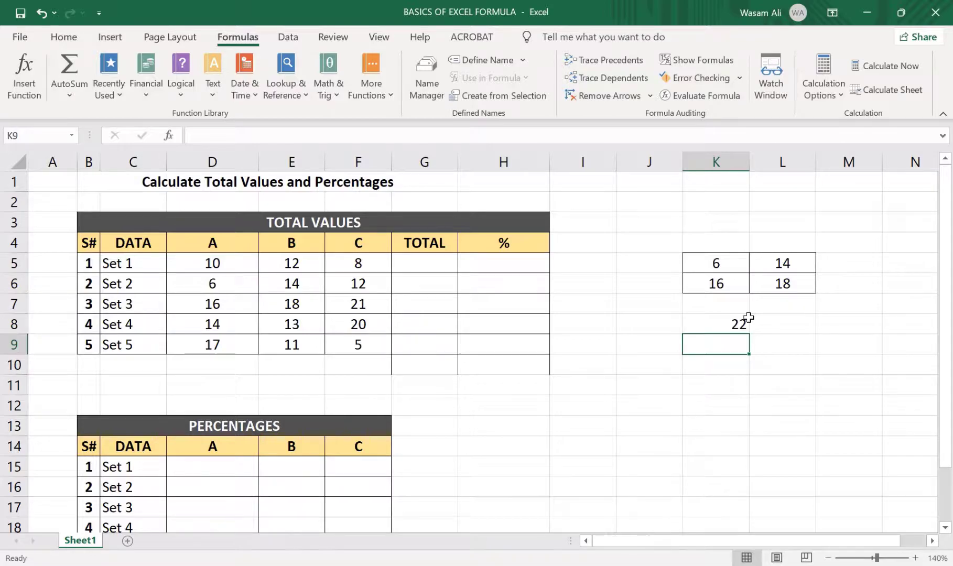
# Edit the SUM formula in cell K8 so that its range ends at L6 again
pyautogui.doubleClick(739, 323)
pyautogui.click(242, 135)
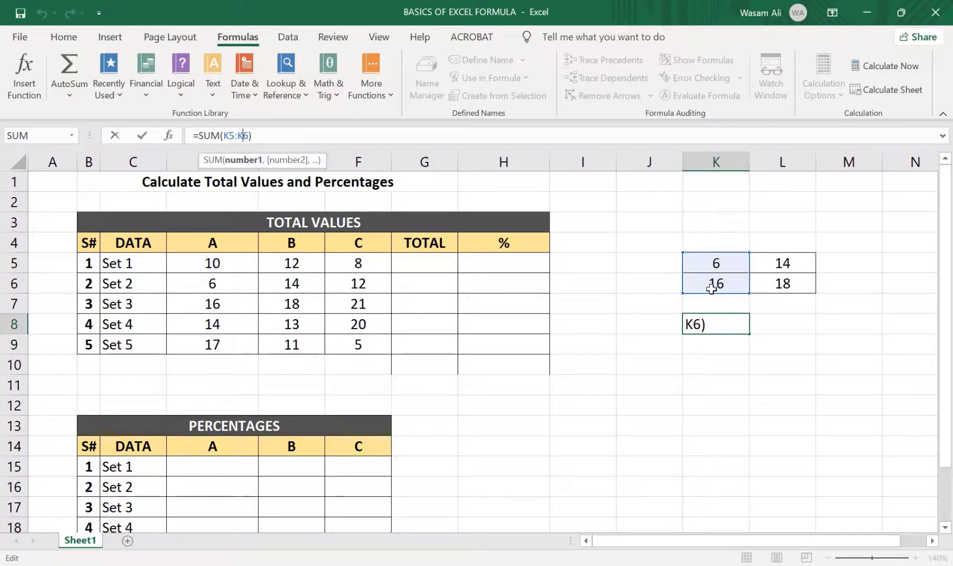
pyautogui.press('BackSpace')
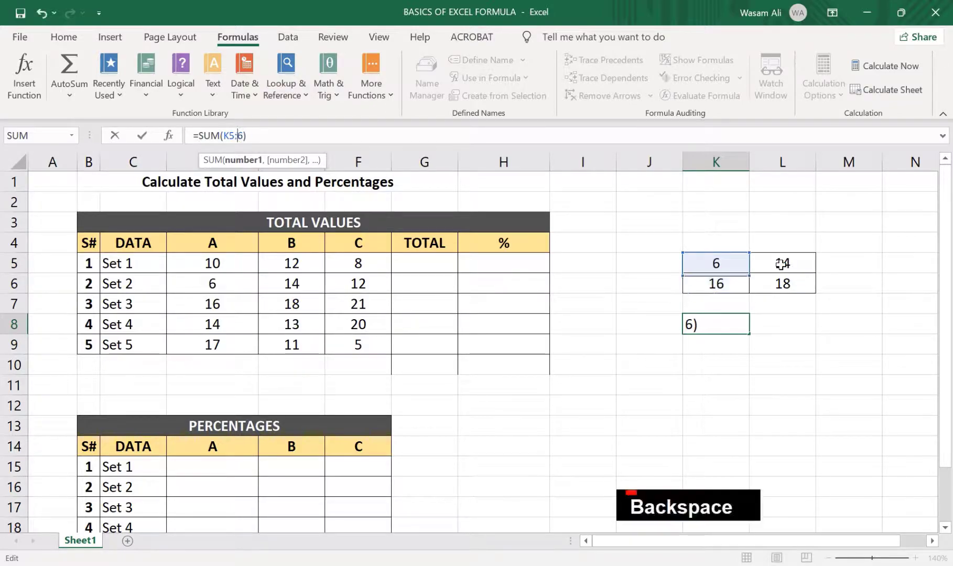
pyautogui.write('L')
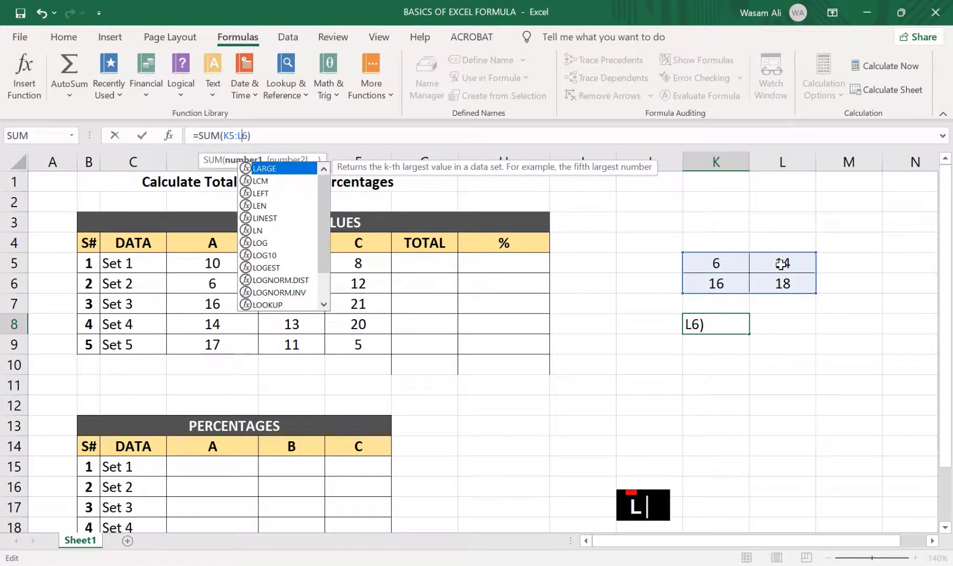
pyautogui.press('Return')
pyautogui.press('Up')
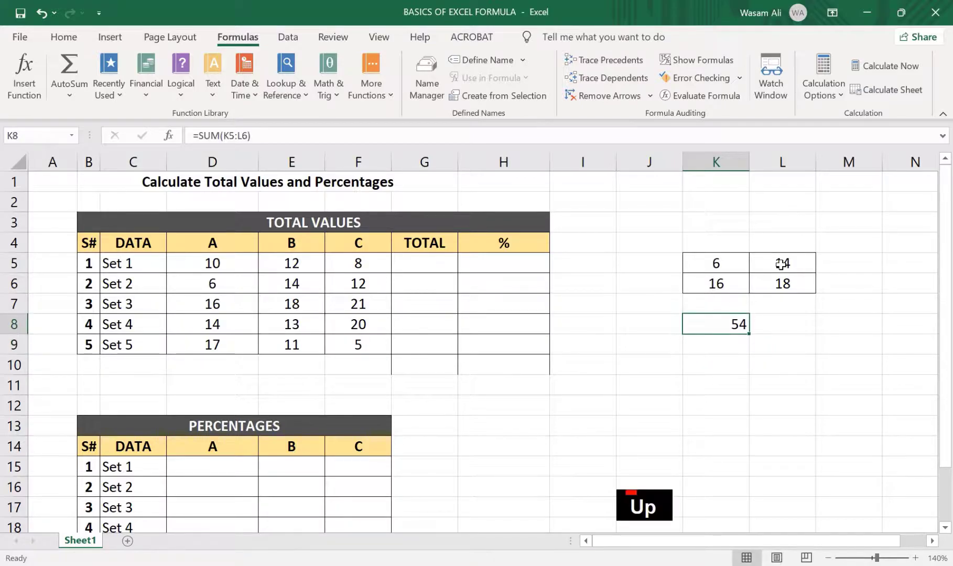
pyautogui.click(780, 282)
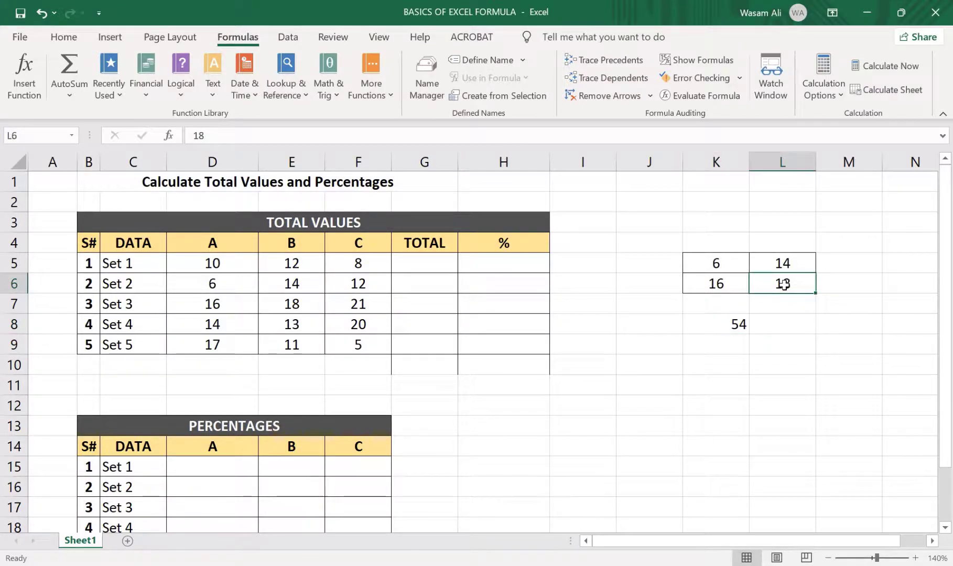
pyautogui.click(739, 324)
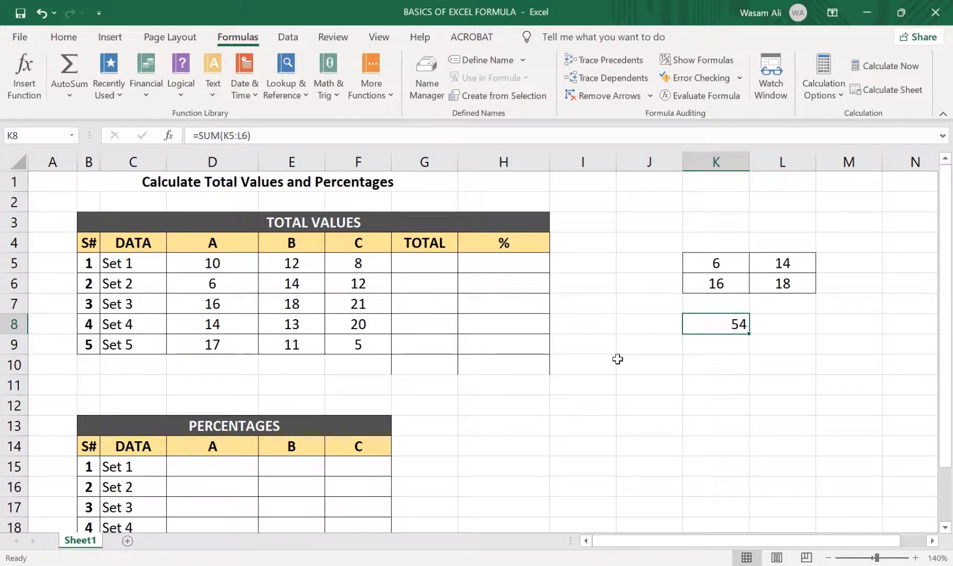
# Enter a SUM formula in cell L9 that adds only cells K5 and L6, and compare it with the formula in K8
pyautogui.click(770, 336)
pyautogui.write('=sum(')
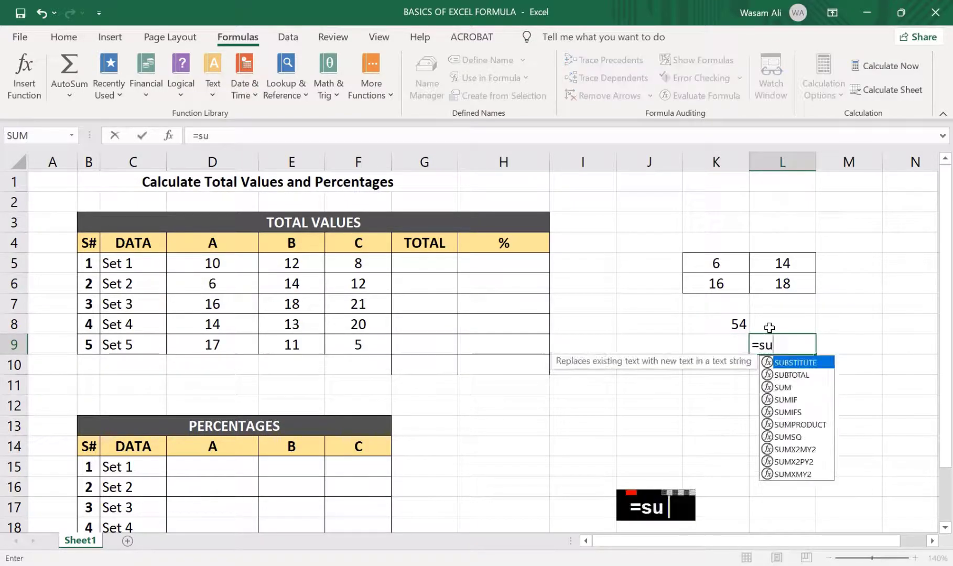
pyautogui.click(732, 263)
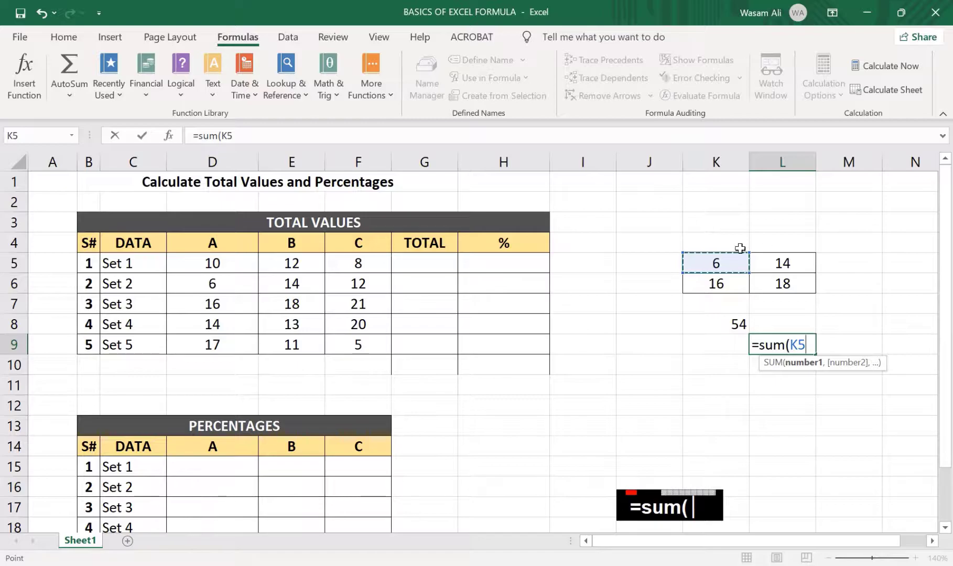
pyautogui.keyDown('ctrl'); pyautogui.click(762, 284); pyautogui.keyUp('ctrl')
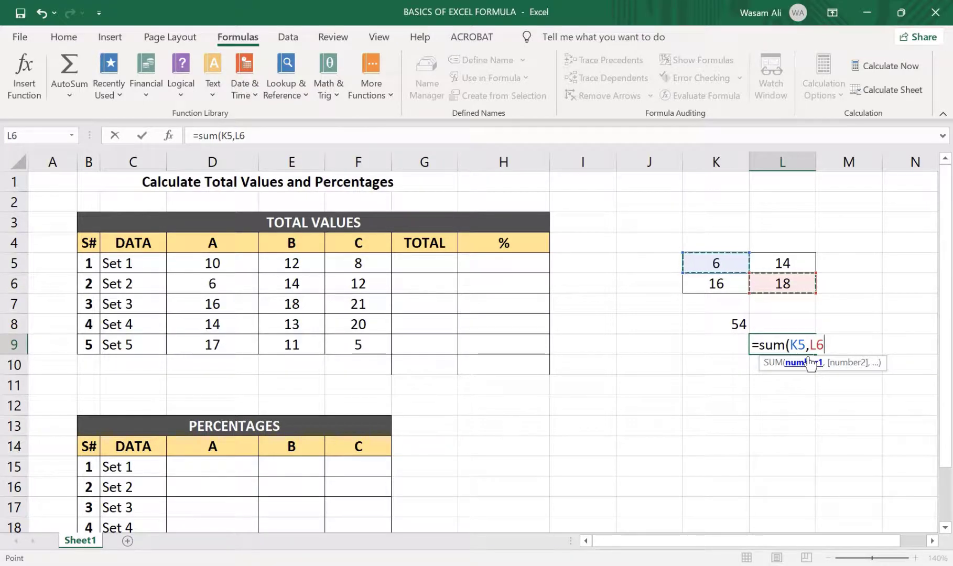
pyautogui.press('Return')
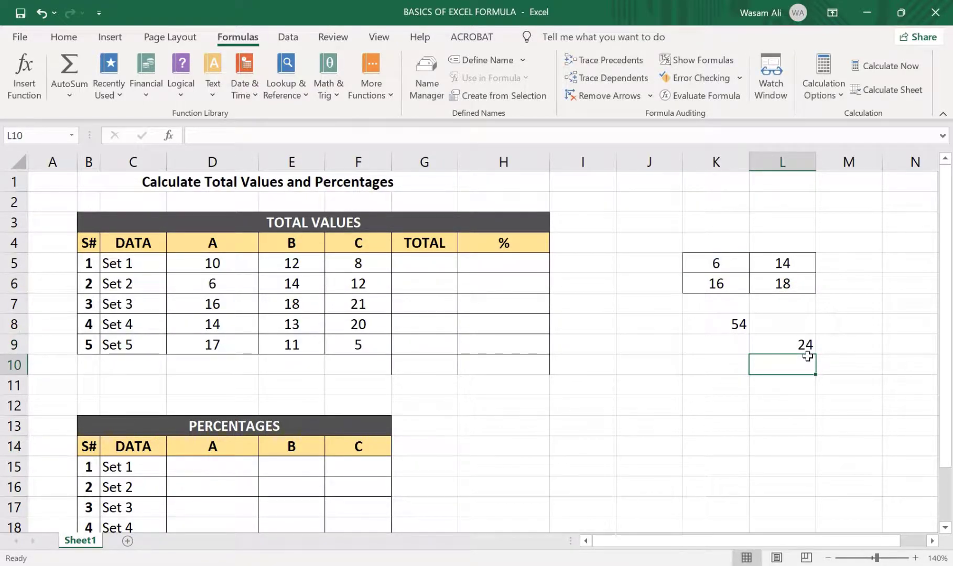
pyautogui.press('Up')
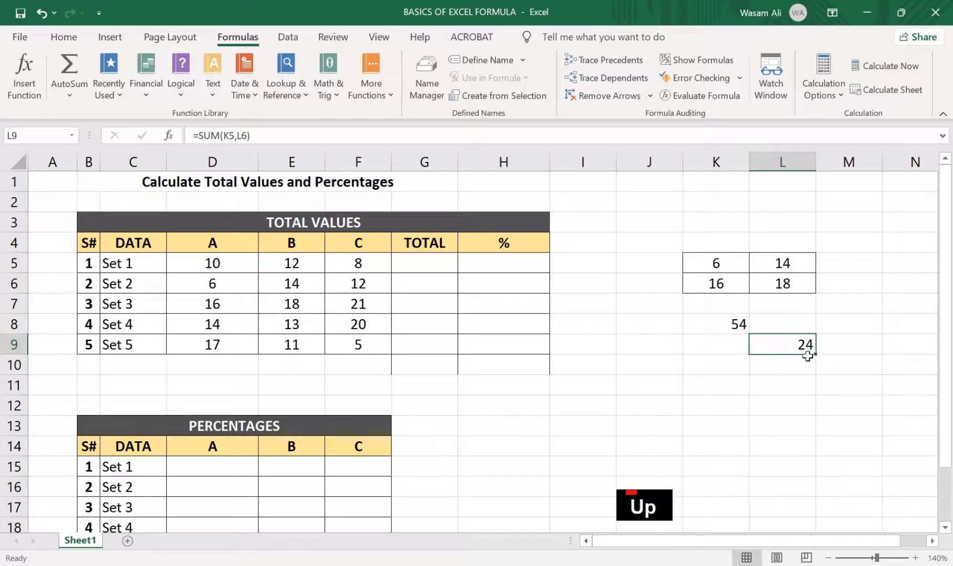
pyautogui.click(722, 325)
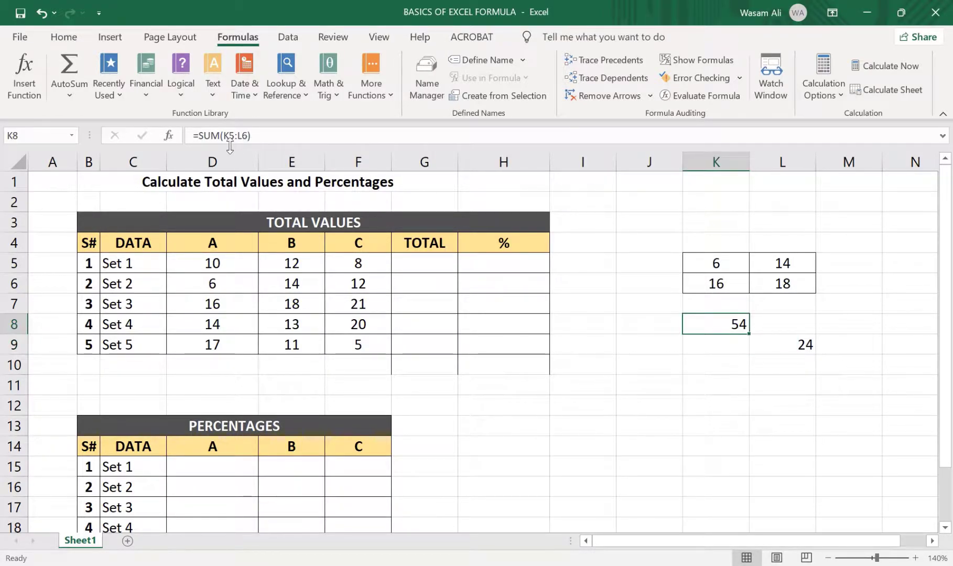
pyautogui.click(800, 344)
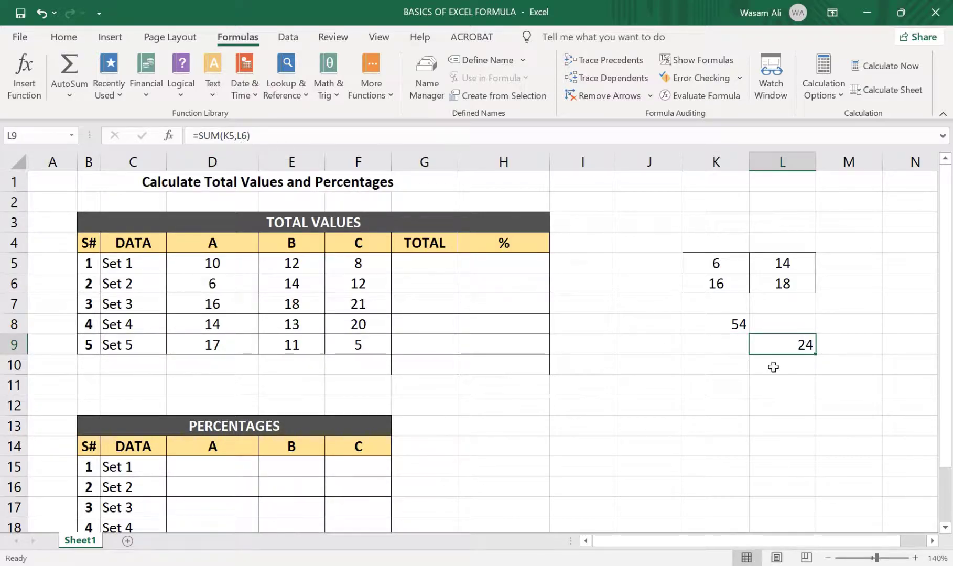
pyautogui.click(744, 326)
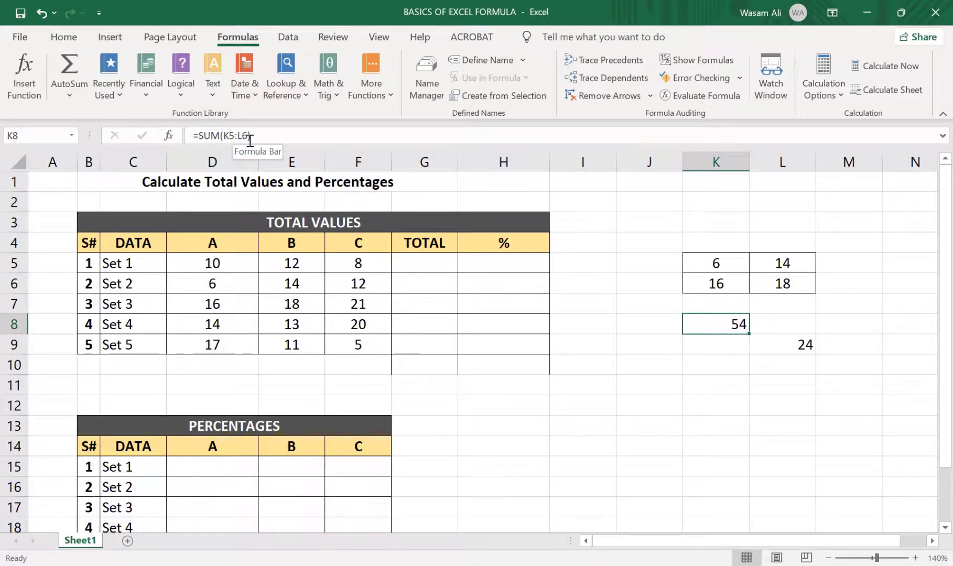
pyautogui.click(776, 344)
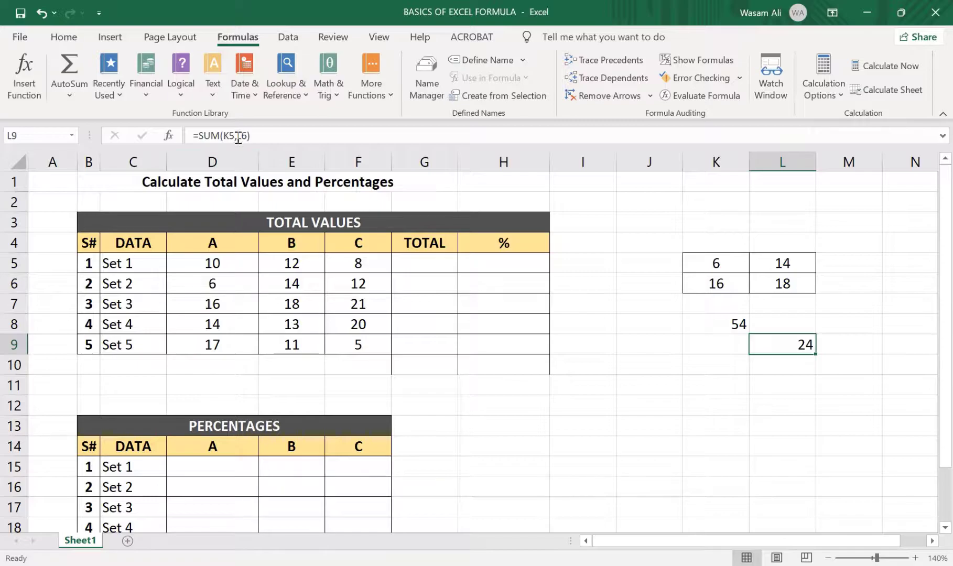
# Enter a SUM formula in cell K10 that adds the separate cells K5, L5 and L6
pyautogui.click(734, 363)
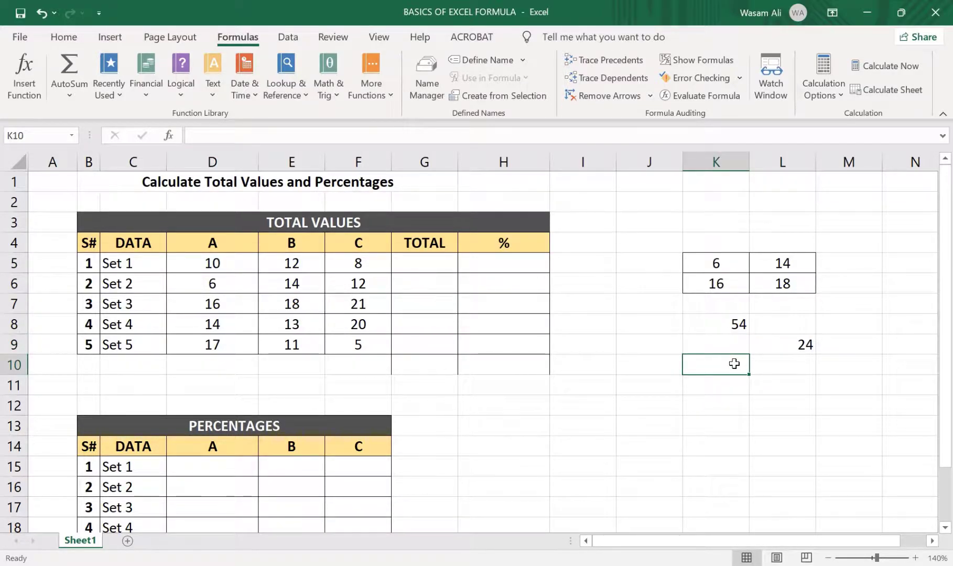
pyautogui.write('=sum(')
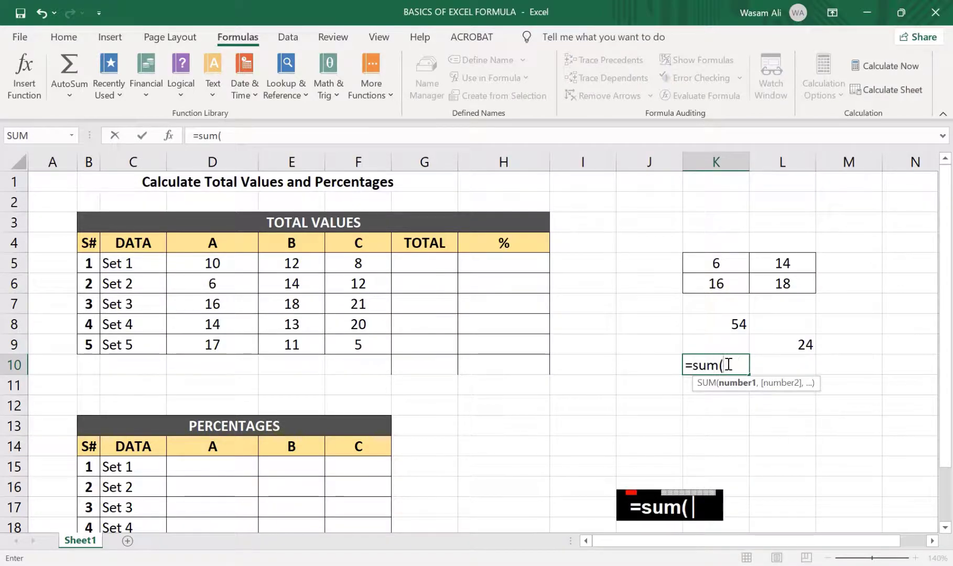
pyautogui.keyDown('ctrl'); pyautogui.click(717, 262); pyautogui.keyUp('ctrl')
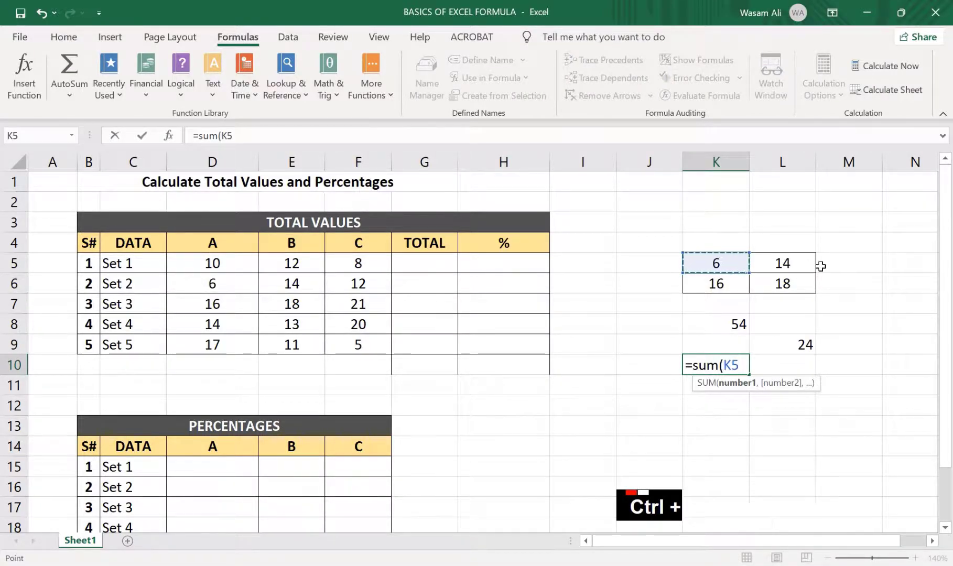
pyautogui.keyDown('ctrl'); pyautogui.click(771, 265); pyautogui.keyUp('ctrl')
pyautogui.keyDown('ctrl'); pyautogui.click(774, 289); pyautogui.keyUp('ctrl')
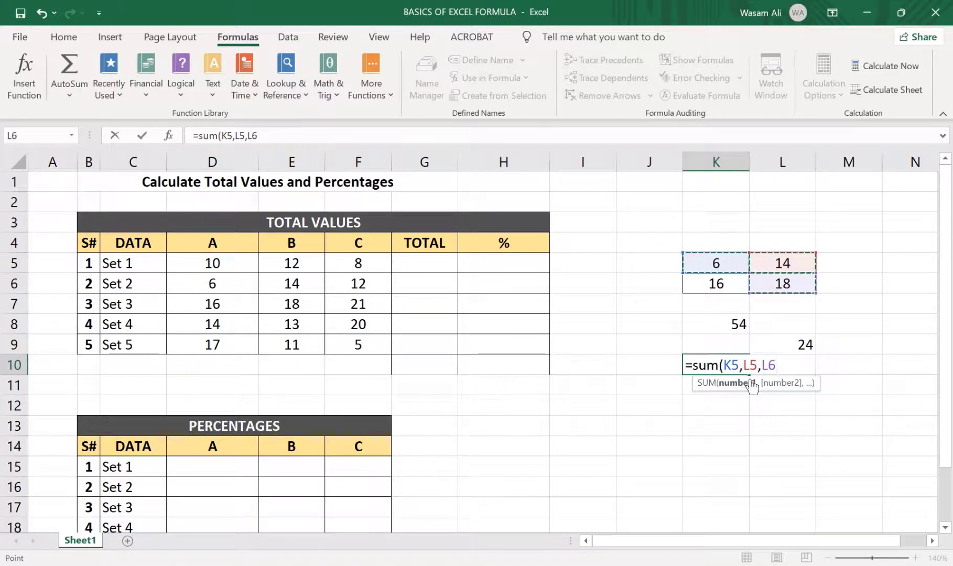
pyautogui.press('Return')
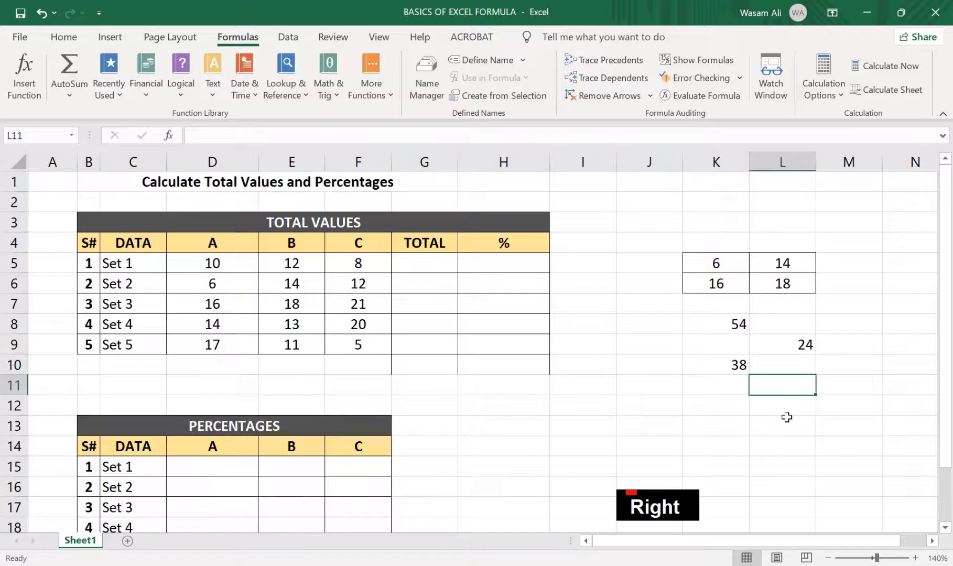
# Enter the formula =SUM(K5 K5:L6) in cell L11, with a space between the references, and review its highlighted references
pyautogui.write('=sum')
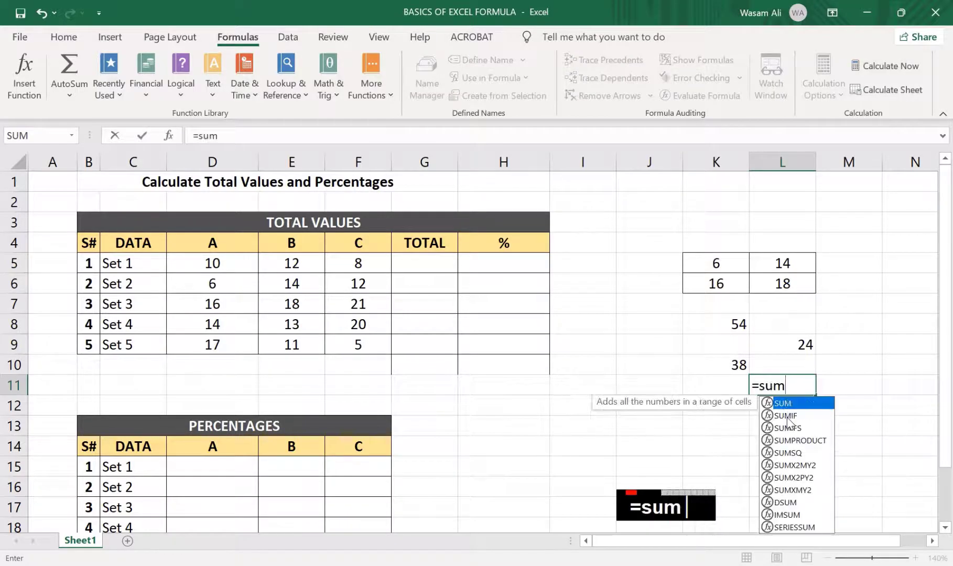
pyautogui.write('(')
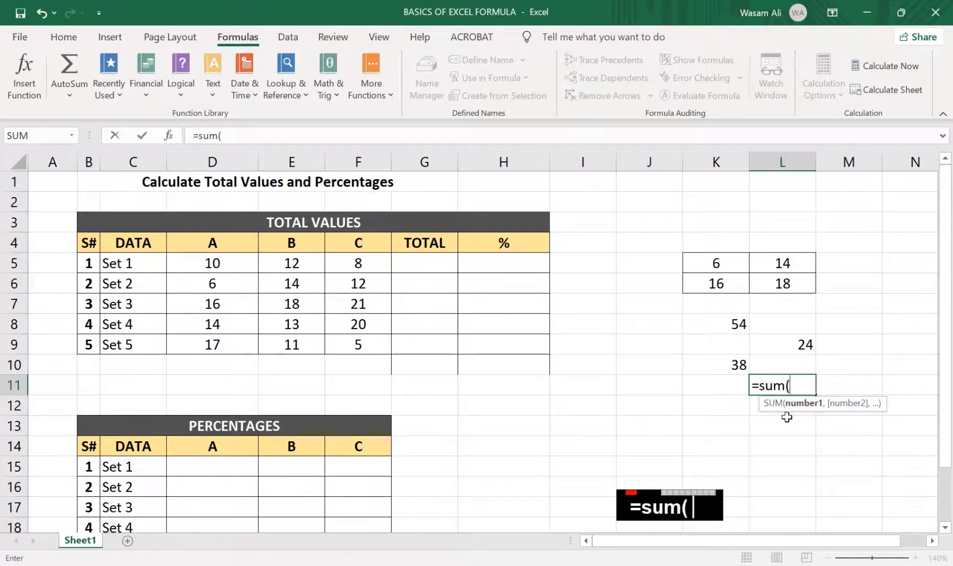
pyautogui.click(728, 263)
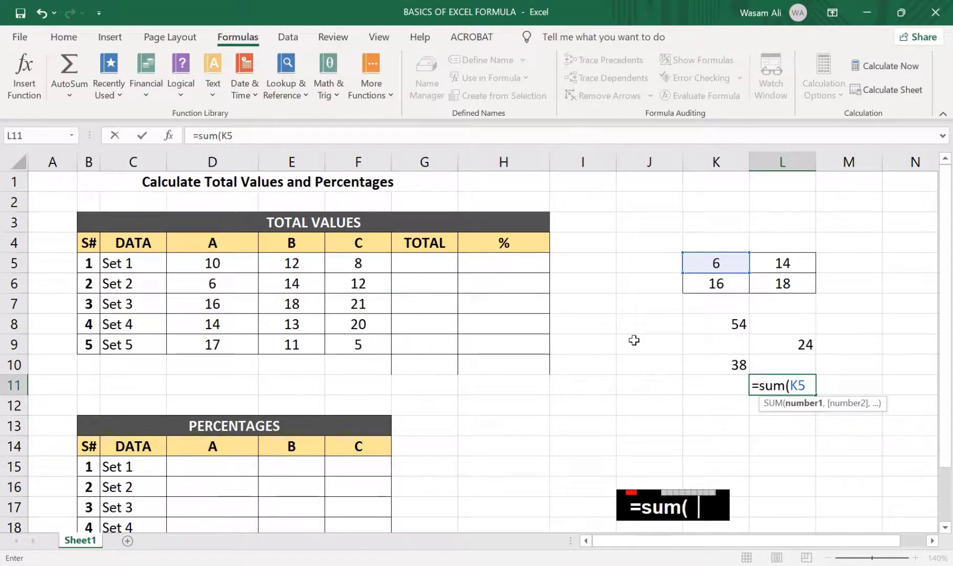
pyautogui.moveTo(705, 265); pyautogui.dragTo(781, 283)
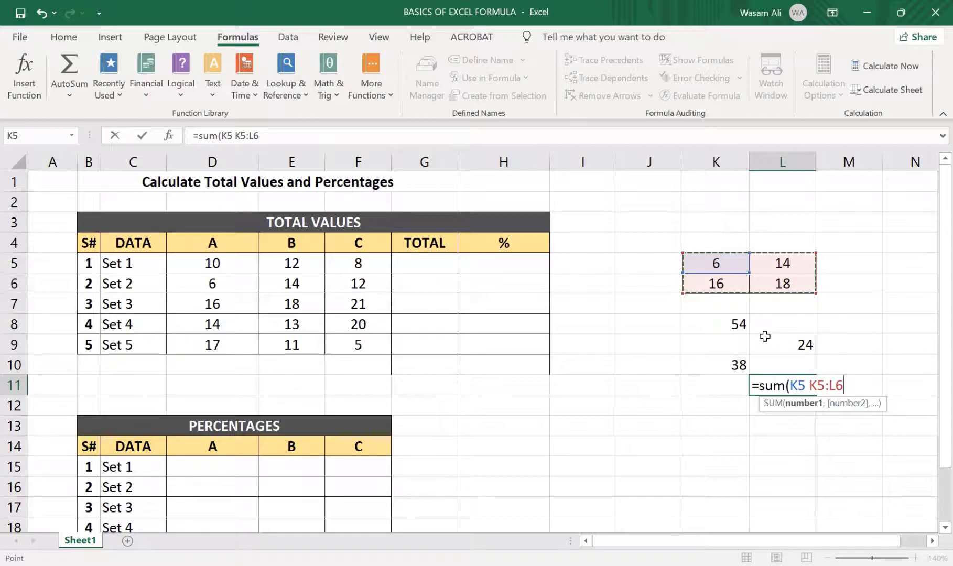
pyautogui.press('Return')
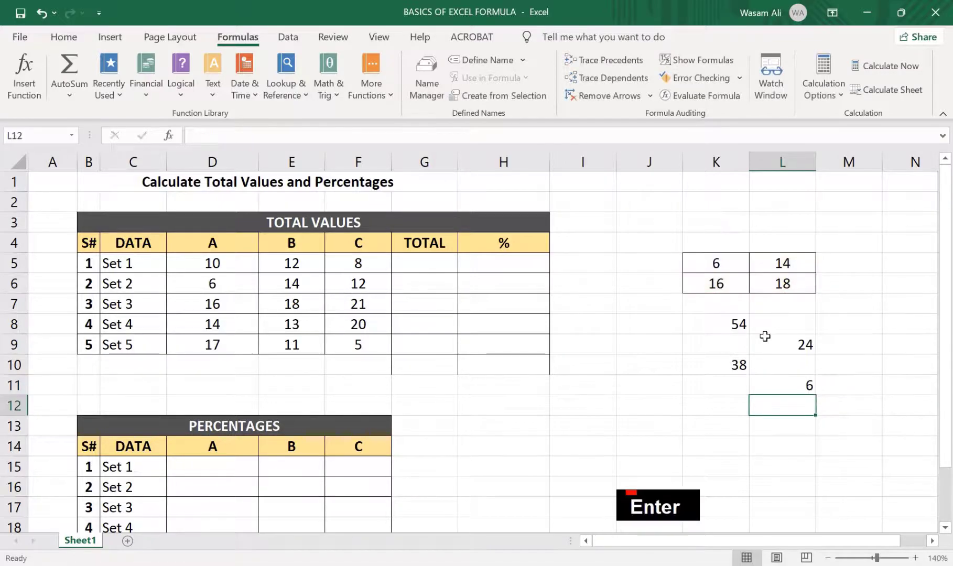
pyautogui.press('Up')
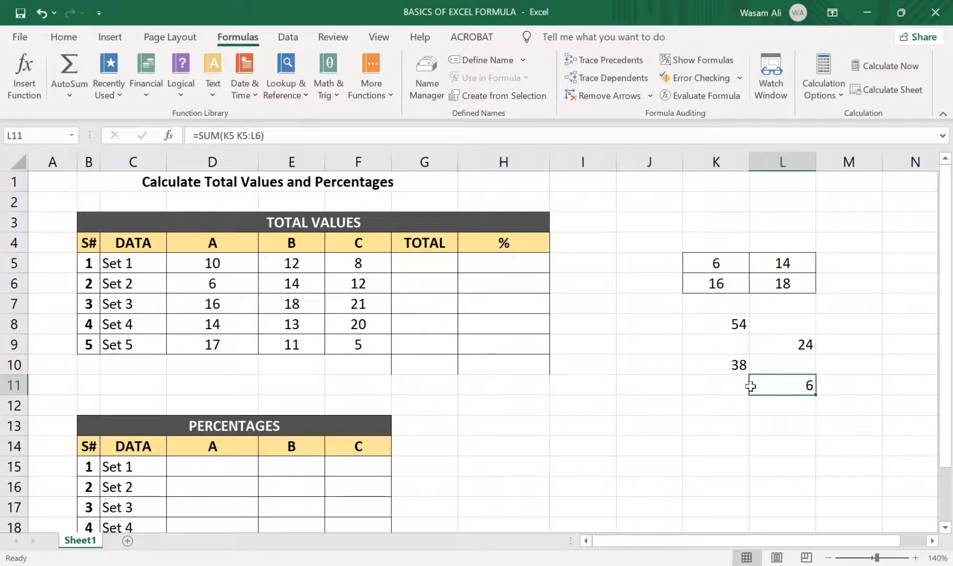
pyautogui.click(283, 138)
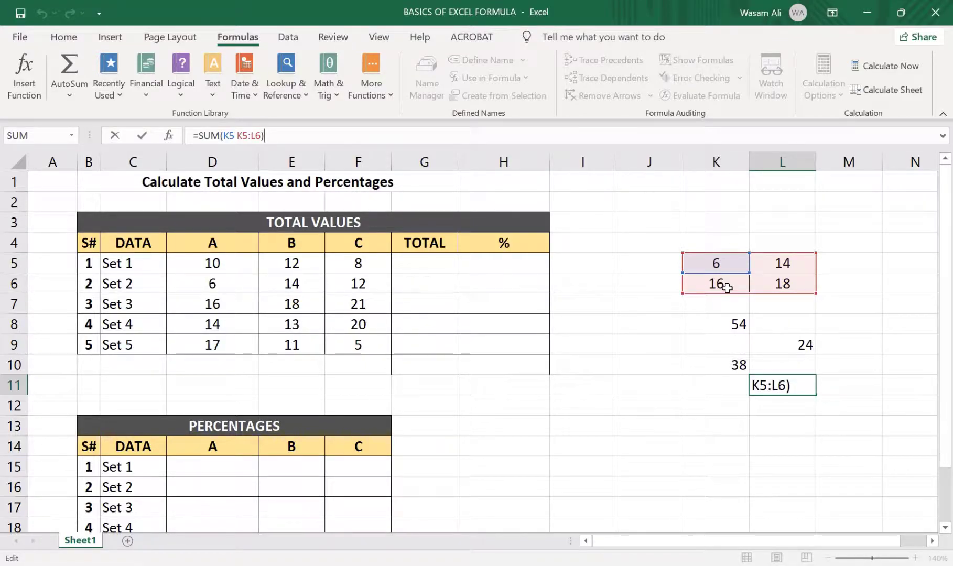
pyautogui.press('Return')
pyautogui.press('Up')
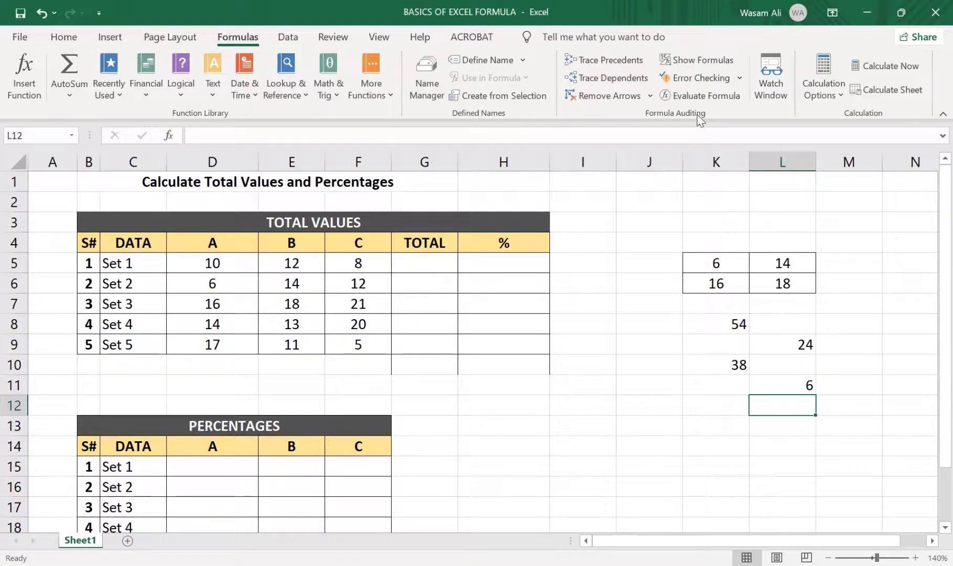
# Show the sheet's formulas, examine the references of the SUM formulas in K8, L9, K10 and L11, and switch back to values
pyautogui.click(707, 65)
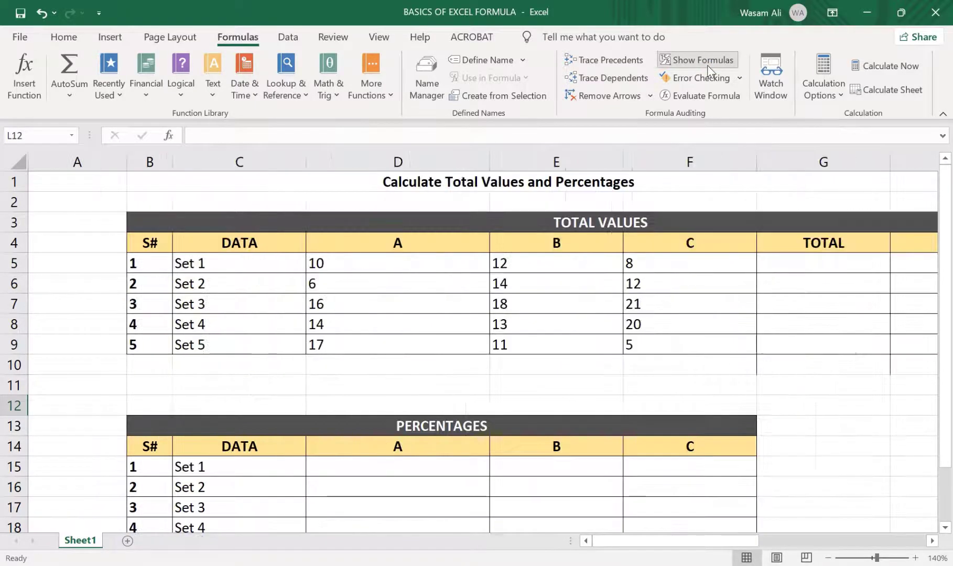
pyautogui.moveTo(682, 543); pyautogui.dragTo(897, 510)
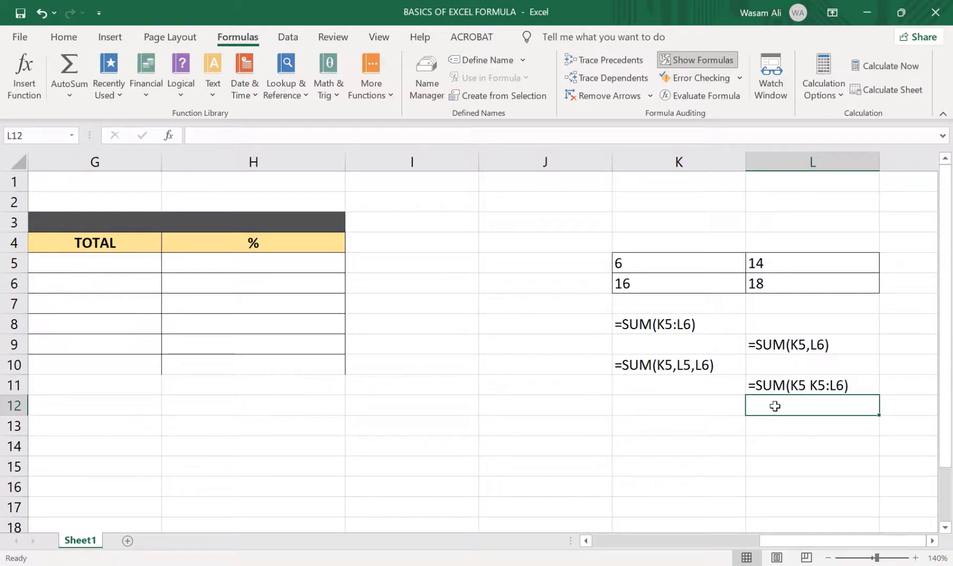
pyautogui.click(698, 331)
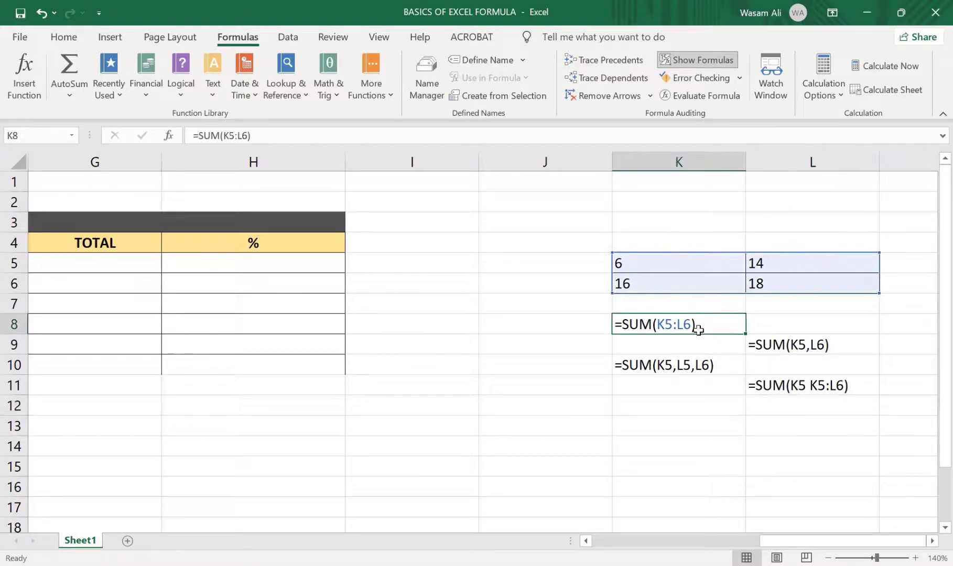
pyautogui.click(769, 341)
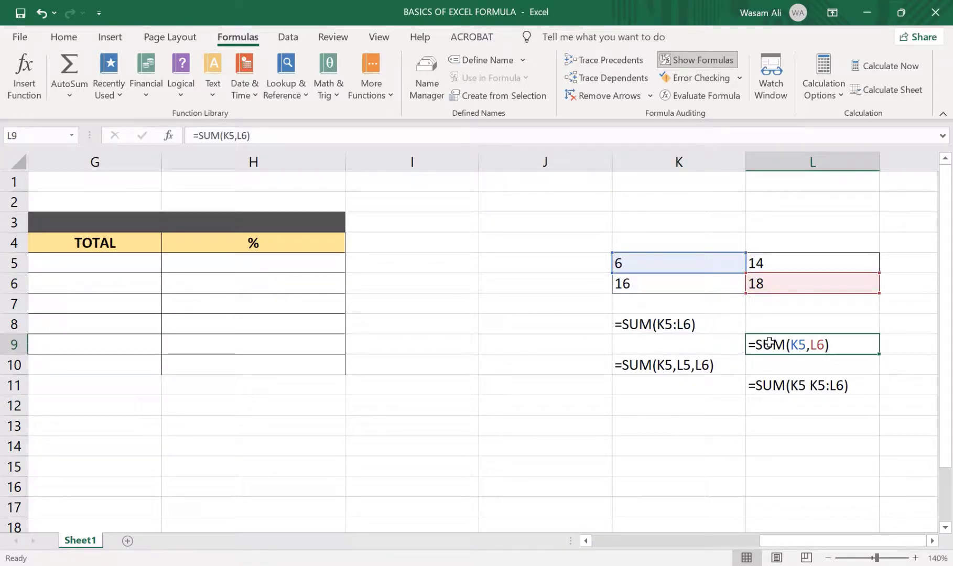
pyautogui.click(717, 368)
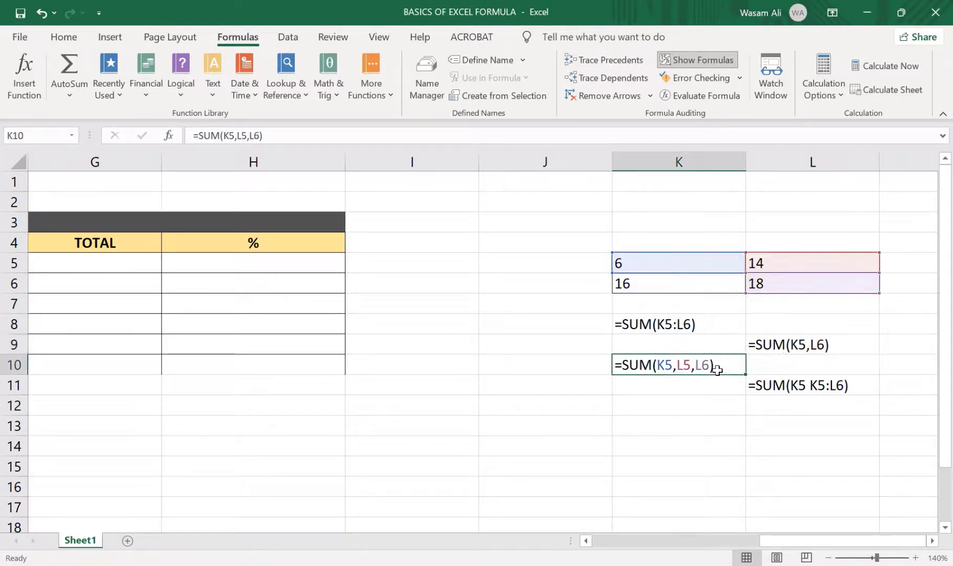
pyautogui.click(772, 386)
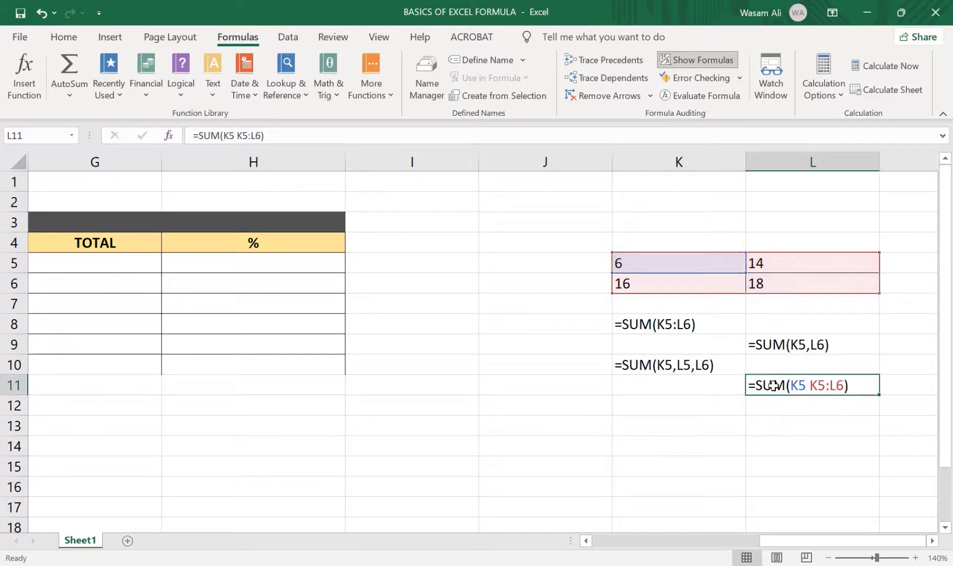
pyautogui.click(754, 340)
pyautogui.click(659, 327)
pyautogui.click(678, 370)
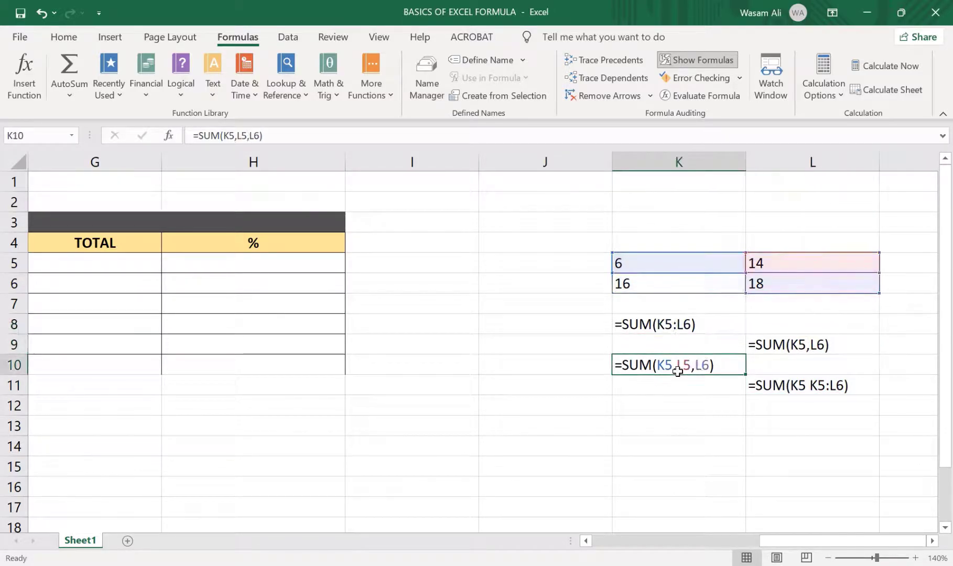
pyautogui.click(683, 56)
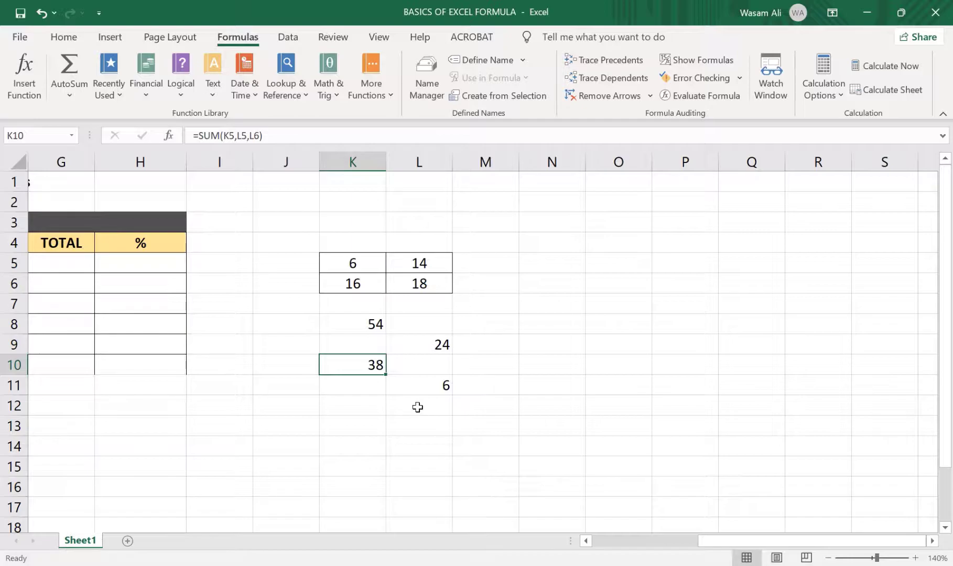
# Trace the precedents of the SUM formula in cell K8, then remove the tracer arrows
pyautogui.press('Up')
pyautogui.press('Up')
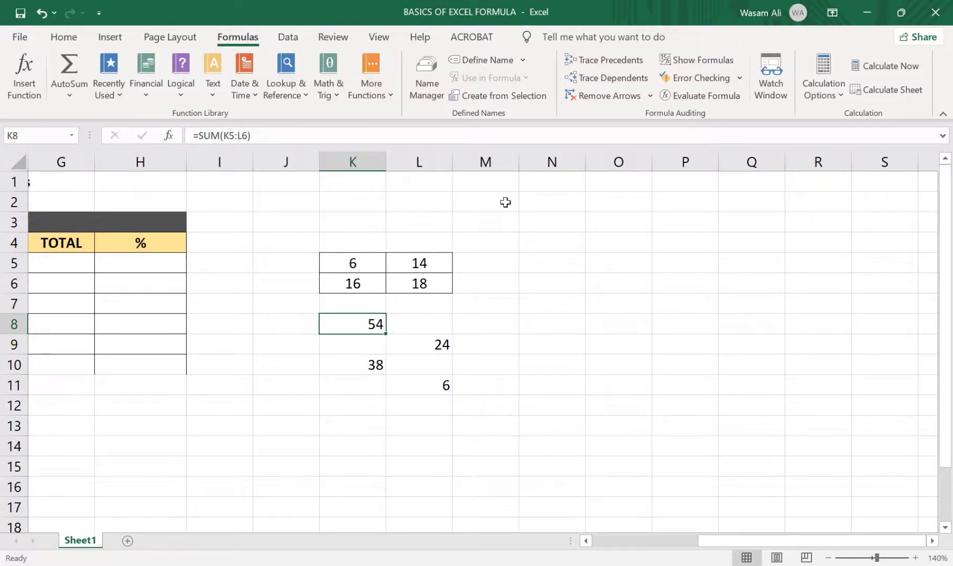
pyautogui.click(375, 342)
pyautogui.click(371, 325)
pyautogui.click(615, 65)
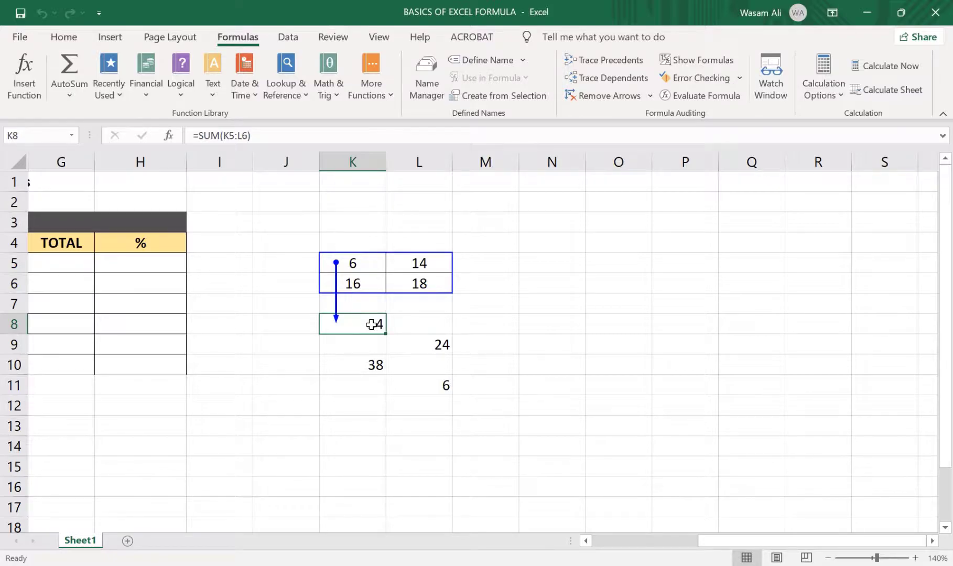
pyautogui.click(593, 97)
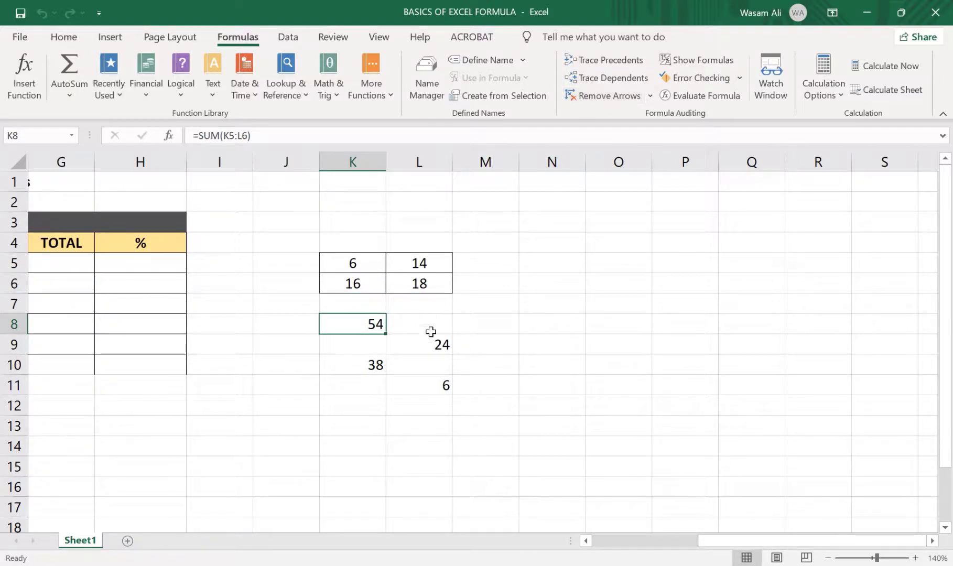
# Trace the precedents of the SUM formula in cell L9, then clear its arrows
pyautogui.click(427, 345)
pyautogui.click(605, 61)
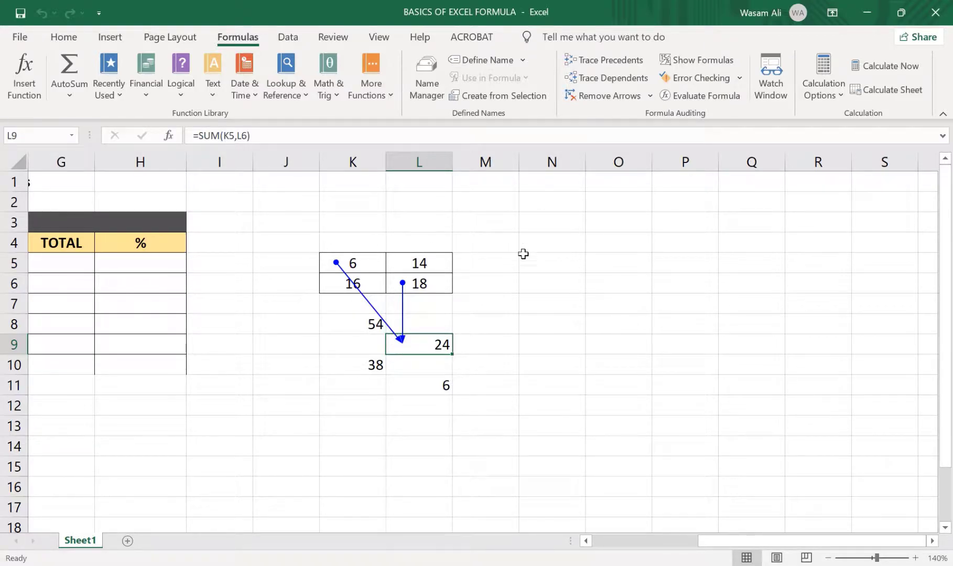
pyautogui.click(609, 95)
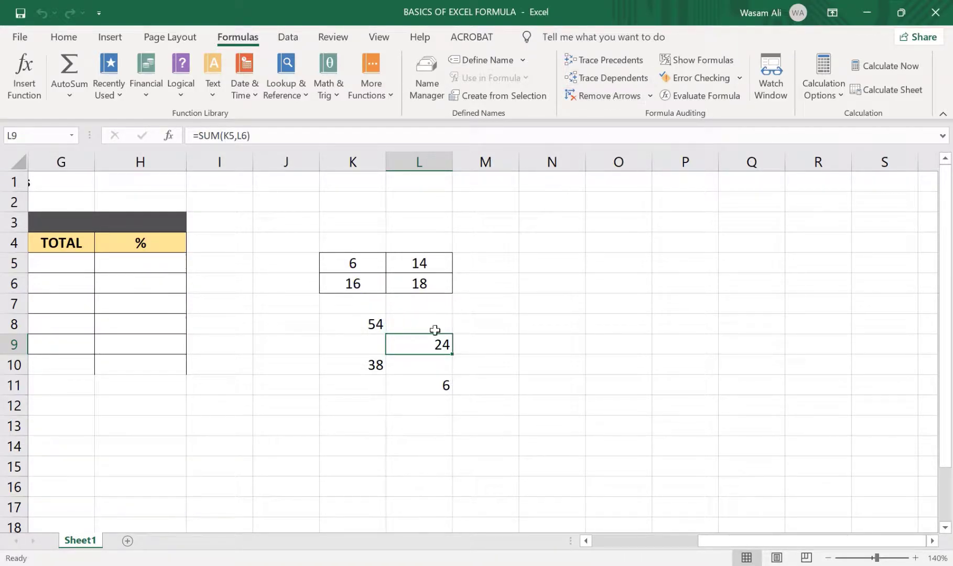
# Trace the precedents of the SUM formula in cell K10, then remove the tracer arrows
pyautogui.click(370, 370)
pyautogui.click(603, 61)
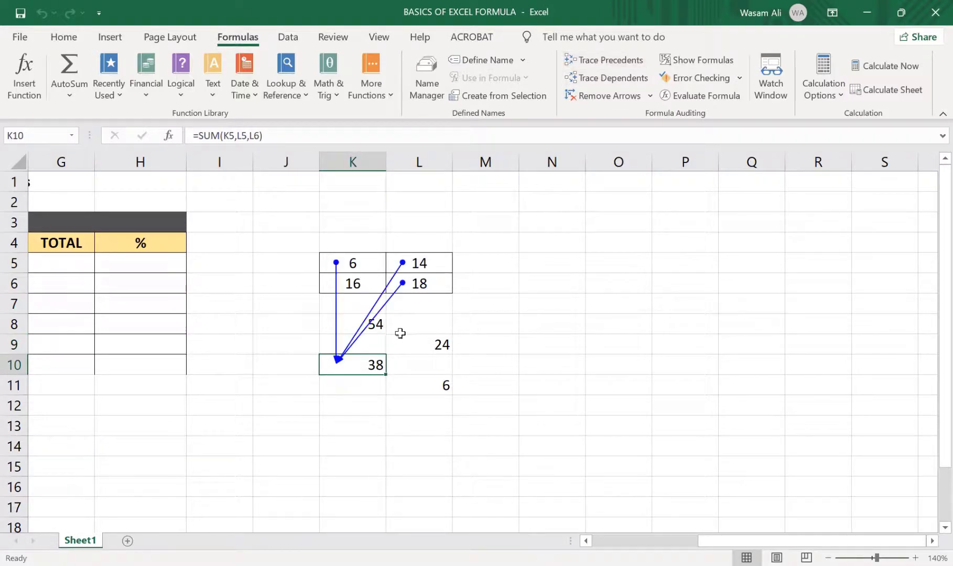
pyautogui.click(601, 95)
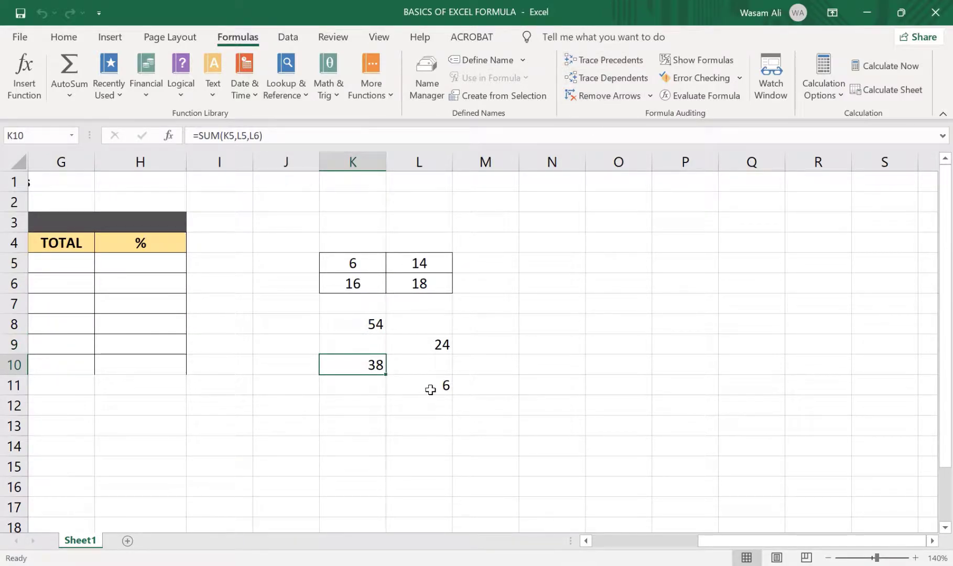
# Trace the precedents of the SUM formula in cell L11, then clear its arrows
pyautogui.click(430, 389)
pyautogui.click(595, 66)
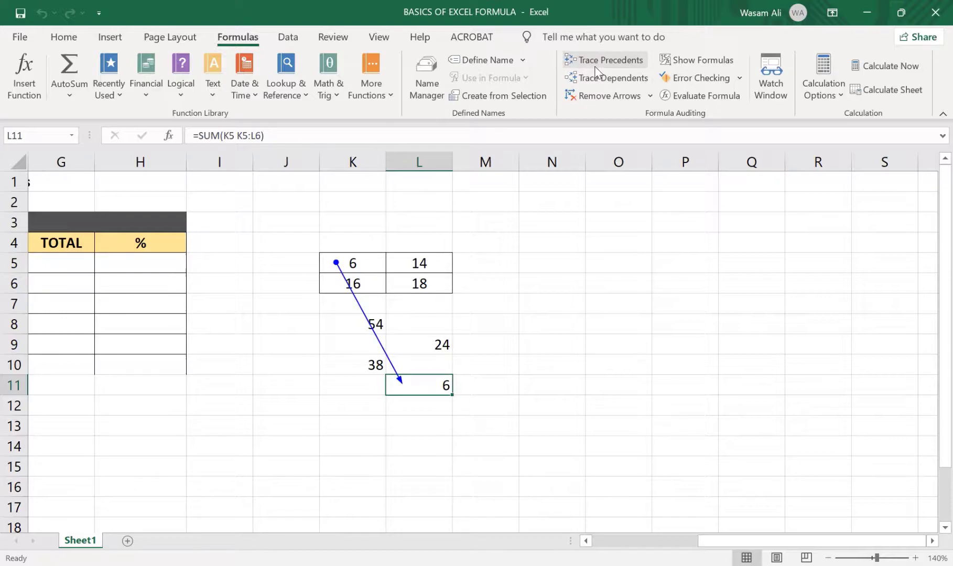
pyautogui.click(598, 96)
# Trace the dependents of cell K5 to see which formulas use it, then remove the arrows
pyautogui.click(362, 325)
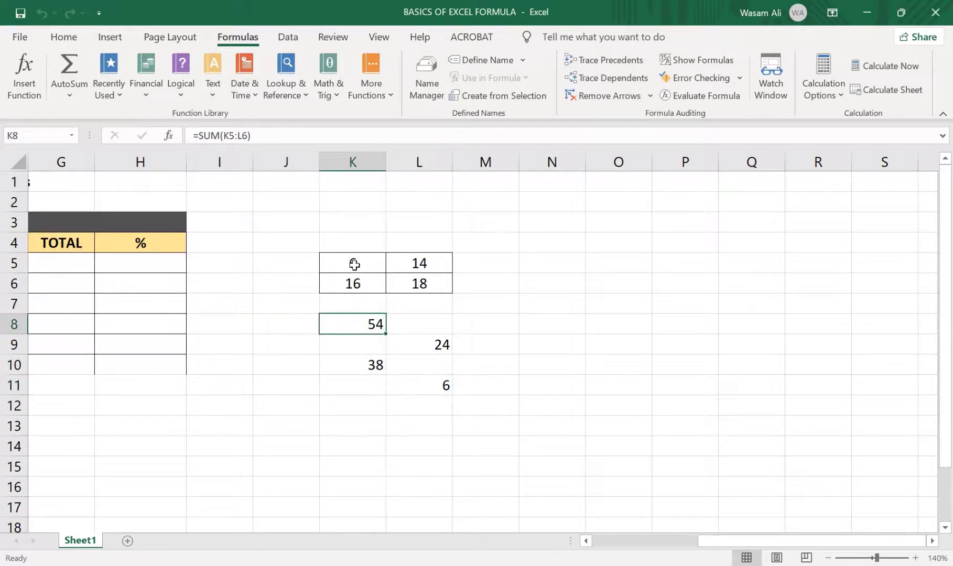
pyautogui.click(353, 263)
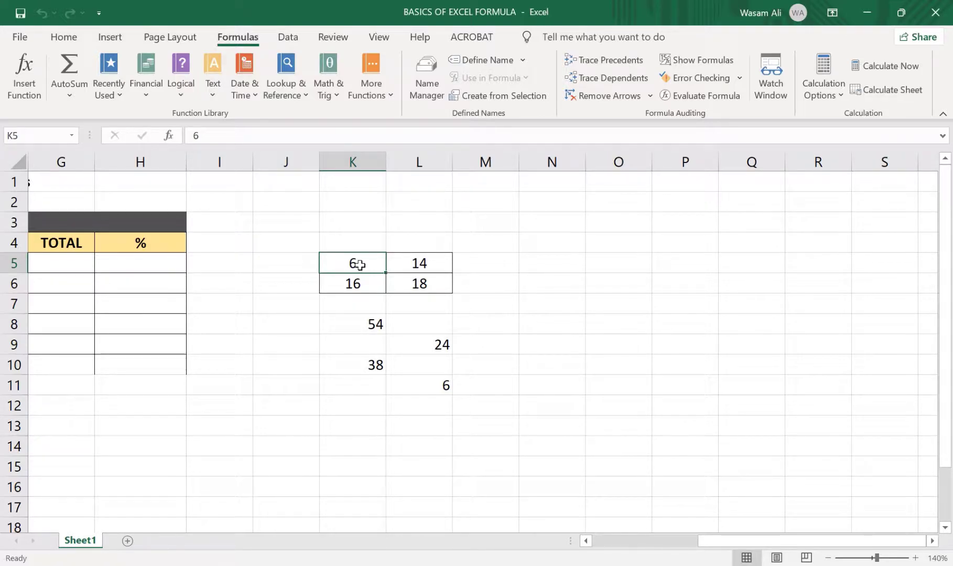
pyautogui.click(615, 88)
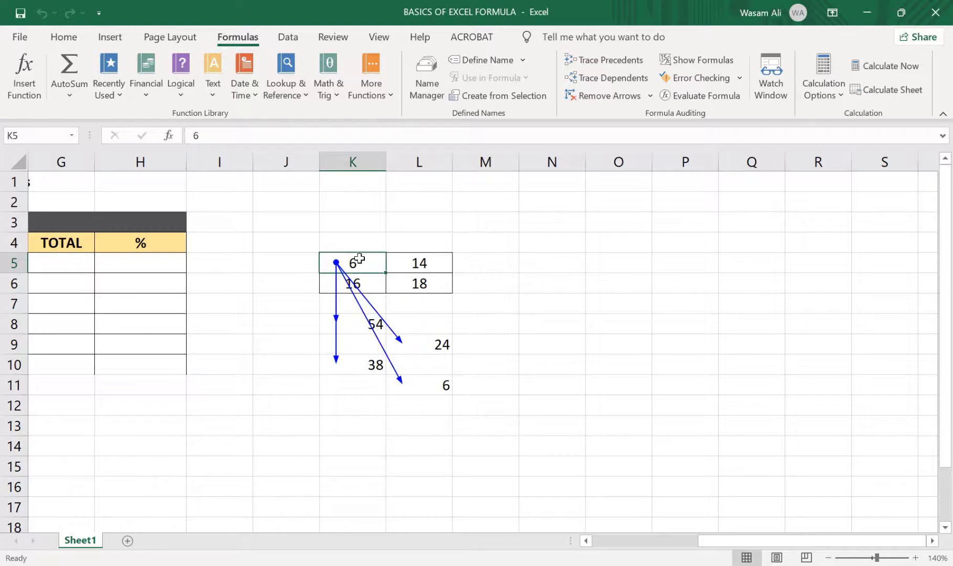
pyautogui.click(603, 96)
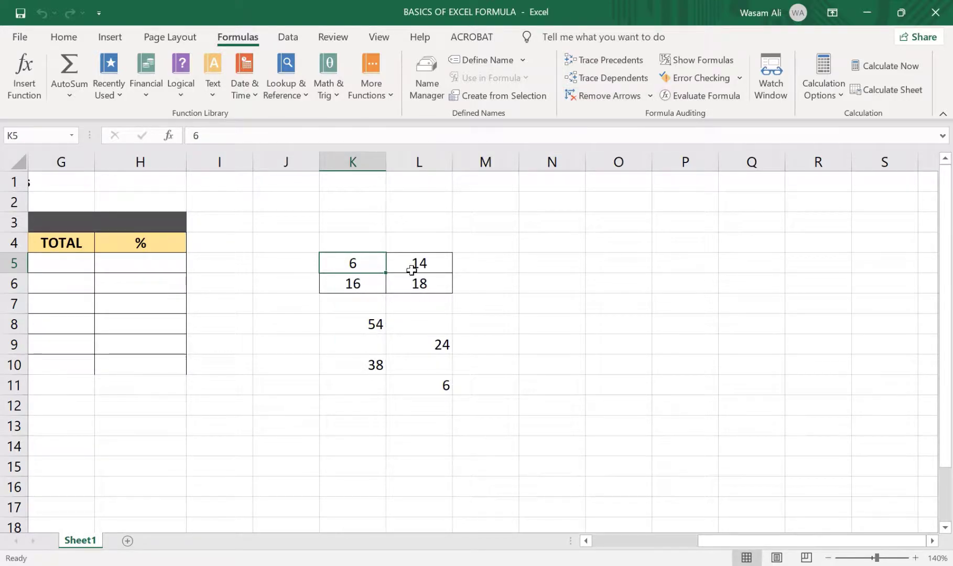
# Trace the dependents of cell L5, then clear the tracer arrows
pyautogui.click(412, 270)
pyautogui.click(608, 78)
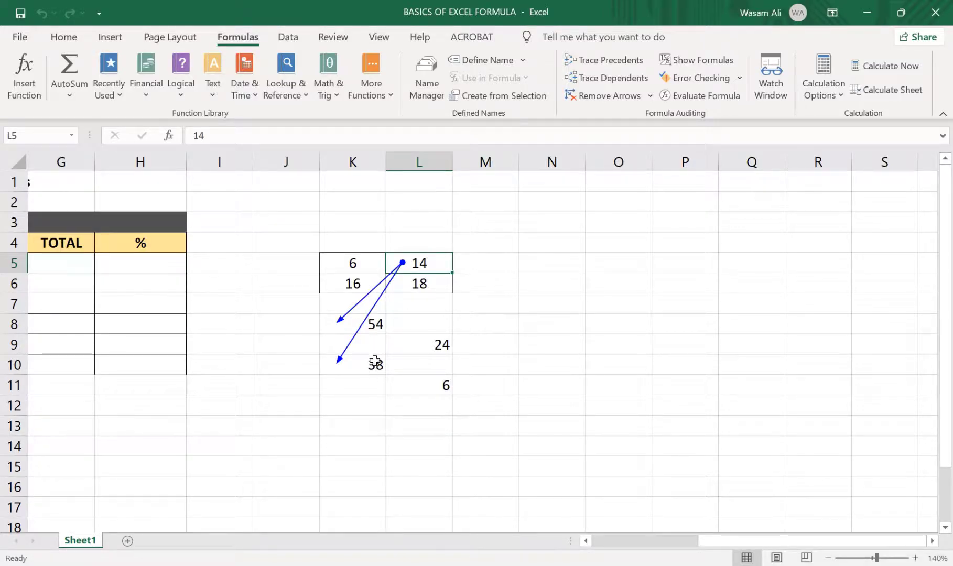
pyautogui.click(588, 98)
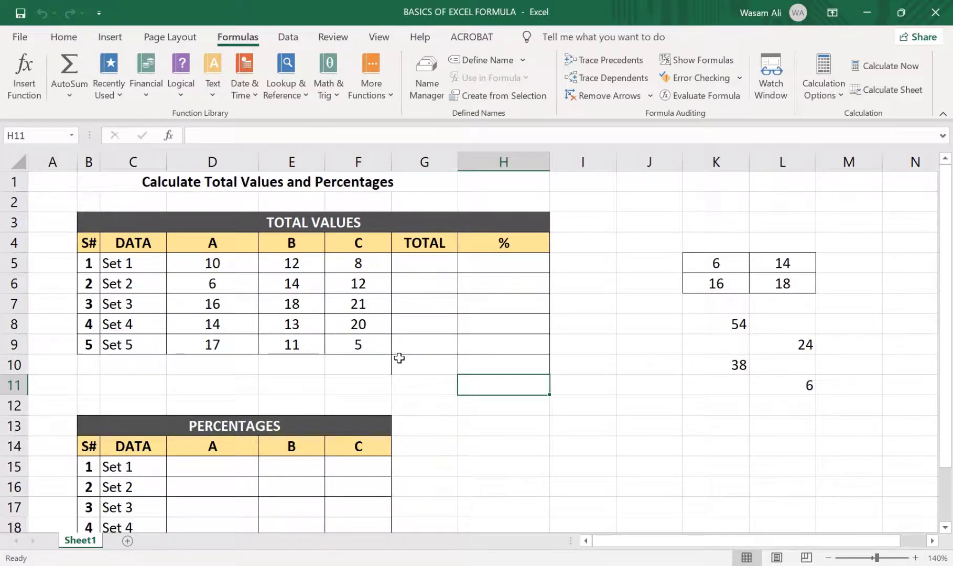
# Examine the A, B and C data values and the empty TOTAL, % and PERCENTAGES cells
pyautogui.click(434, 261)
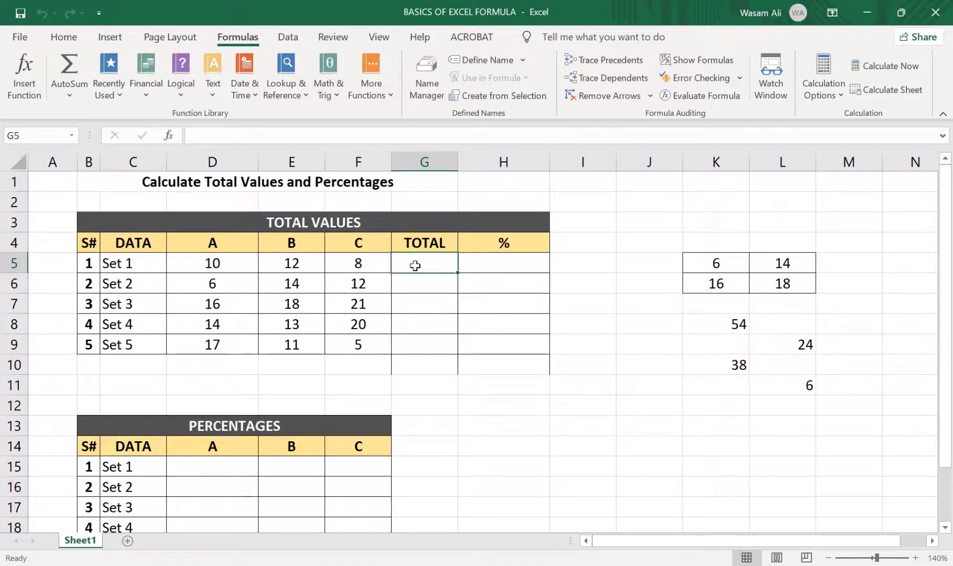
pyautogui.click(485, 268)
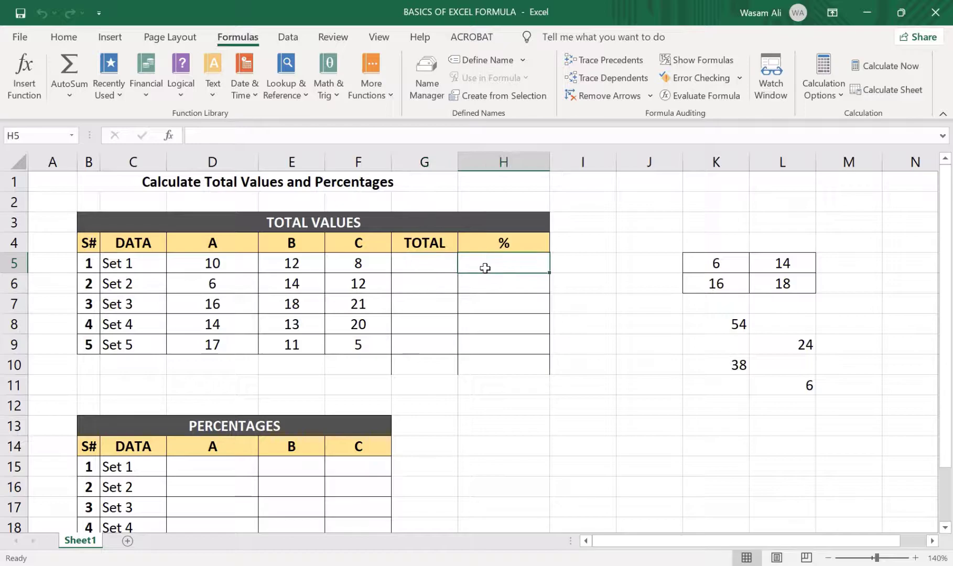
pyautogui.click(242, 489)
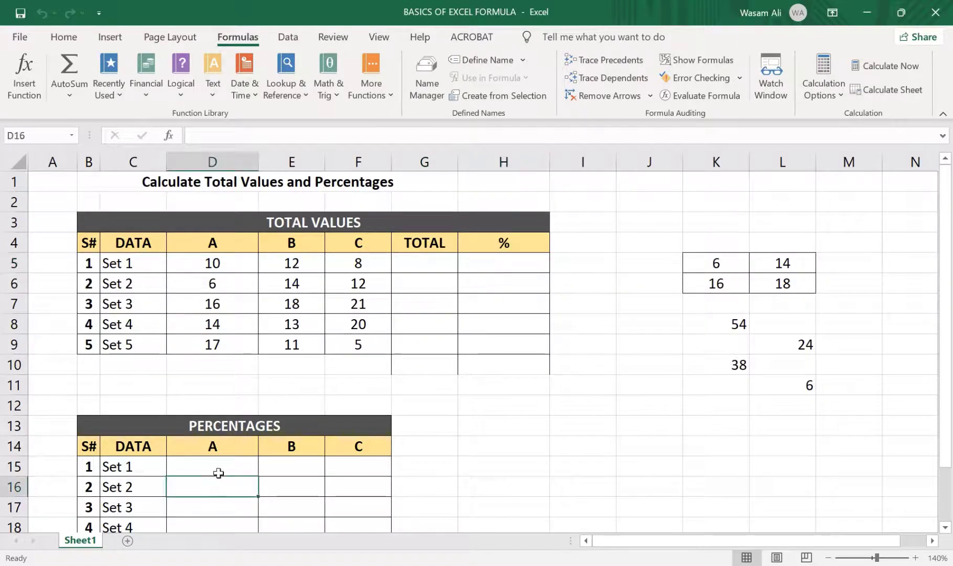
pyautogui.click(225, 257)
pyautogui.click(306, 257)
pyautogui.click(359, 261)
pyautogui.click(244, 318)
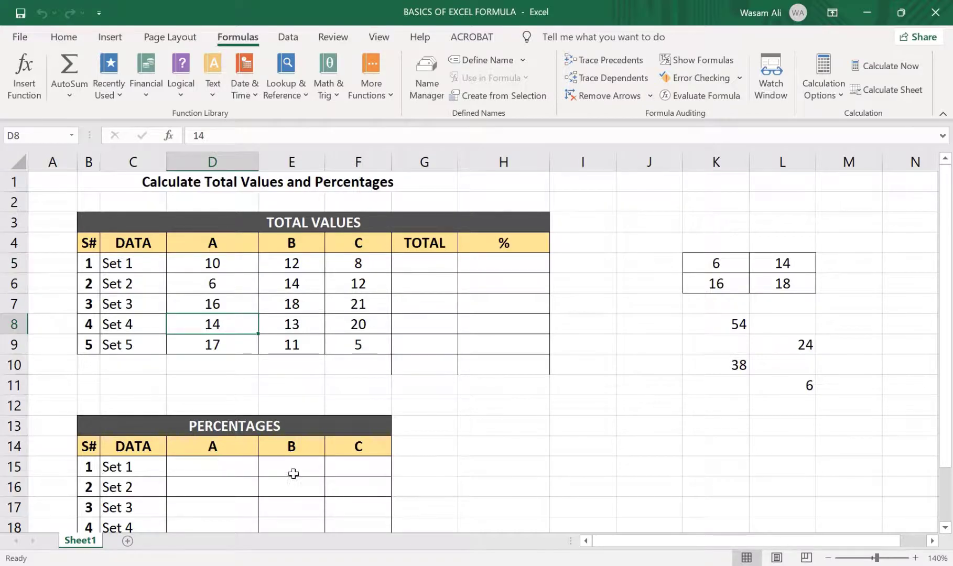
# Enter the AutoSum formula =SUM(D5:F5) in cell G5 to total Set 1
pyautogui.click(414, 269)
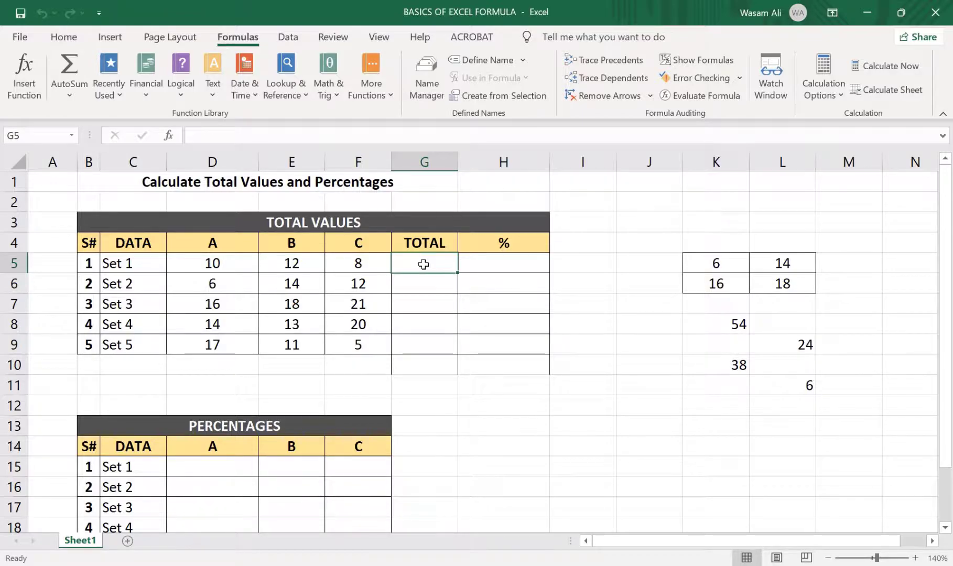
pyautogui.press('alt')
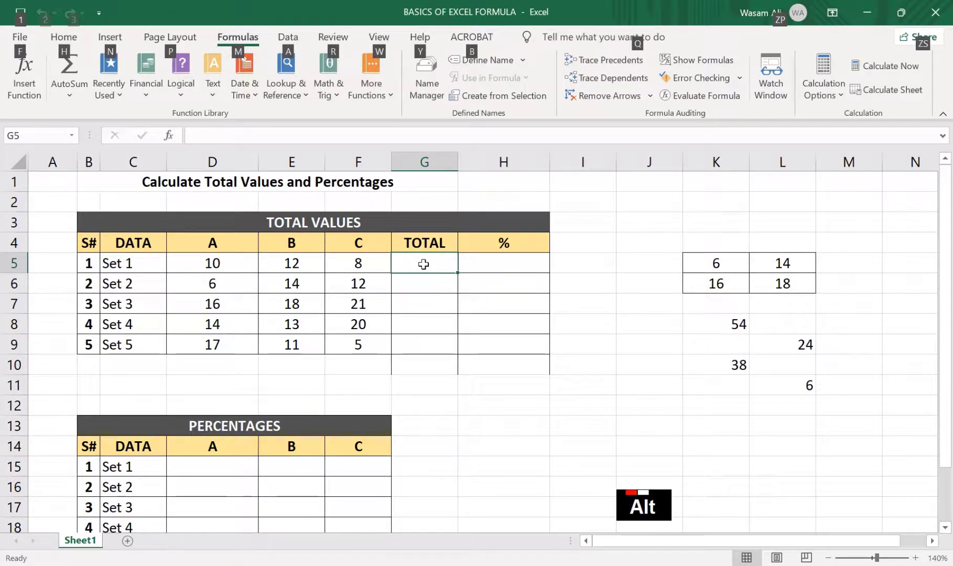
pyautogui.hotkey('alt', '=')
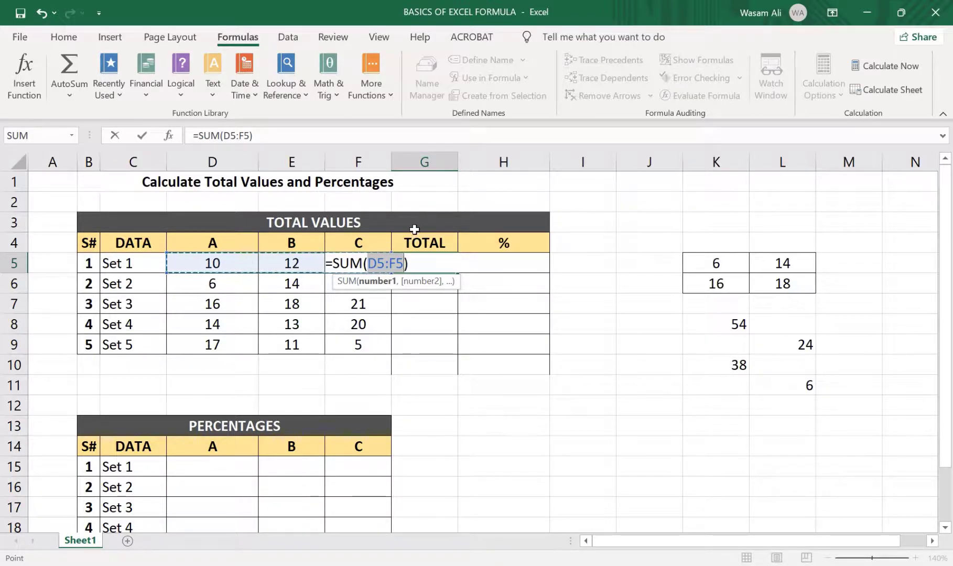
pyautogui.press('Return')
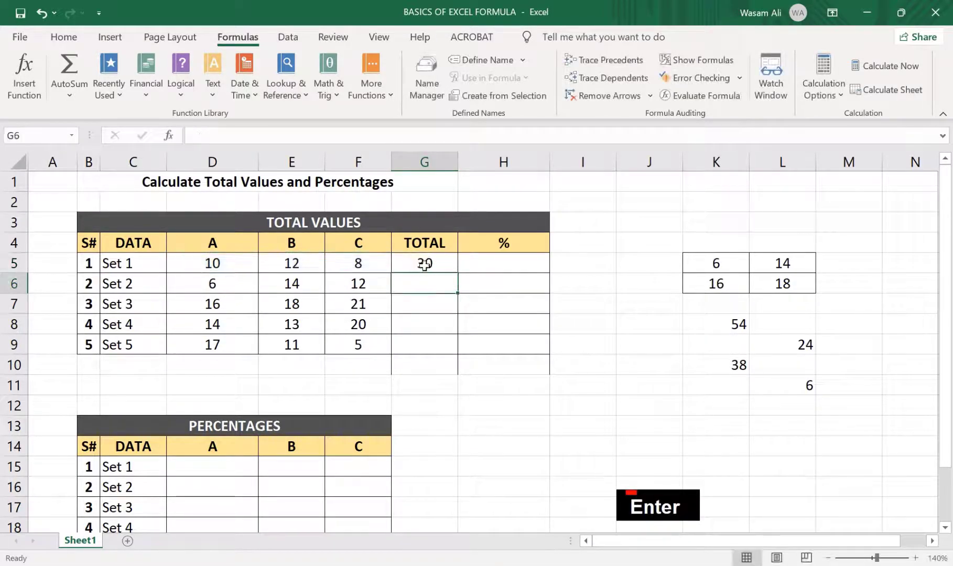
# Review the cell range highlighted by the SUM formula in G5, leaving the formula as it is
pyautogui.click(425, 265)
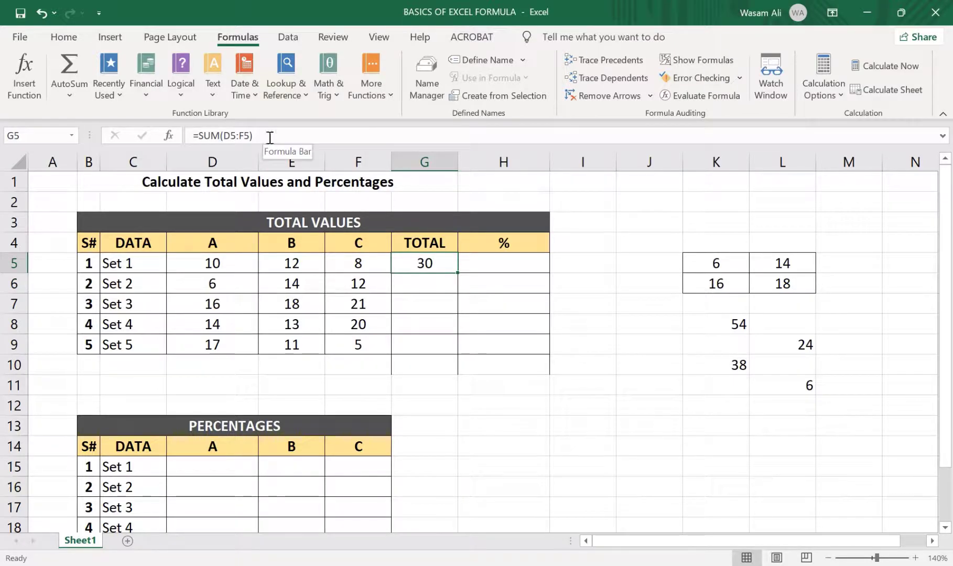
pyautogui.click(254, 136)
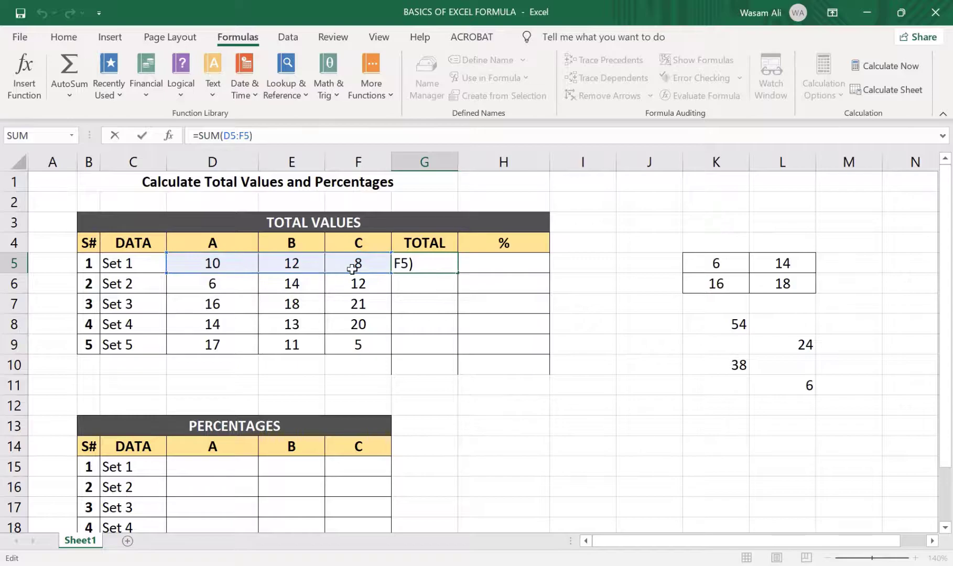
pyautogui.click(418, 267)
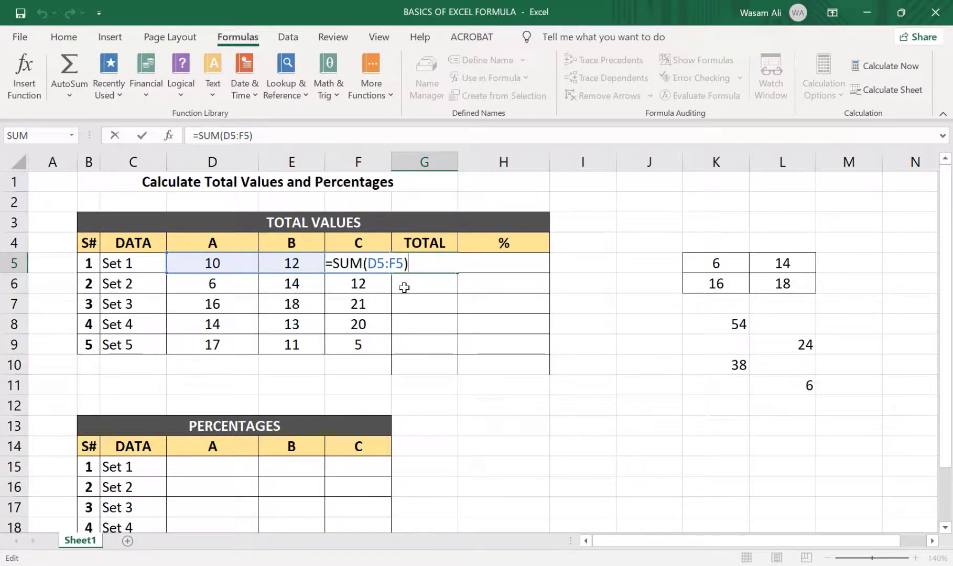
pyautogui.press('Return')
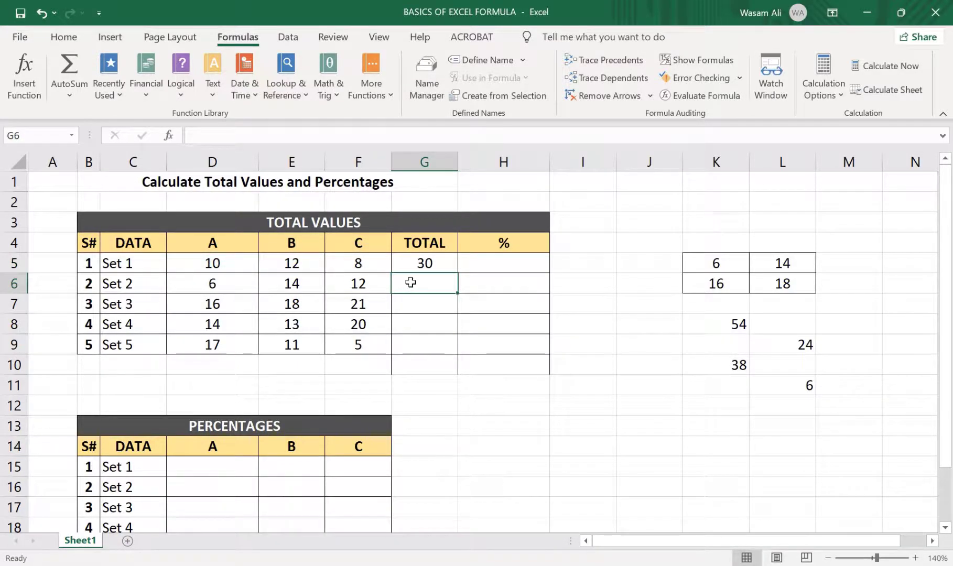
# Fill the SUM formula from G5 down the TOTAL column to G9 for Sets 2 to 5
pyautogui.click(438, 265)
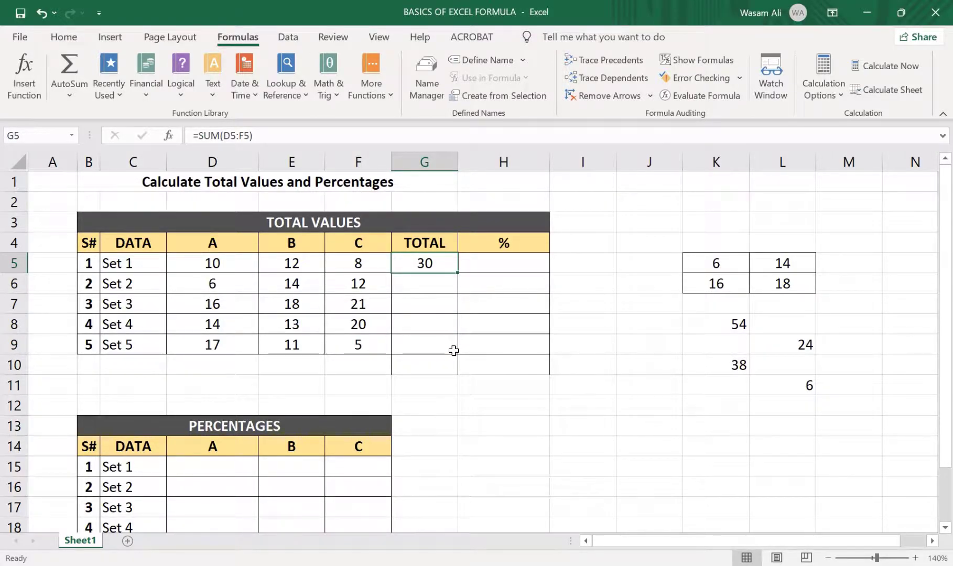
pyautogui.click(88, 263)
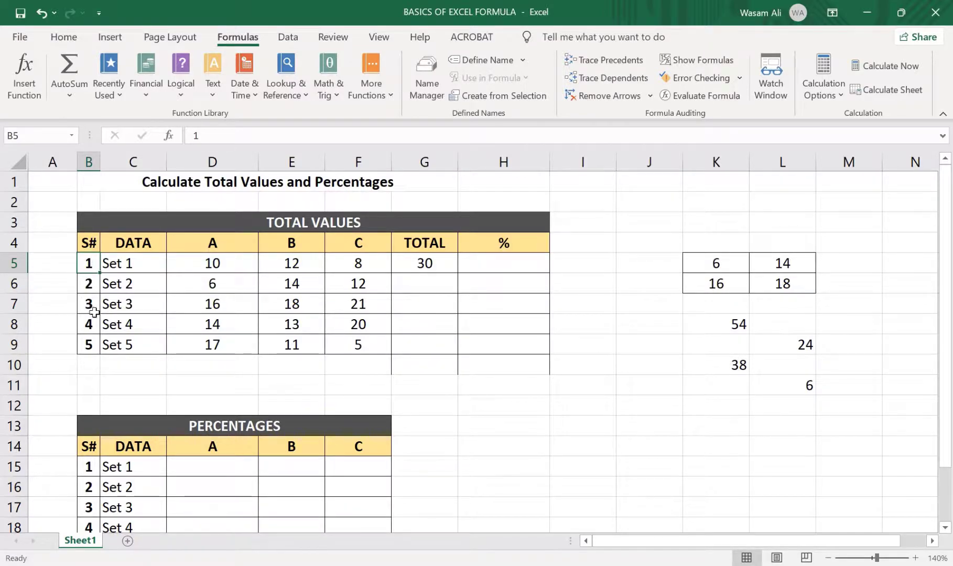
pyautogui.click(399, 277)
pyautogui.click(418, 264)
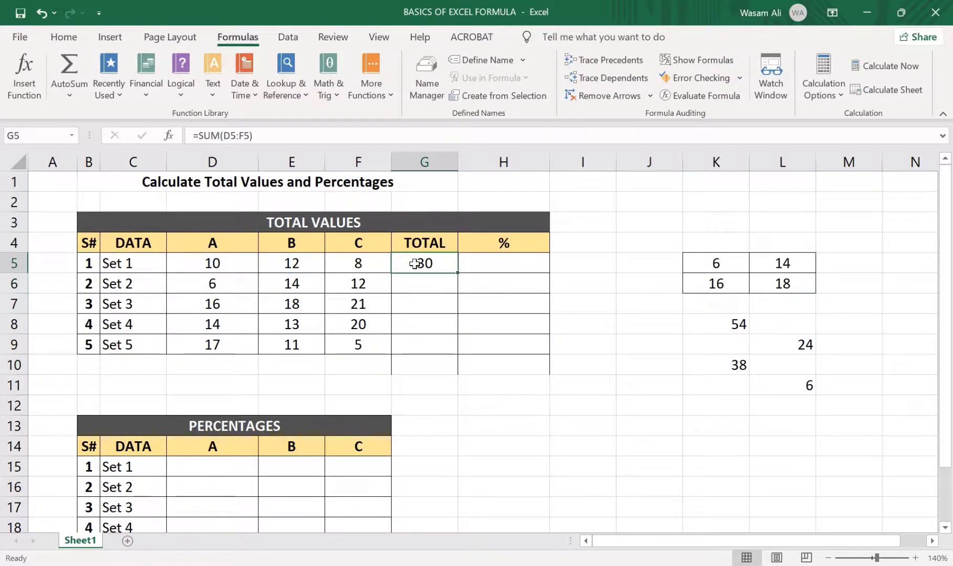
pyautogui.doubleClick(458, 273)
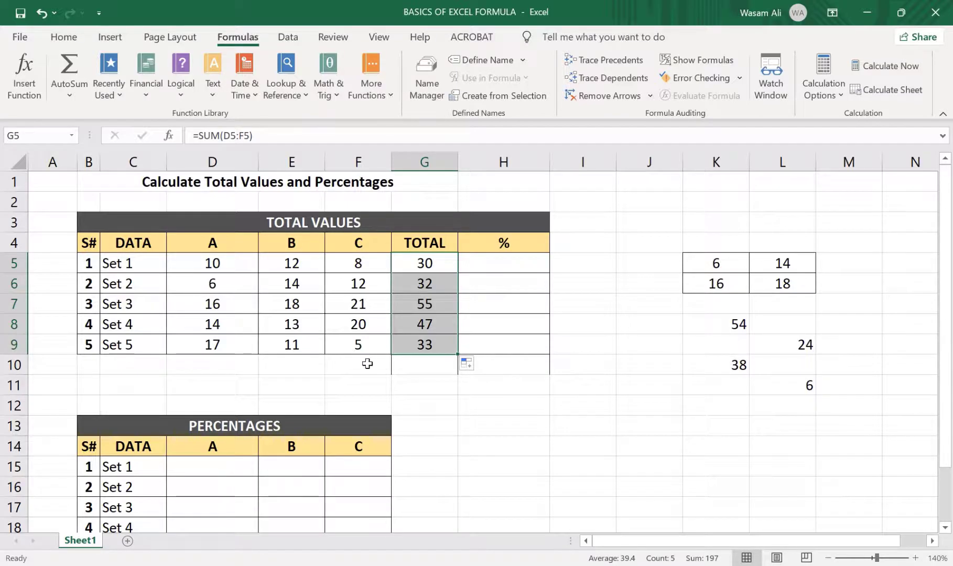
# Inspect the references highlighted by the TOTAL formulas in G5, G6 and G7 to compare their row ranges
pyautogui.click(427, 263)
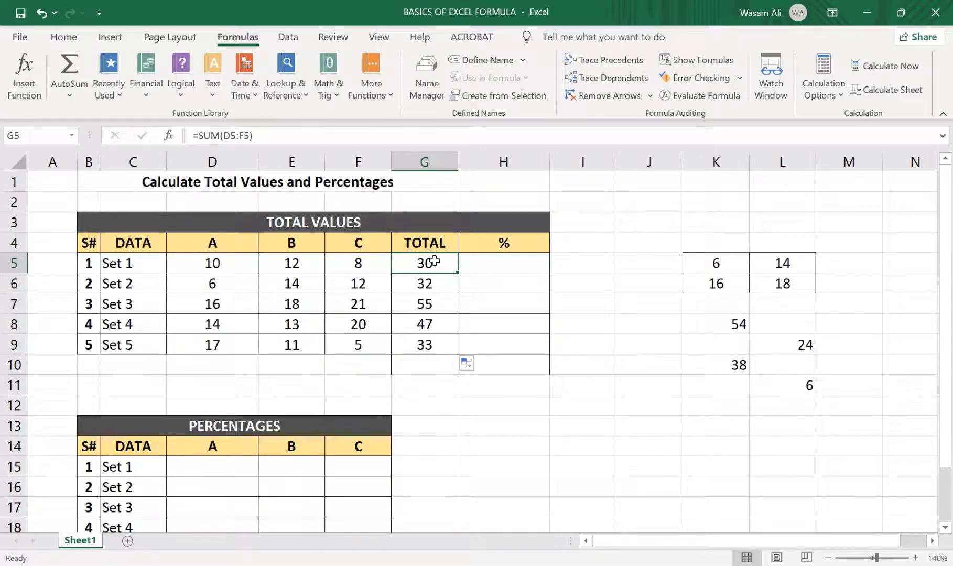
pyautogui.click(309, 134)
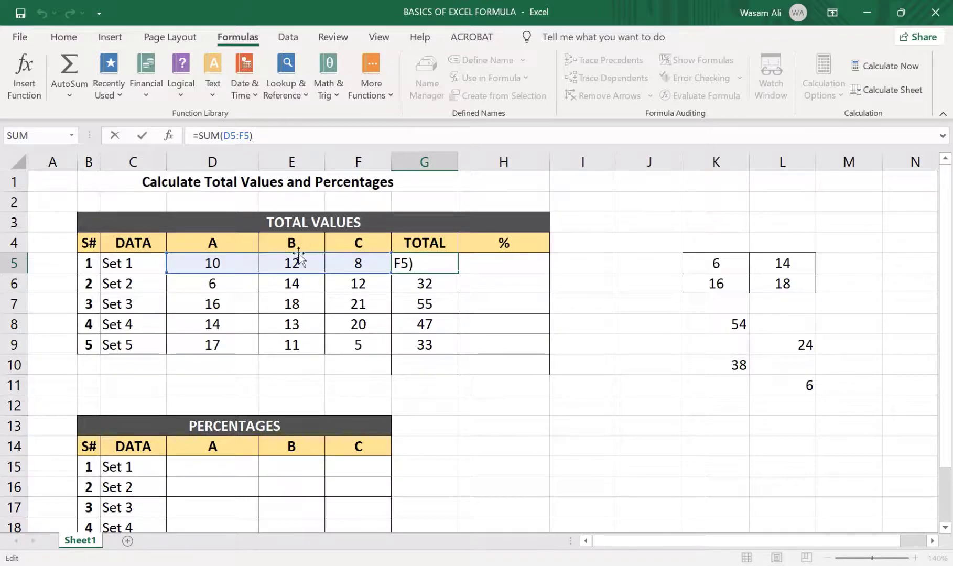
pyautogui.click(413, 283)
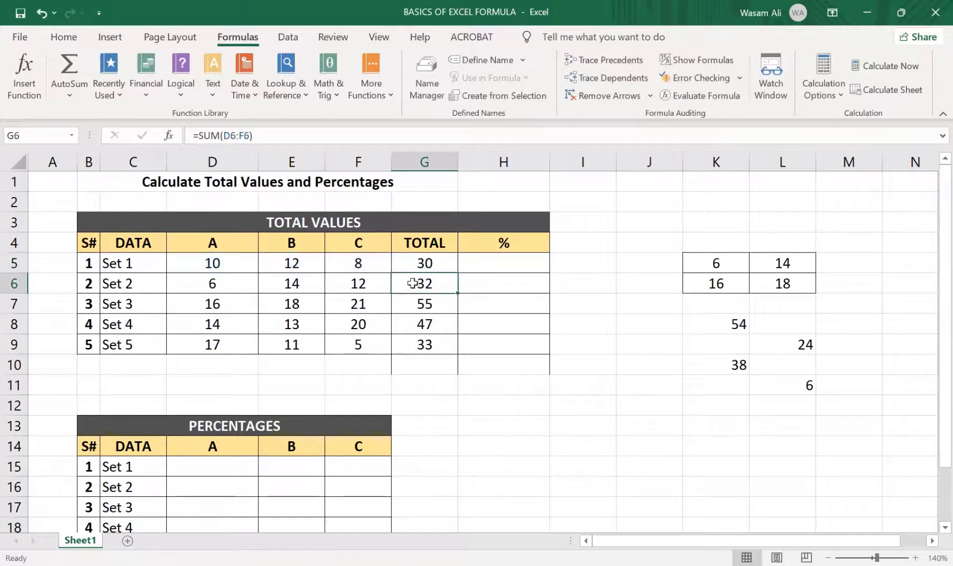
pyautogui.click(313, 135)
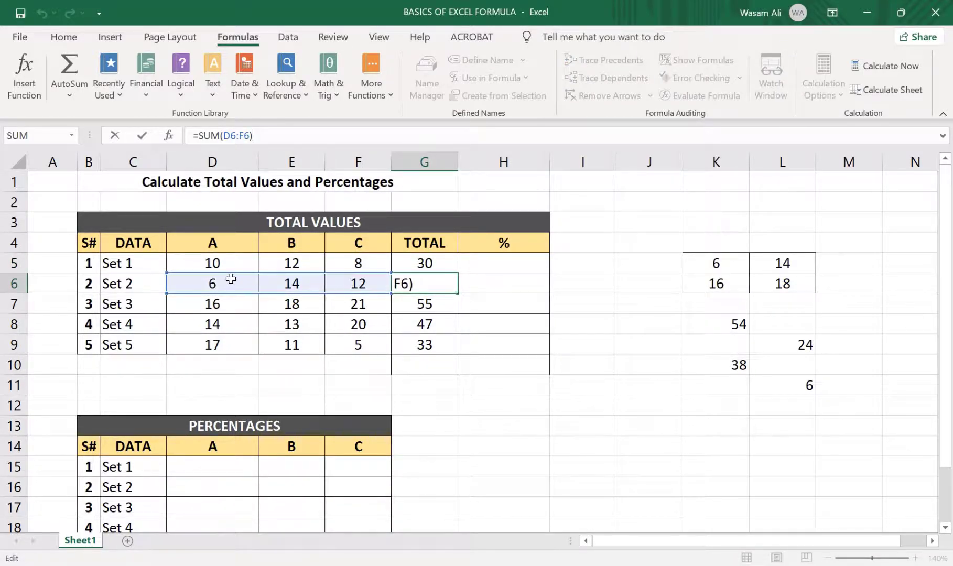
pyautogui.click(438, 304)
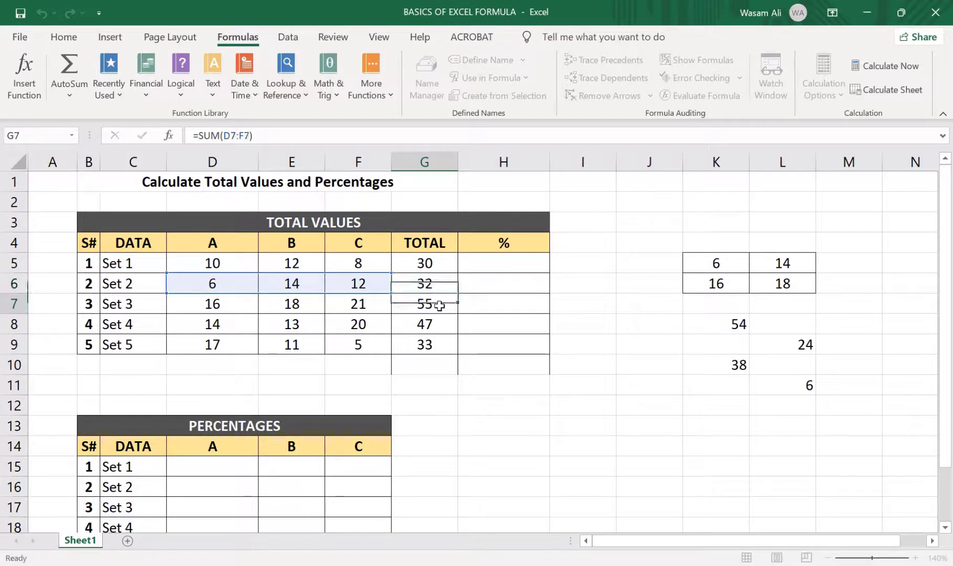
pyautogui.click(289, 132)
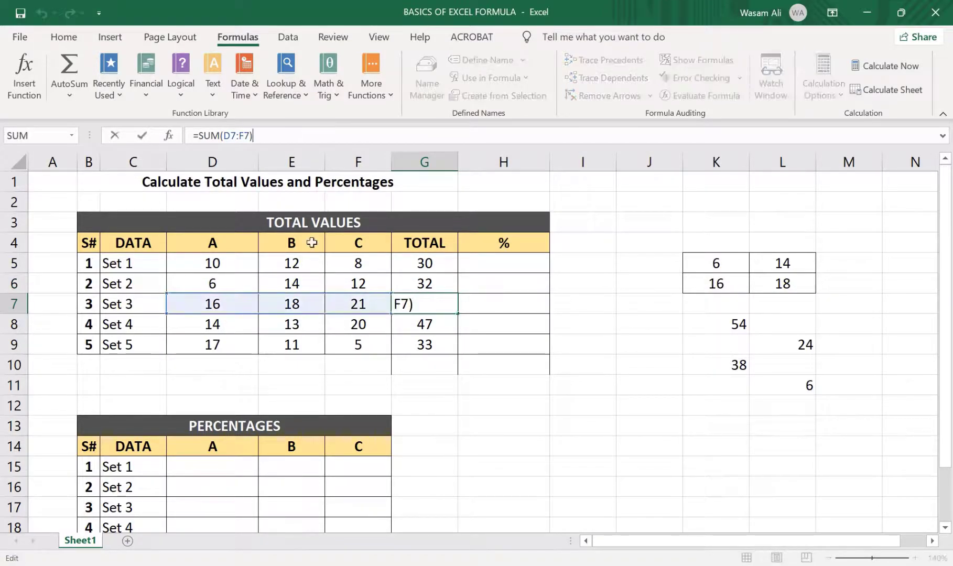
pyautogui.click(440, 329)
# Compare the row references in the TOTAL formulas for Sets 1, 2, 3 and 5, leaving the formulas as they are
pyautogui.click(431, 264)
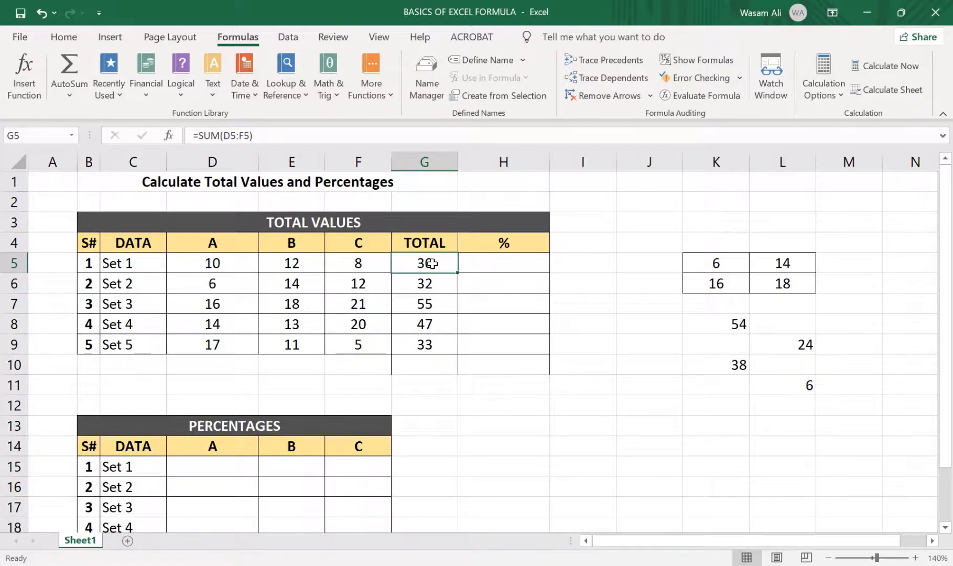
pyautogui.click(449, 278)
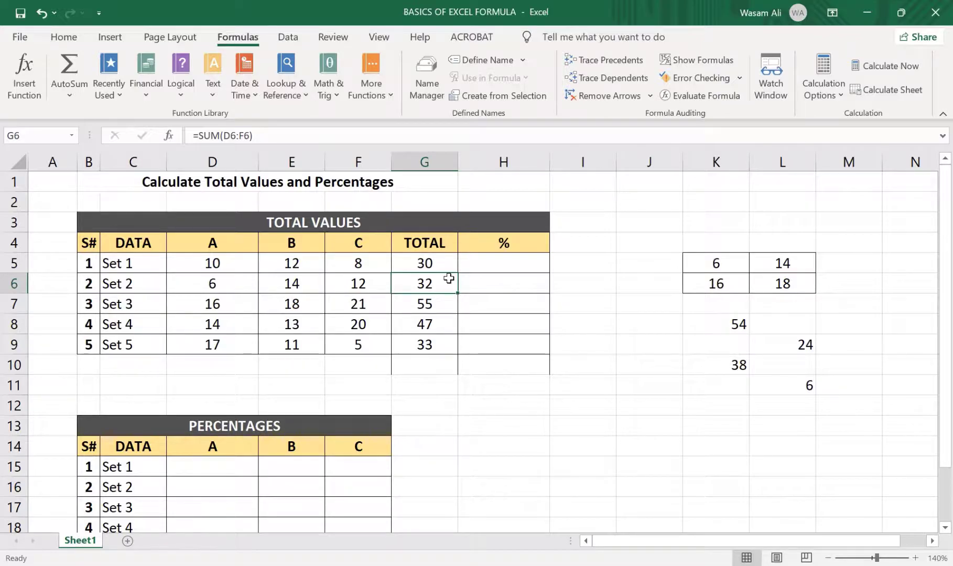
pyautogui.click(445, 265)
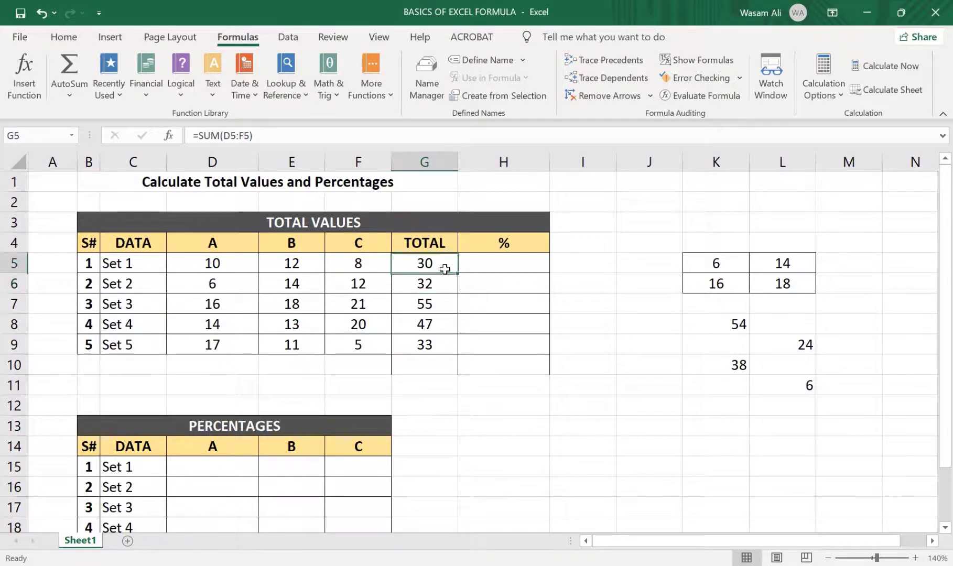
pyautogui.click(300, 141)
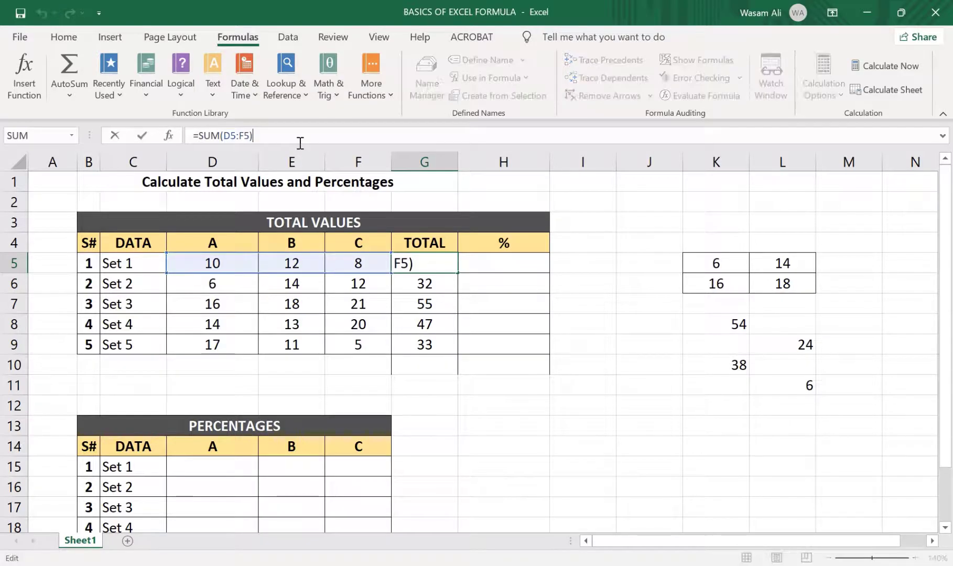
pyautogui.click(414, 309)
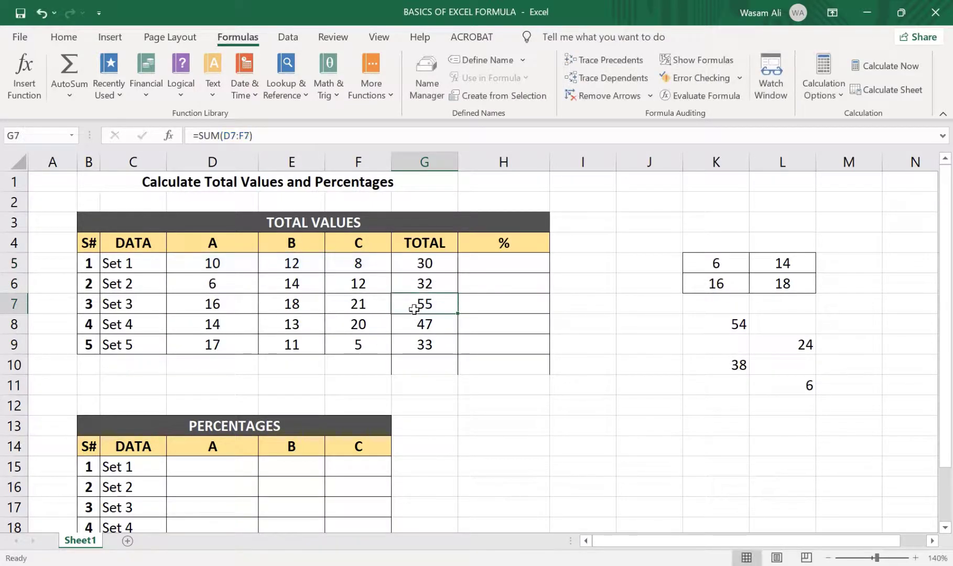
pyautogui.click(285, 133)
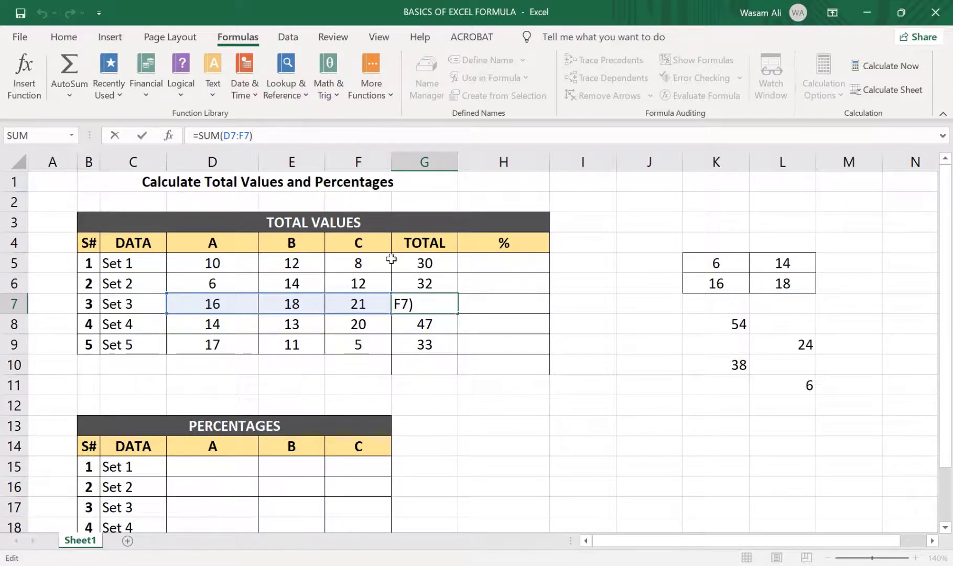
pyautogui.click(411, 262)
pyautogui.click(302, 133)
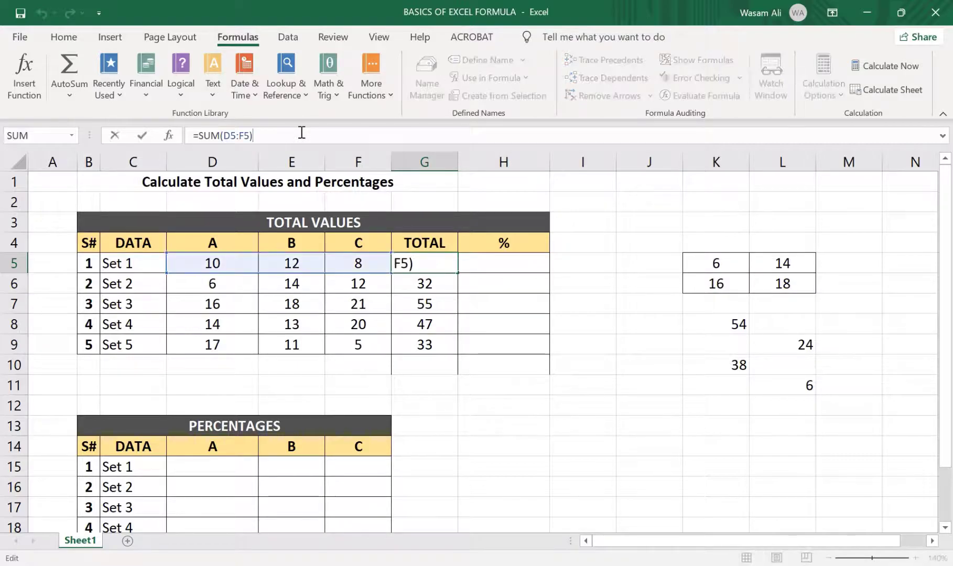
pyautogui.click(420, 302)
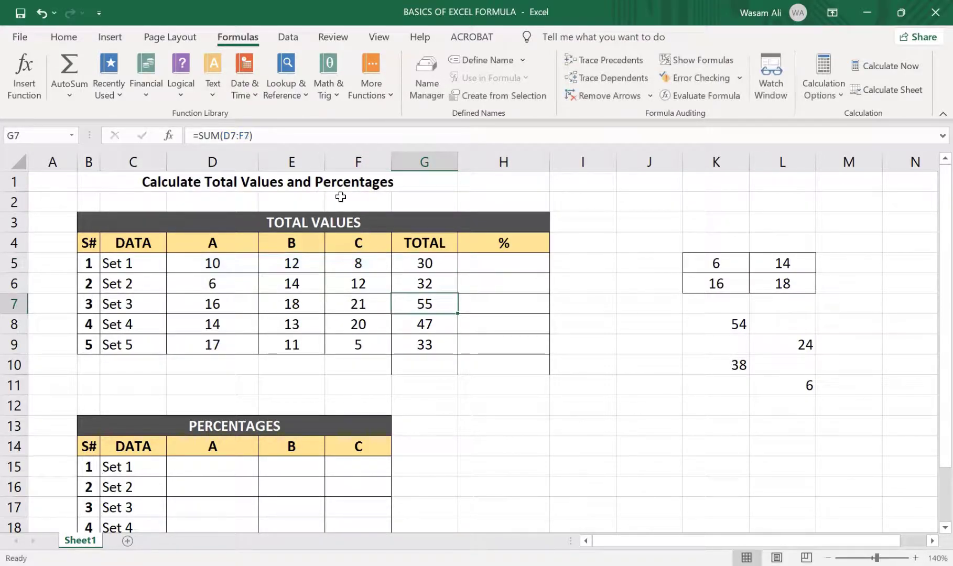
pyautogui.click(424, 264)
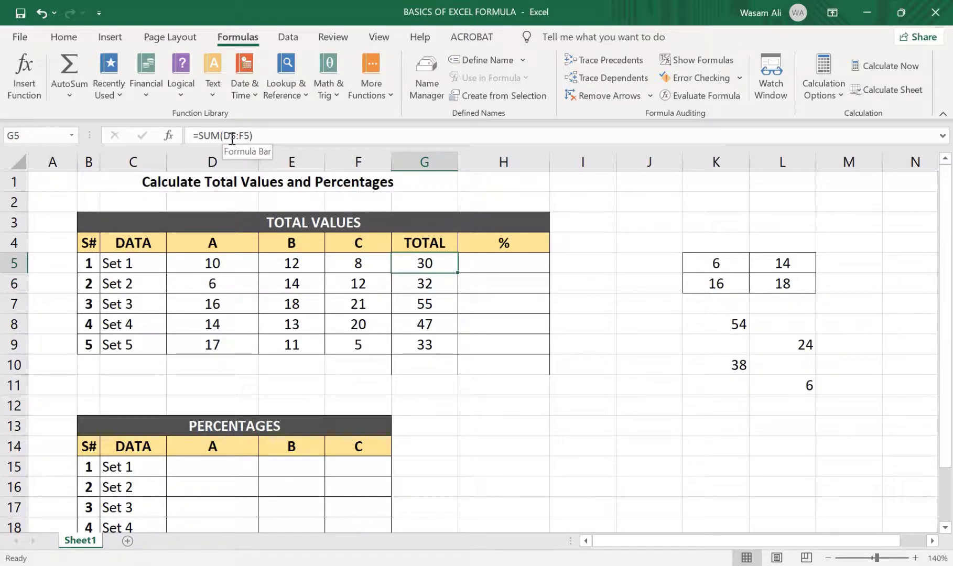
pyautogui.click(413, 300)
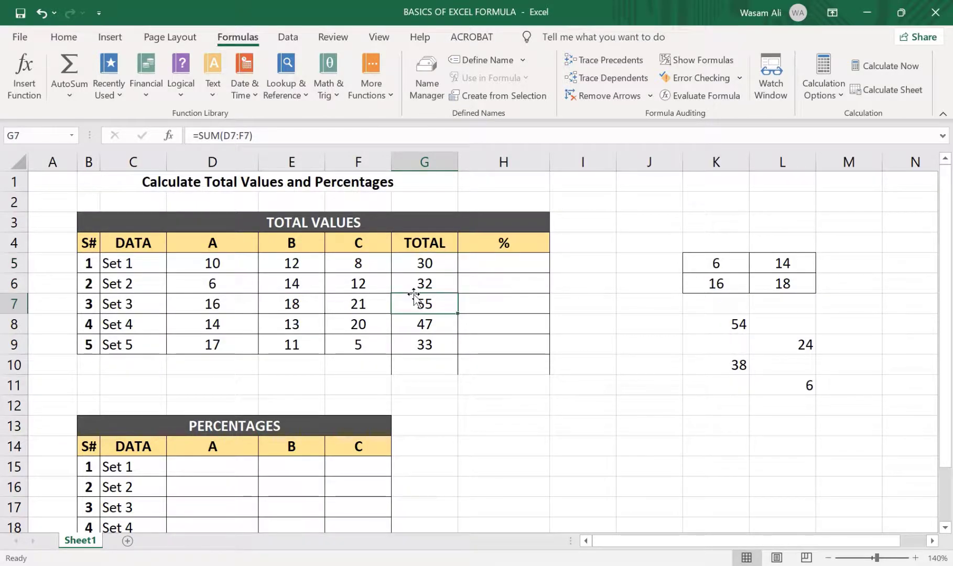
pyautogui.click(416, 346)
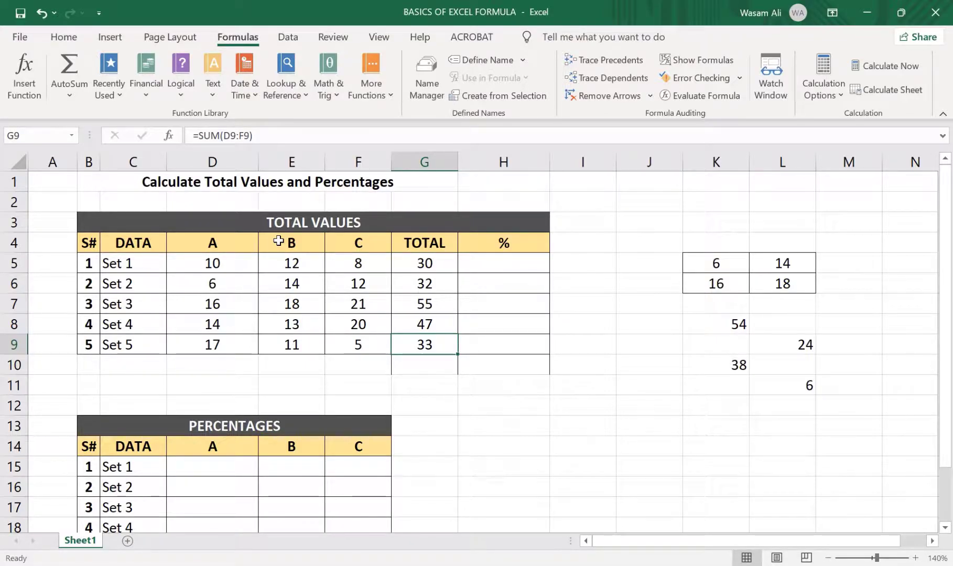
# Enter the AutoSum formula =SUM(G5:G9) in cell G10 and check the range it references
pyautogui.click(425, 365)
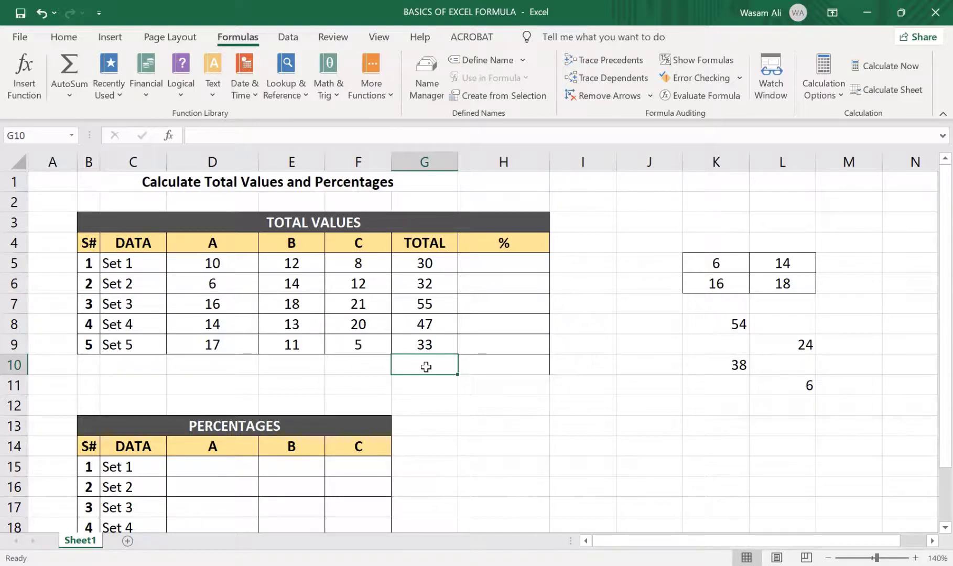
pyautogui.hotkey('alt', '=')
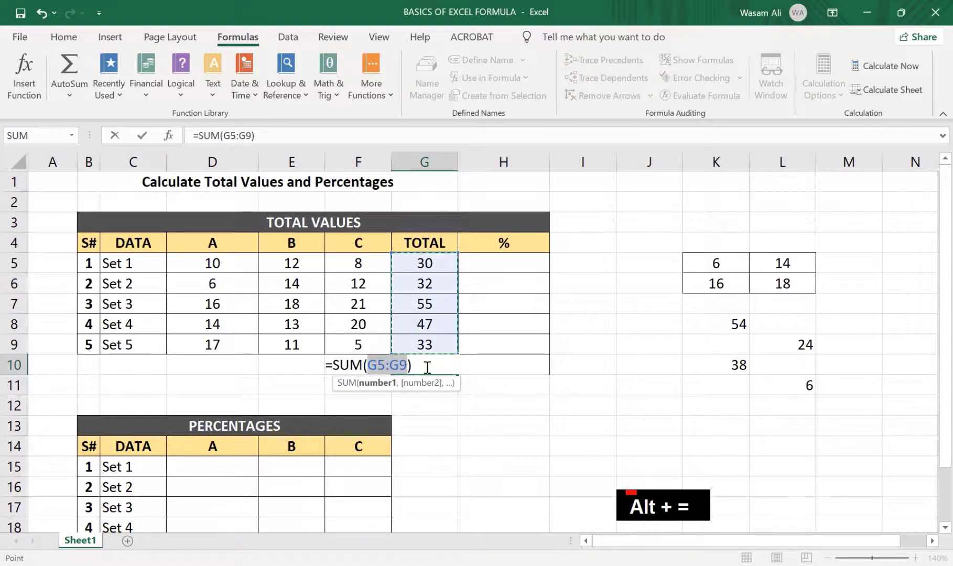
pyautogui.press('Return')
pyautogui.moveTo(423, 255); pyautogui.dragTo(426, 347)
pyautogui.click(427, 365)
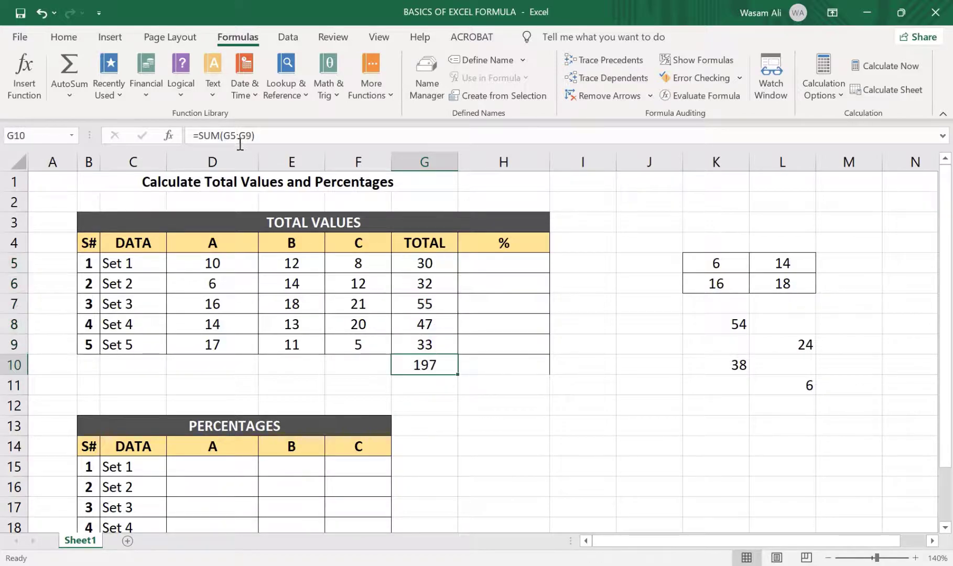
pyautogui.click(286, 129)
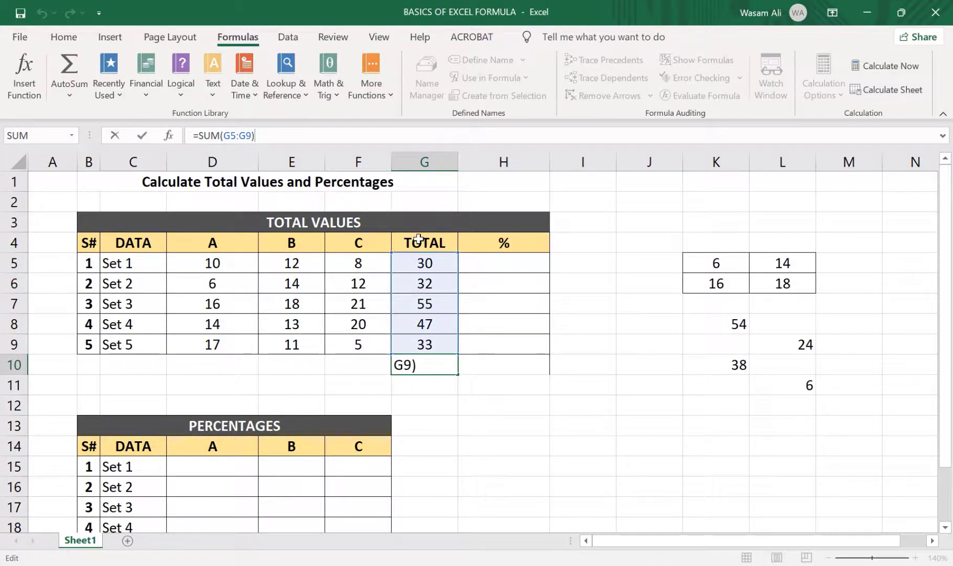
pyautogui.click(482, 330)
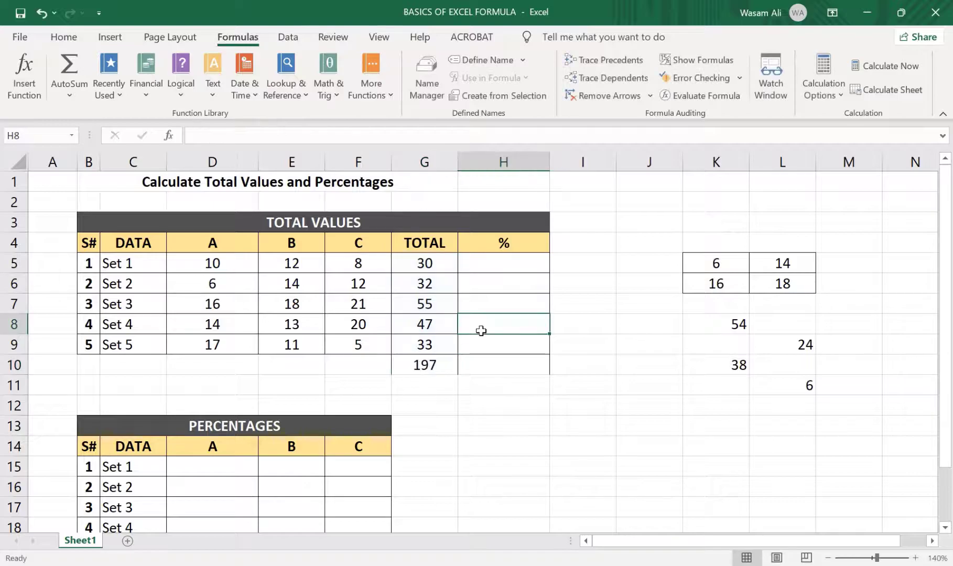
# Review the individual set totals in G5 to G9 and the grand total in G10 as inputs for the percentage calculation
pyautogui.click(503, 271)
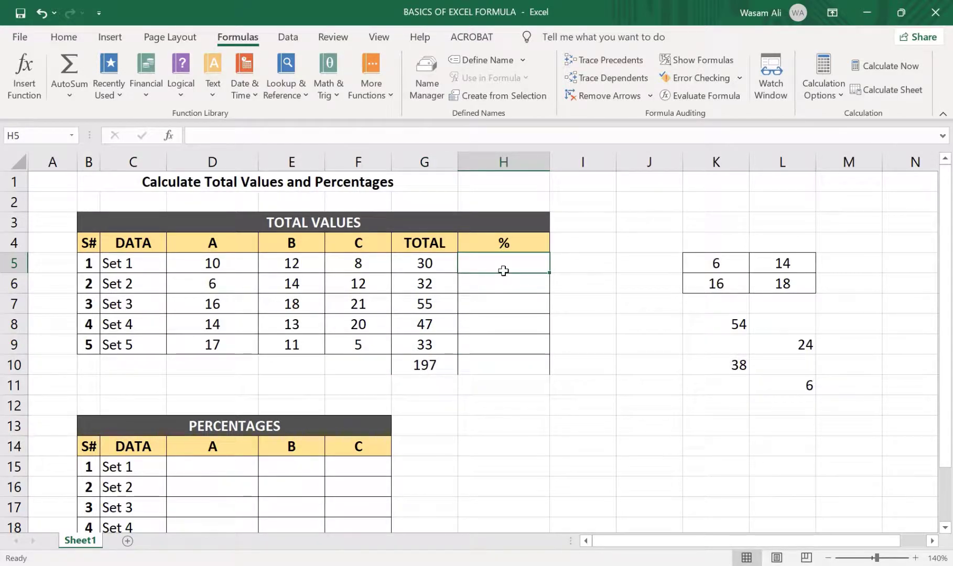
pyautogui.click(430, 263)
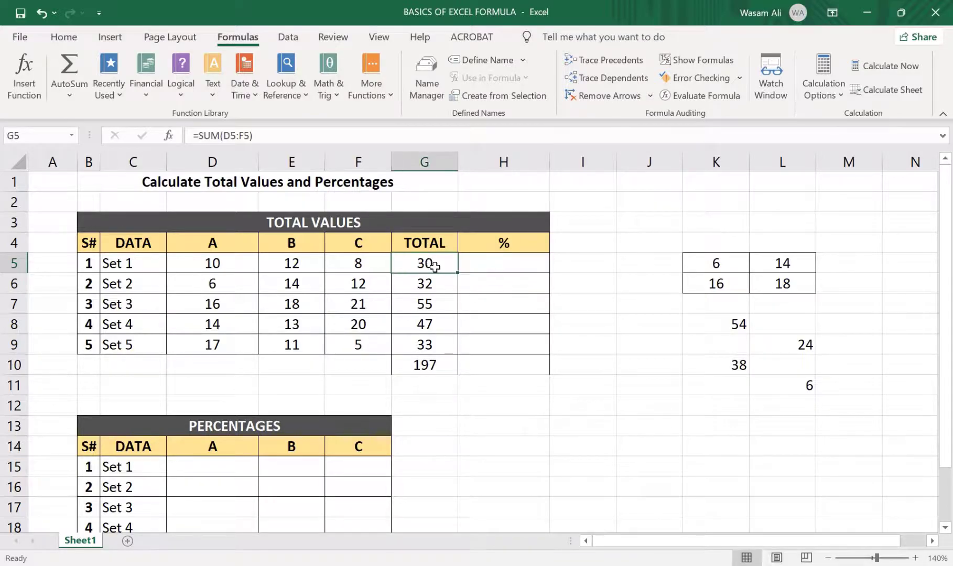
pyautogui.click(432, 285)
pyautogui.click(425, 305)
pyautogui.click(425, 327)
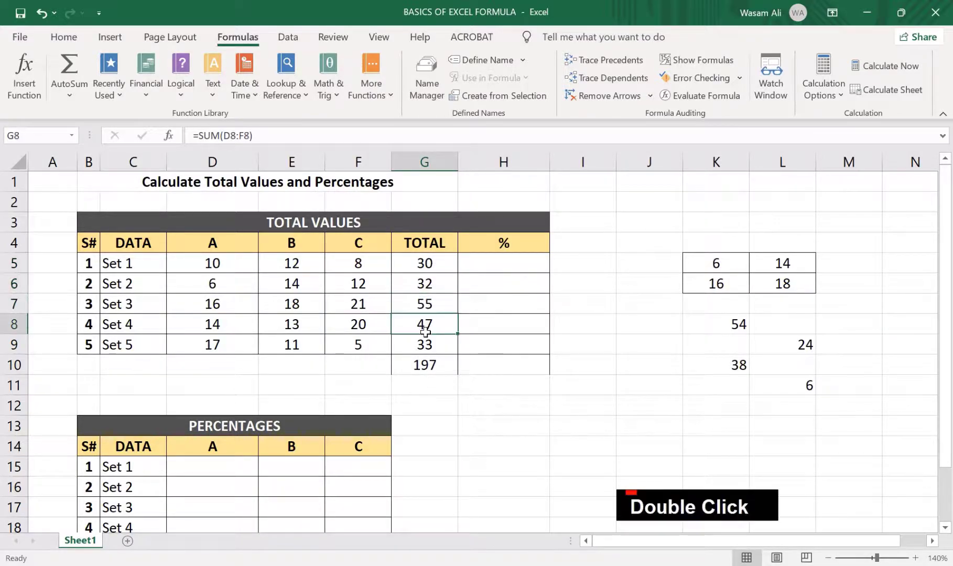
pyautogui.click(426, 348)
pyautogui.click(434, 369)
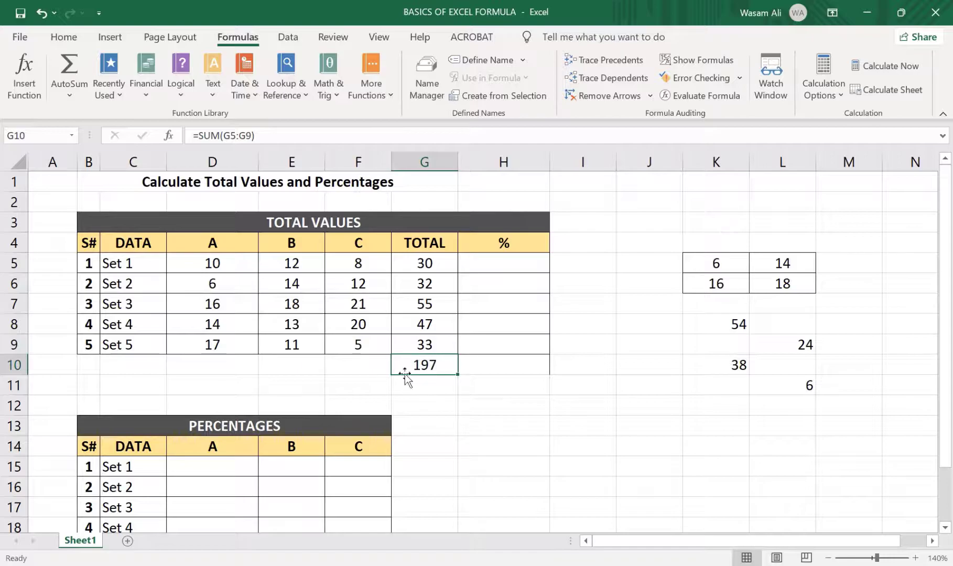
# Enter the formula =G5/G10 in cell H5 to calculate Set 1's share of the grand total
pyautogui.click(517, 264)
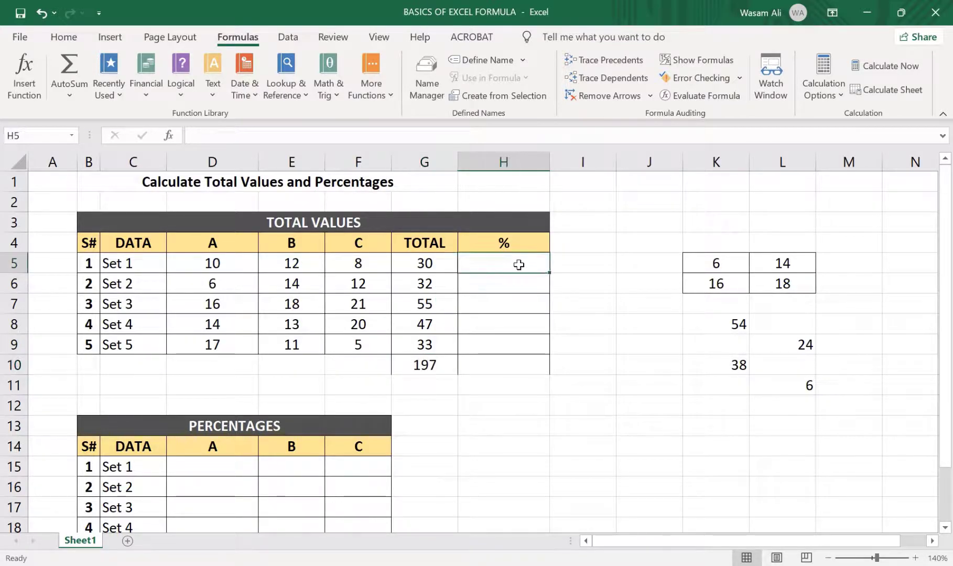
pyautogui.write('=')
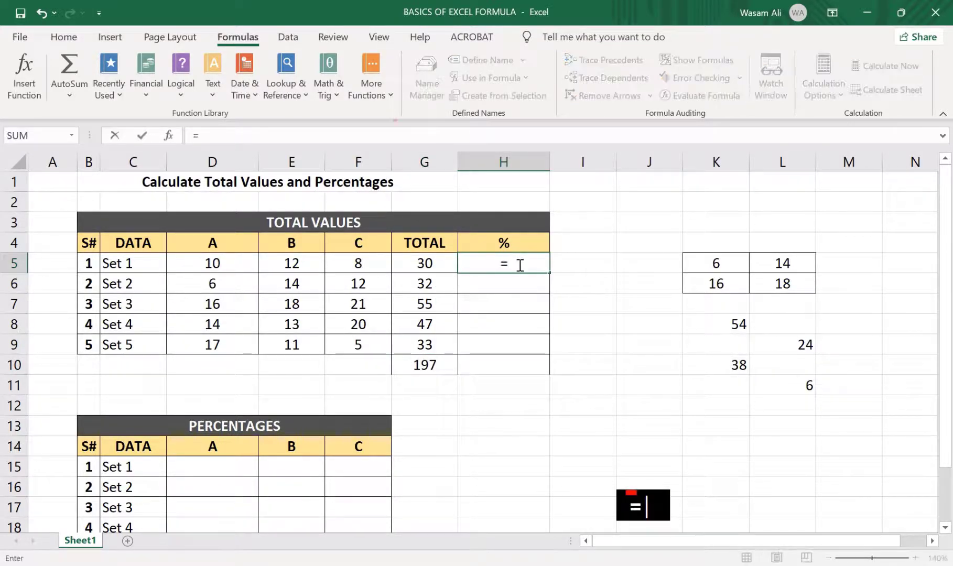
pyautogui.click(437, 262)
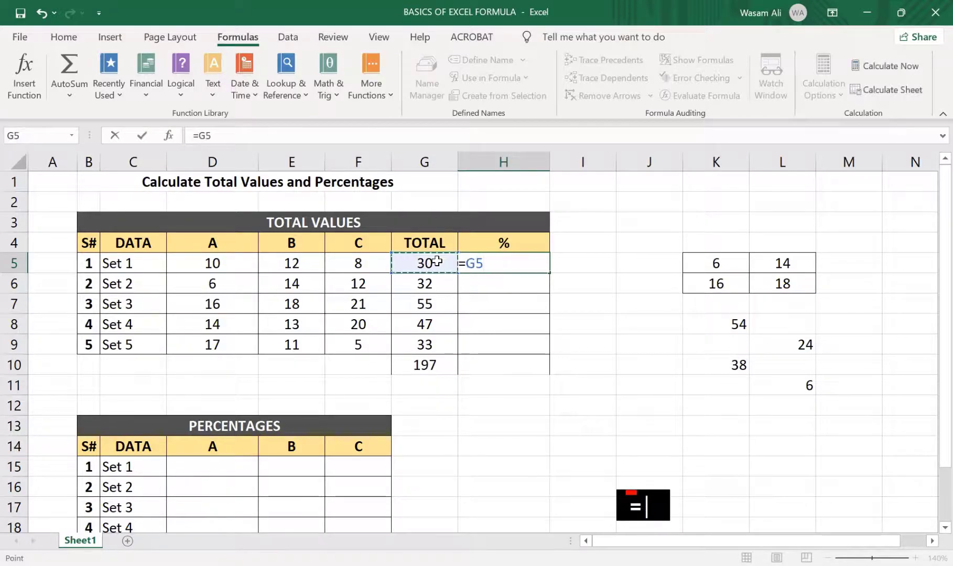
pyautogui.write('/')
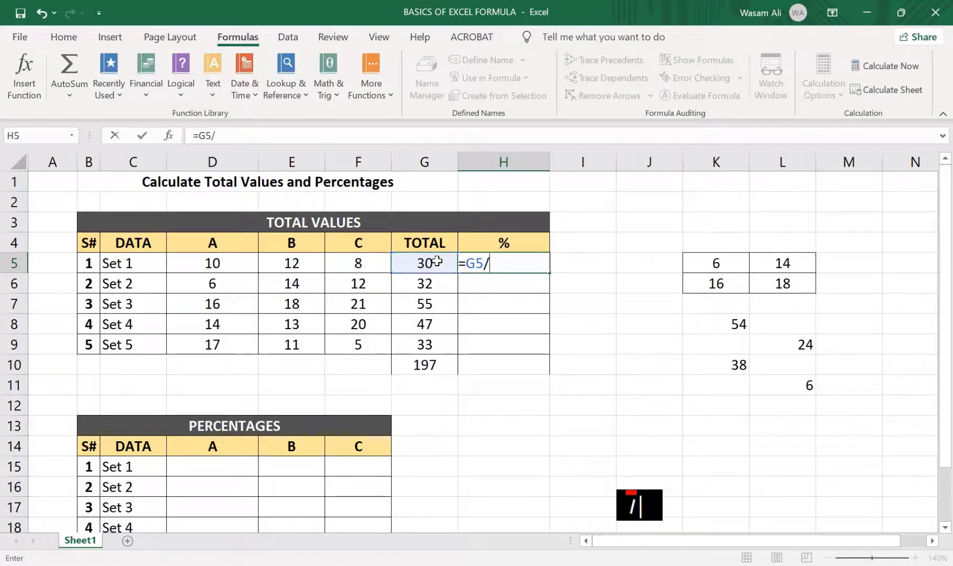
pyautogui.click(427, 367)
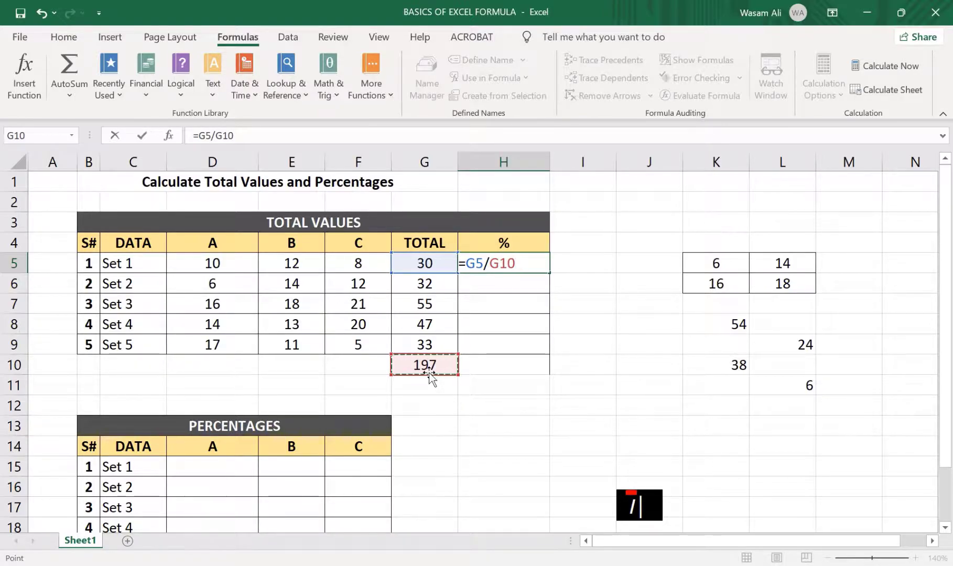
pyautogui.press('Return')
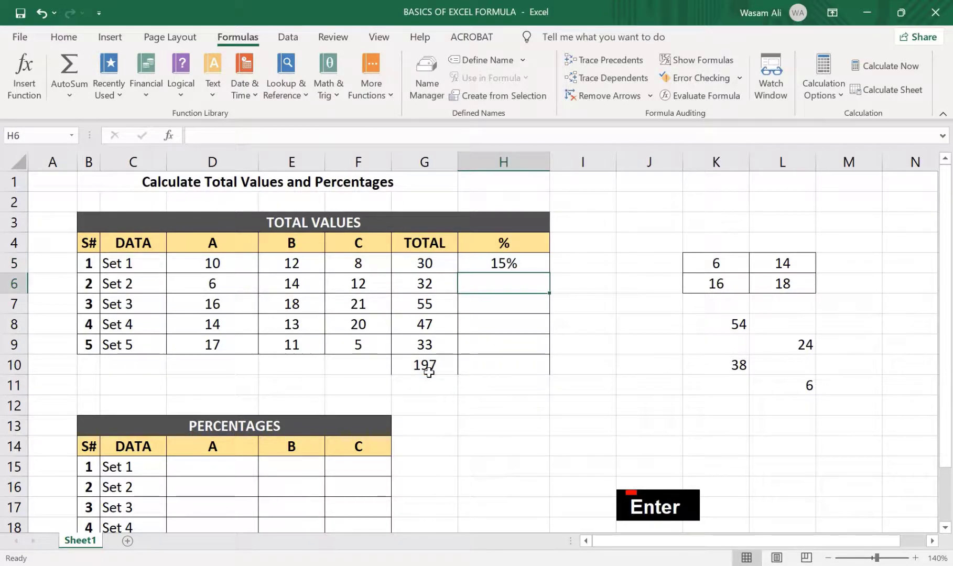
# Switch the number format of H5 to General to view the decimal result, and restore the Percentage format
pyautogui.press('Up')
pyautogui.click(57, 42)
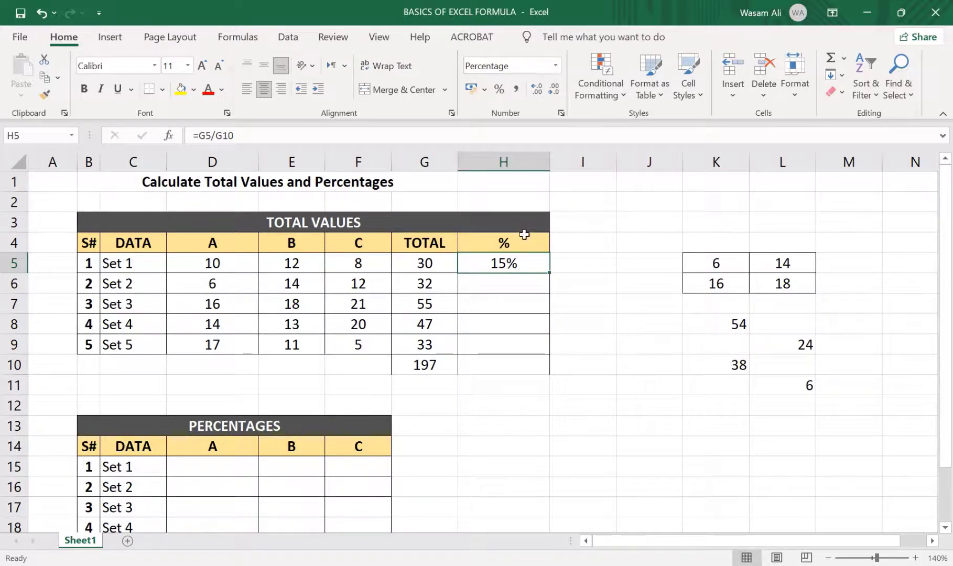
pyautogui.click(556, 66)
pyautogui.click(548, 93)
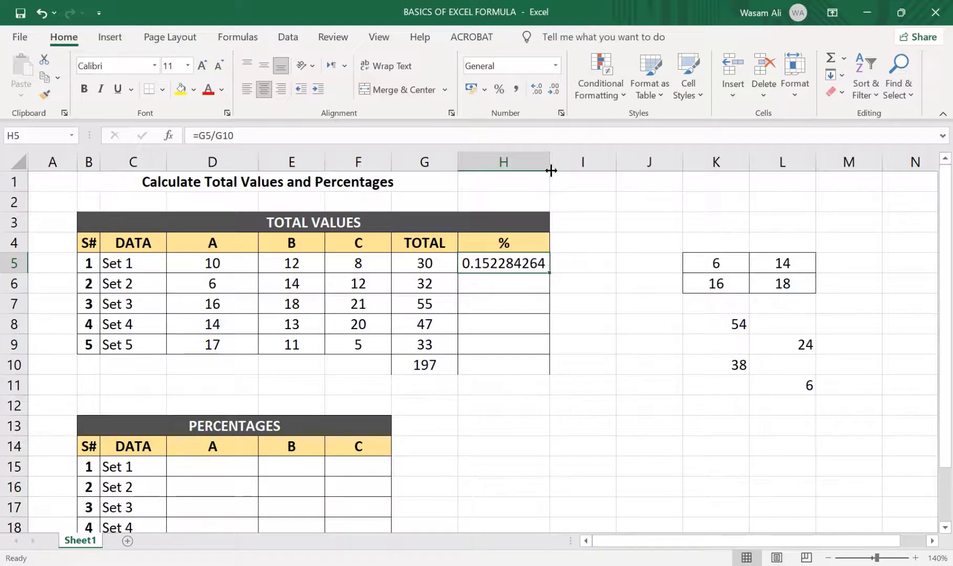
pyautogui.click(505, 93)
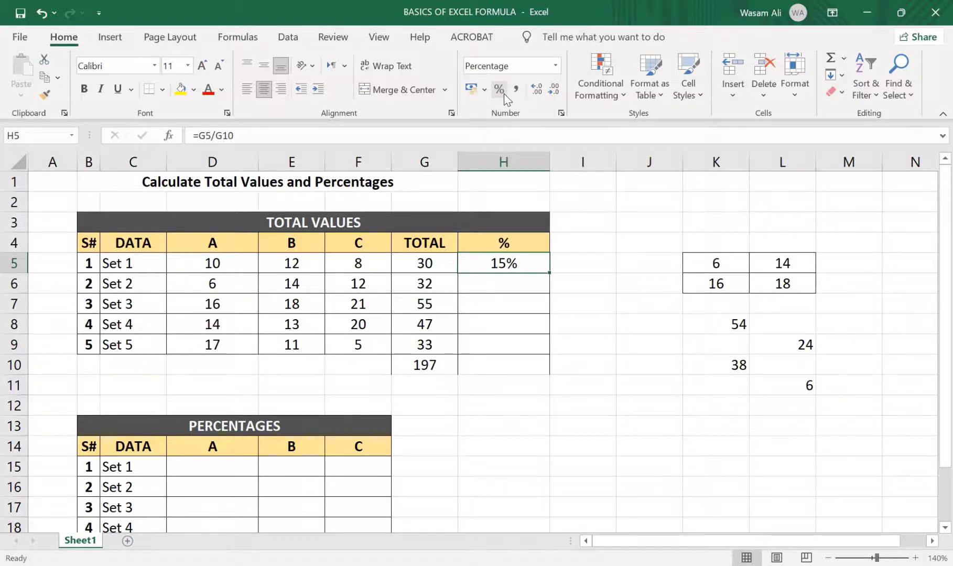
# Fill the percentage formula from H5 down the % column to H9 for Sets 2 to 5
pyautogui.click(515, 290)
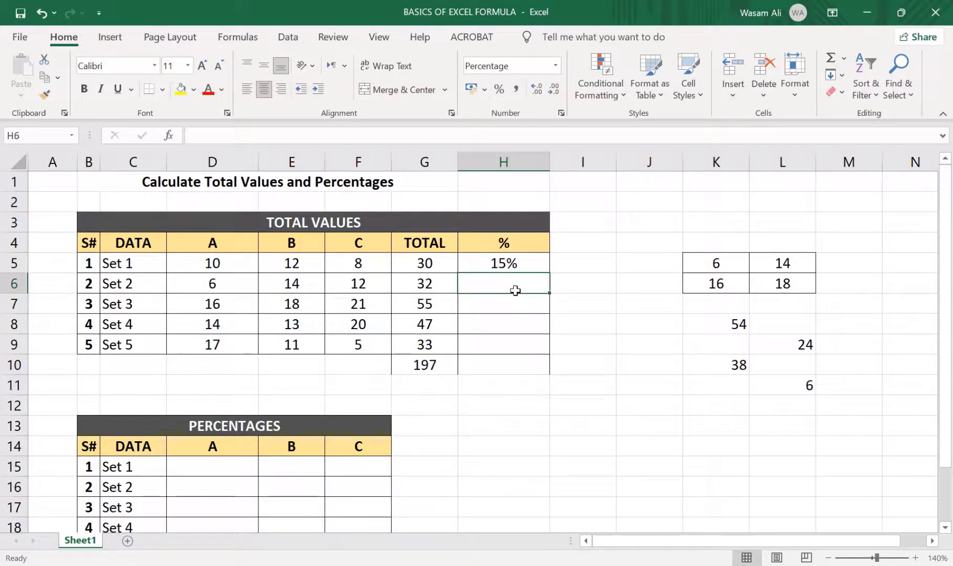
pyautogui.click(547, 266)
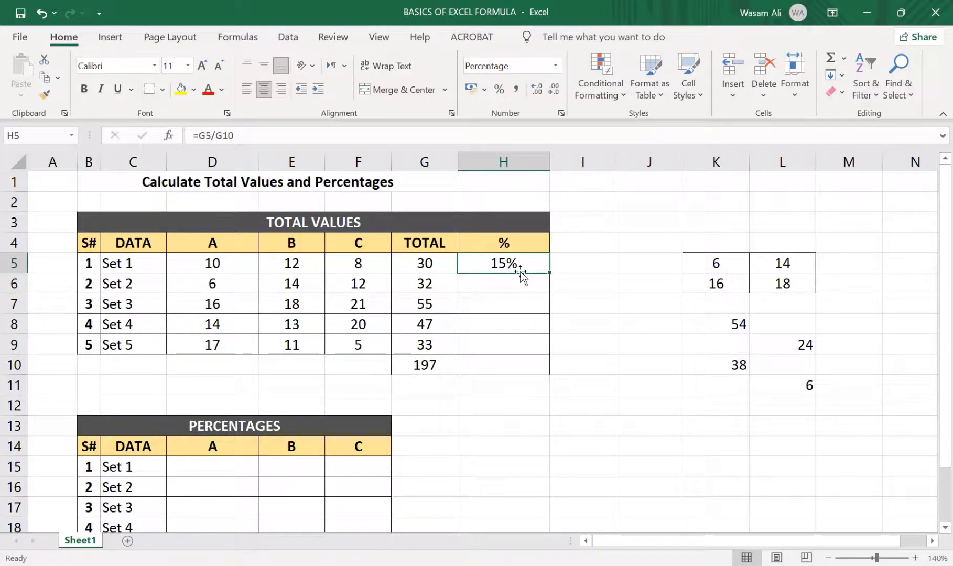
pyautogui.click(435, 265)
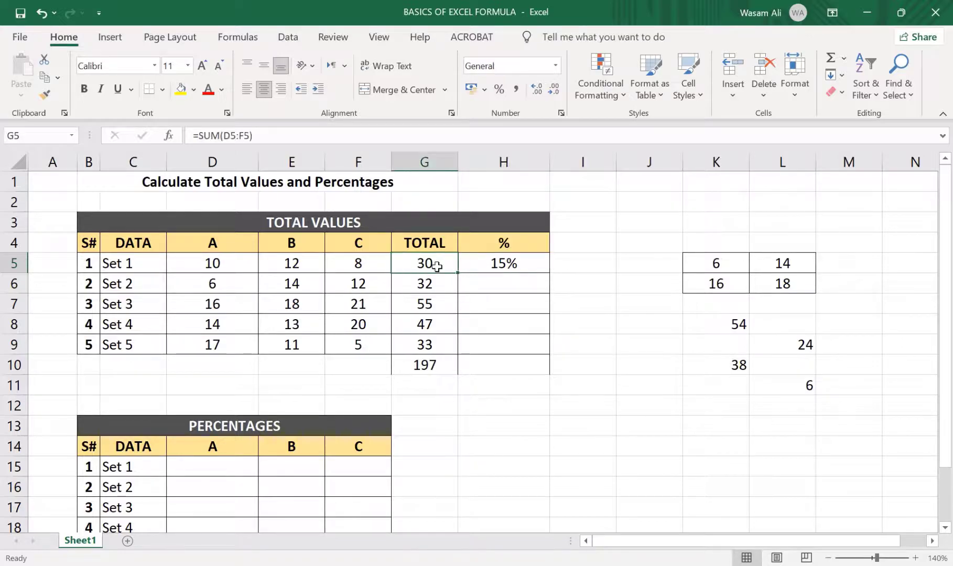
pyautogui.click(476, 267)
pyautogui.moveTo(549, 271); pyautogui.dragTo(550, 354)
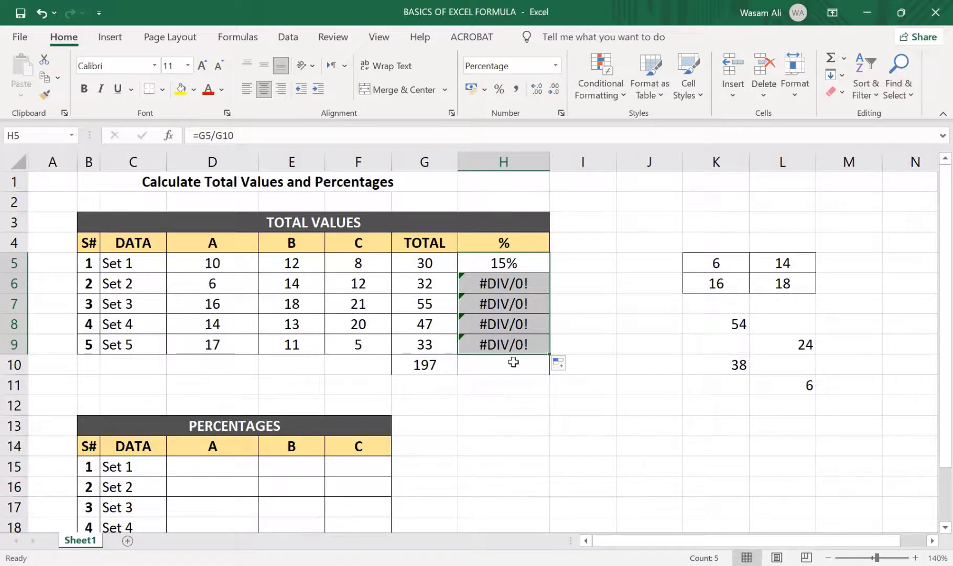
# Inspect the cell references of the filled % formulas in H5, H6, H7 and H9, and the grand total cell G10
pyautogui.click(532, 262)
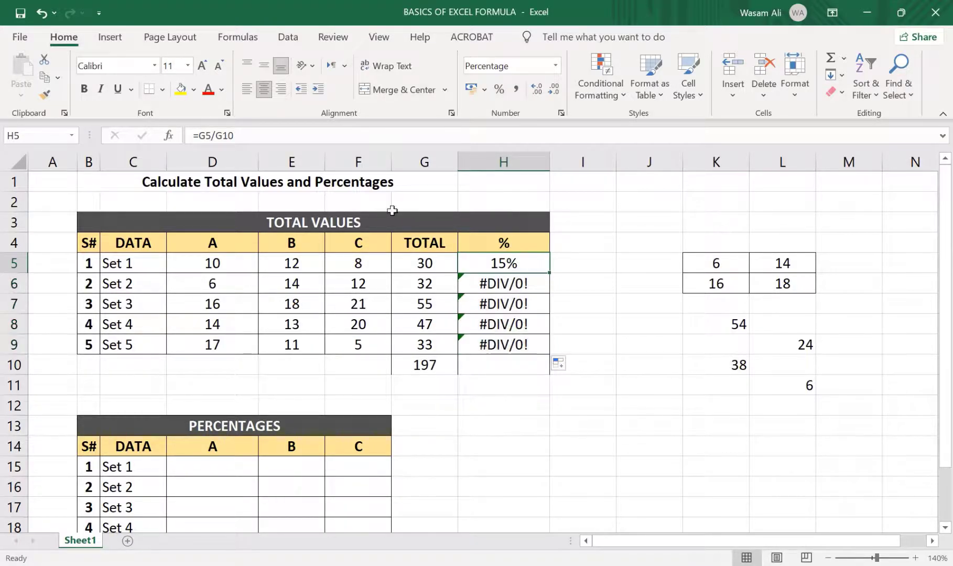
pyautogui.click(284, 135)
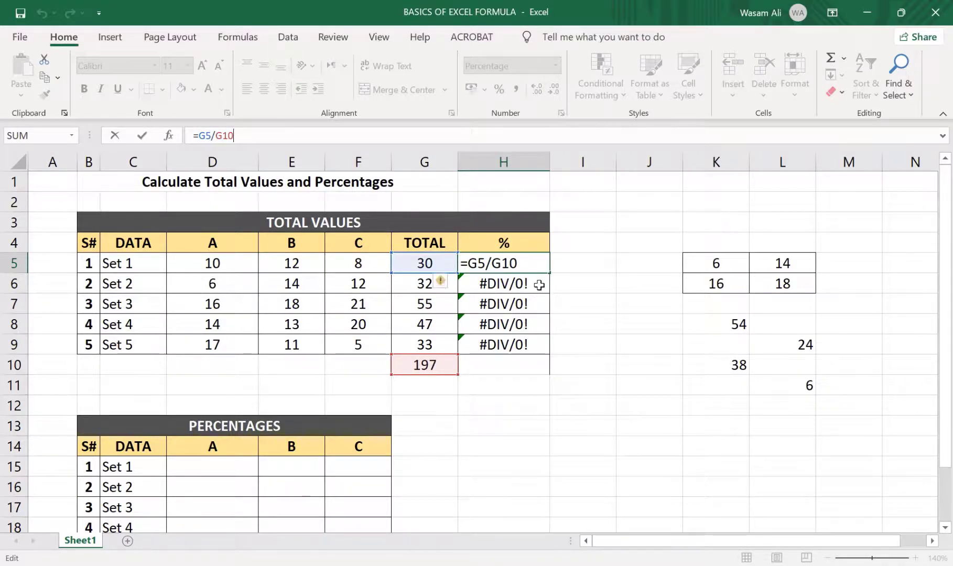
pyautogui.press('Return')
pyautogui.click(294, 135)
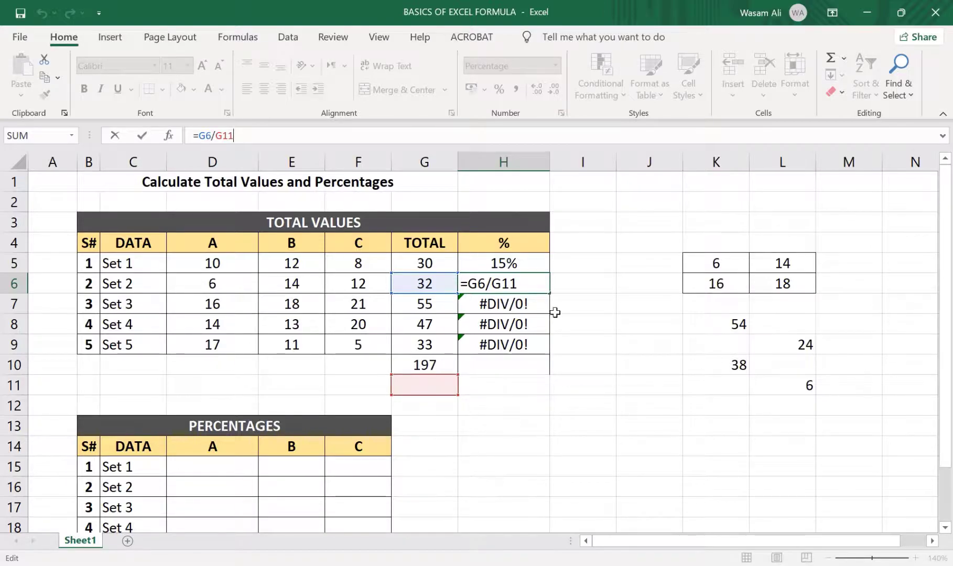
pyautogui.click(519, 300)
pyautogui.click(375, 138)
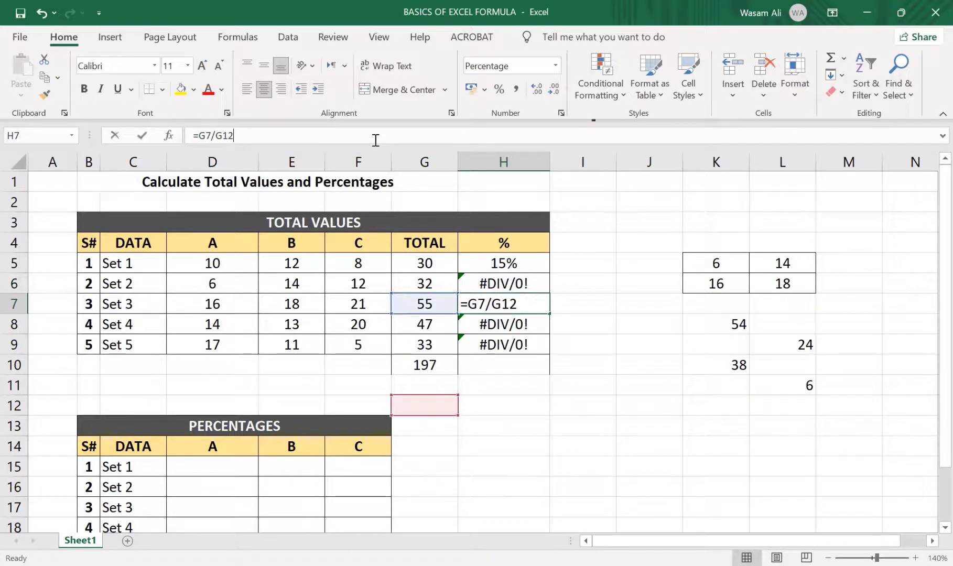
pyautogui.click(474, 343)
pyautogui.click(313, 133)
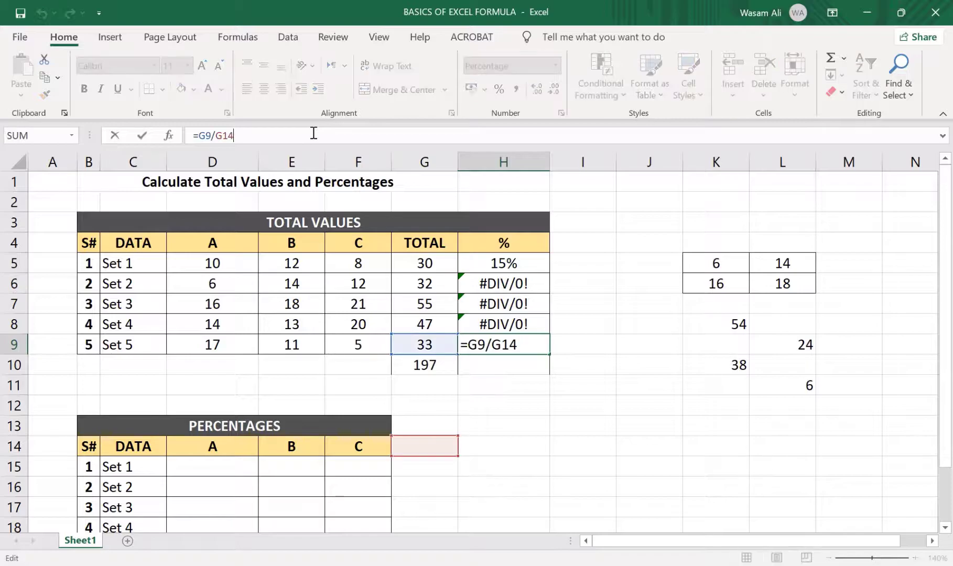
pyautogui.click(478, 371)
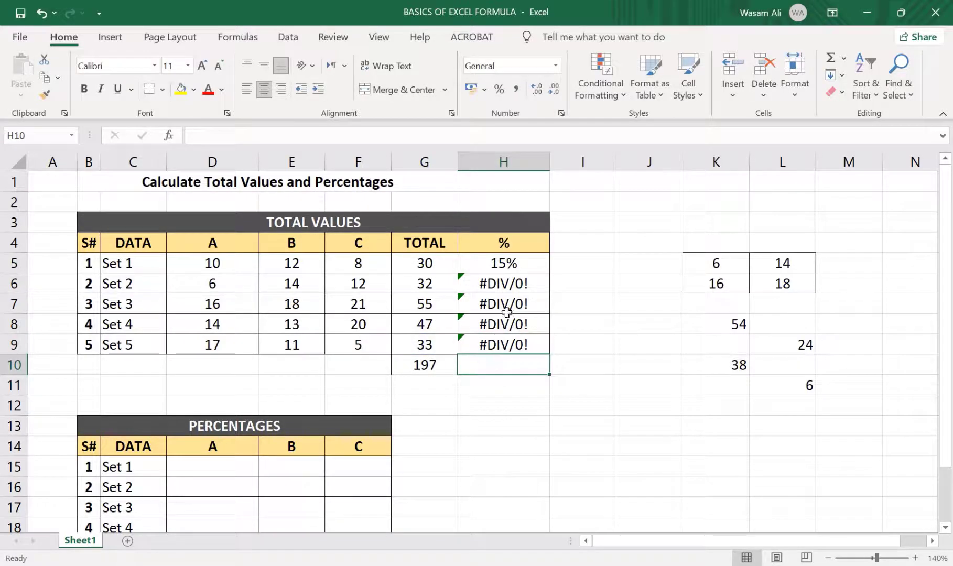
pyautogui.click(508, 262)
pyautogui.click(512, 287)
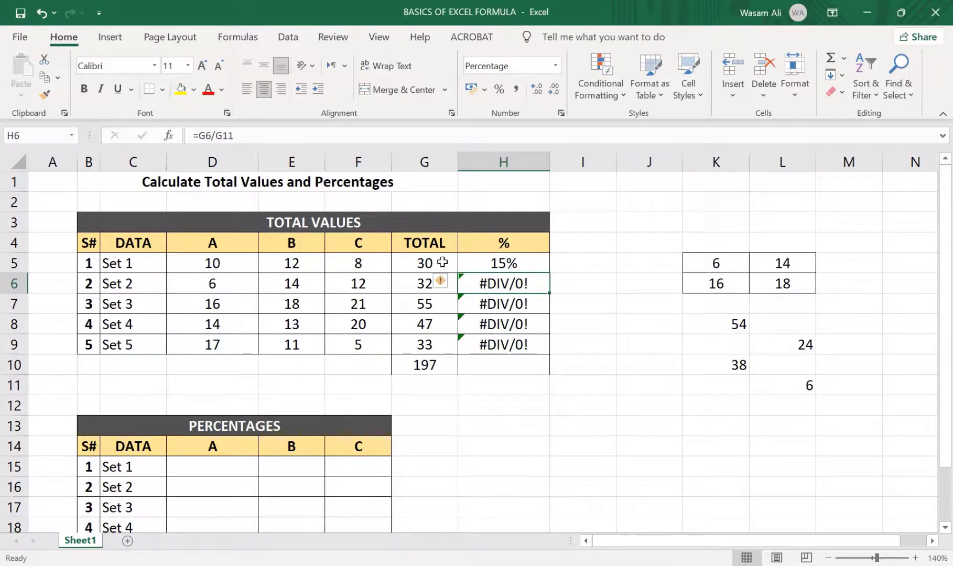
pyautogui.click(444, 361)
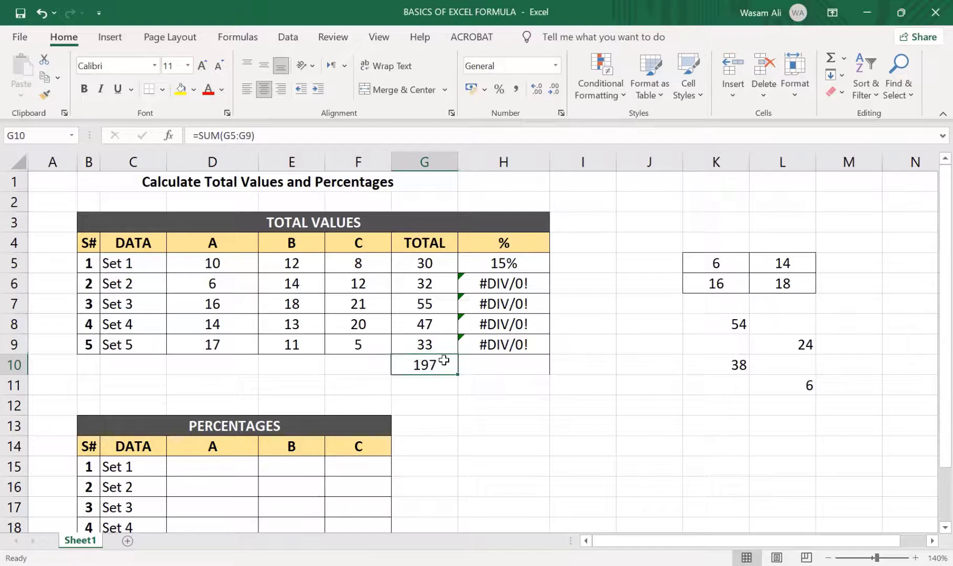
# Make the grand total reference absolute in H5 as =G5/$G$10 and fill the formula down to H9
pyautogui.click(513, 264)
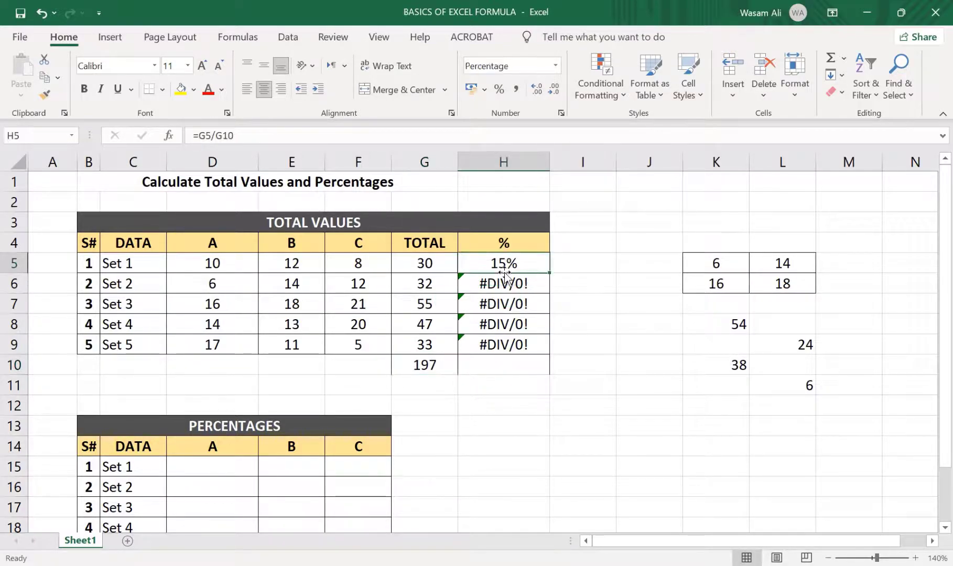
pyautogui.click(234, 134)
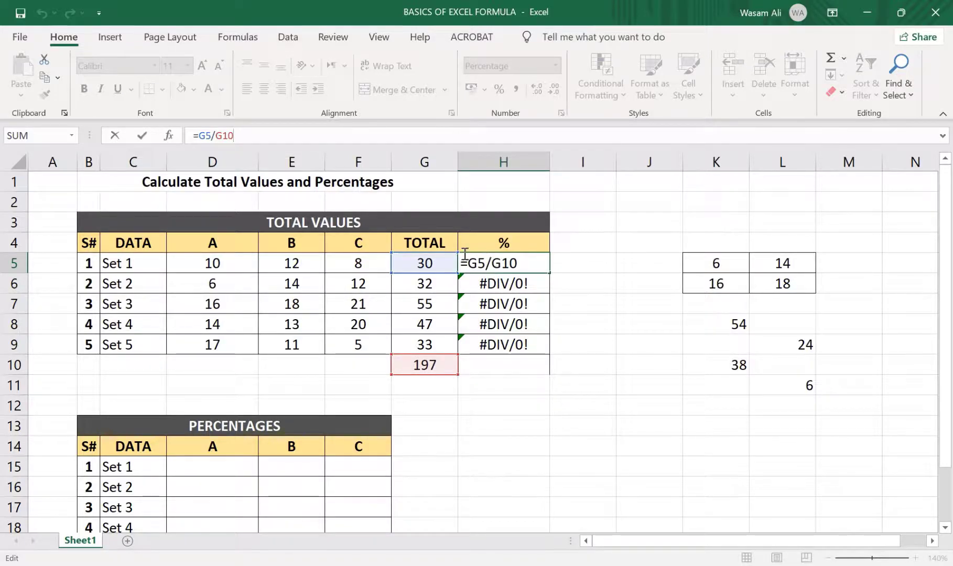
pyautogui.click(198, 135)
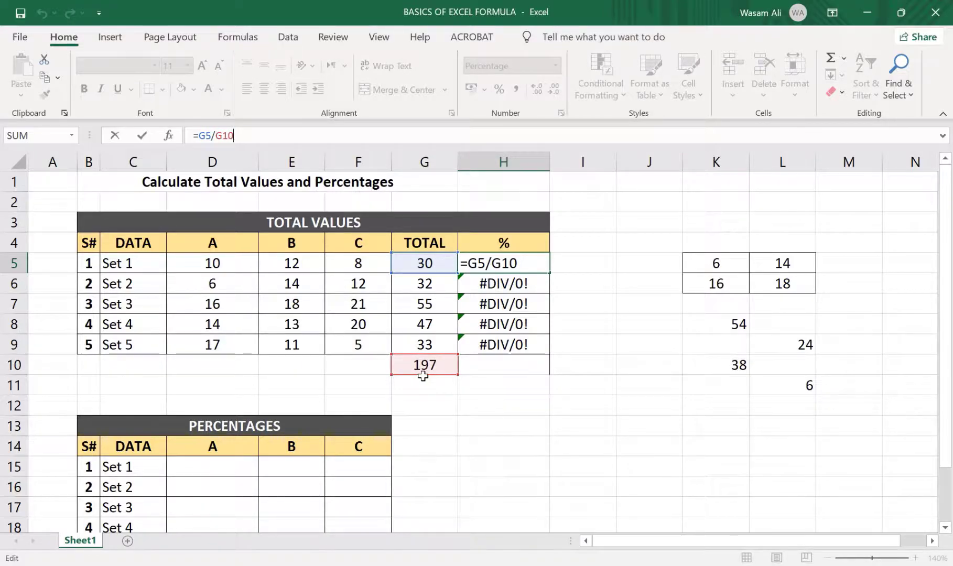
pyautogui.doubleClick(229, 135)
pyautogui.press('F4')
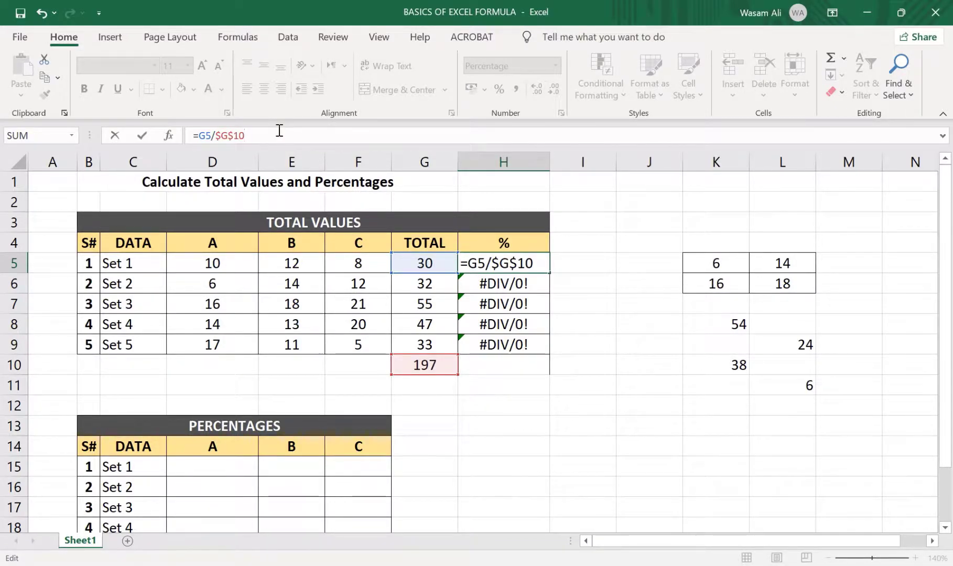
pyautogui.press('Return')
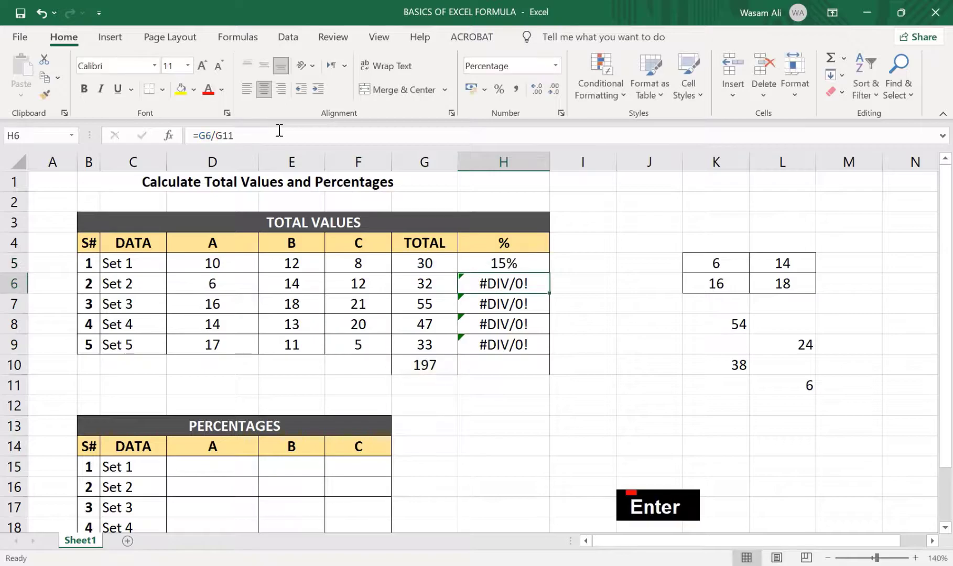
pyautogui.click(528, 270)
pyautogui.moveTo(549, 273); pyautogui.dragTo(550, 347)
# Check the references of the refilled % formulas in H6 to H9 and compare the percentages with the set totals in column G
pyautogui.click(504, 286)
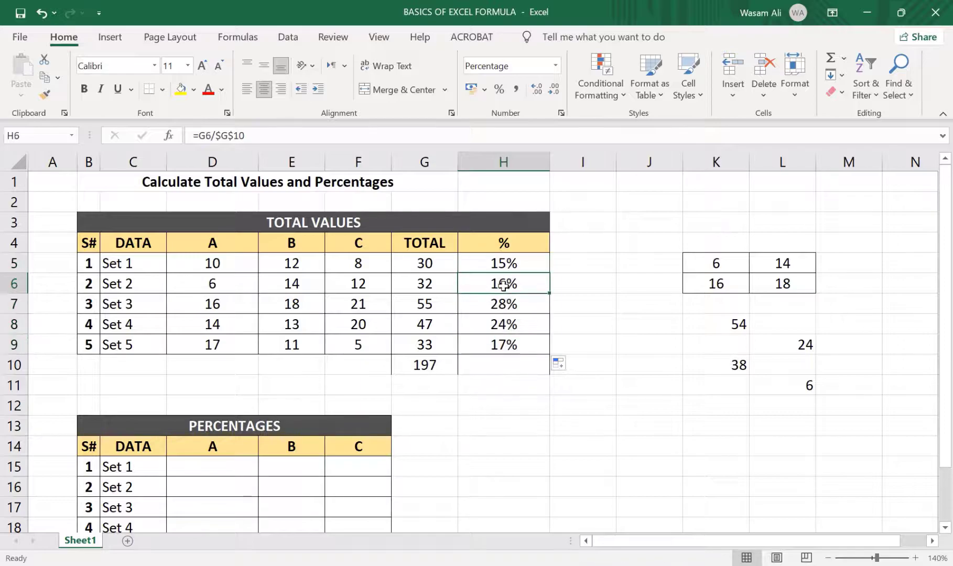
pyautogui.click(291, 137)
pyautogui.click(501, 301)
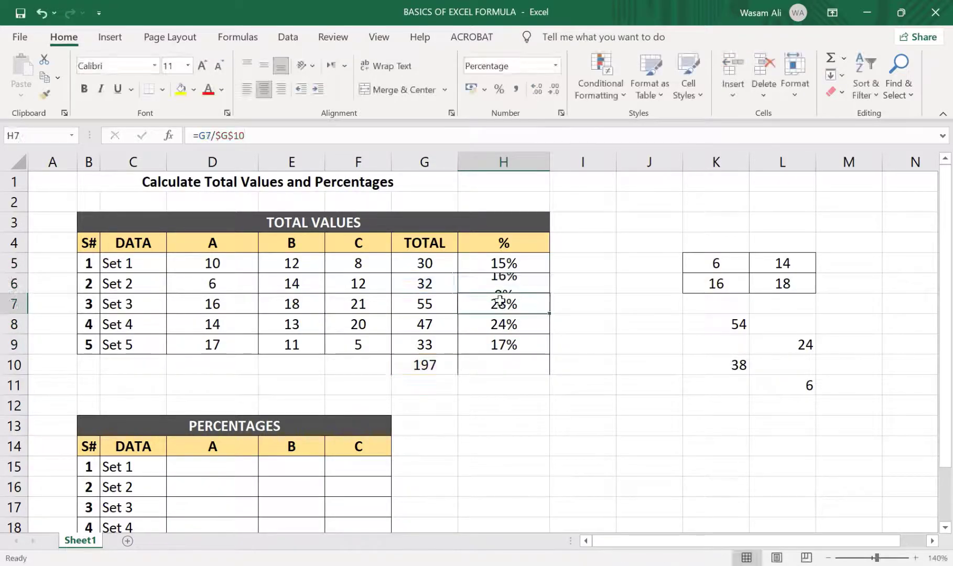
pyautogui.click(257, 136)
pyautogui.press('Return')
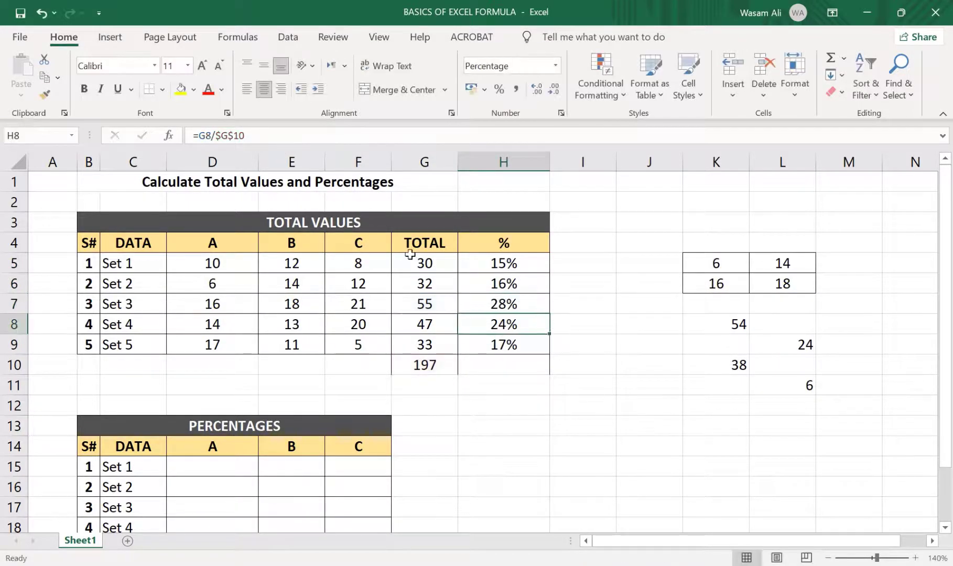
pyautogui.click(268, 134)
pyautogui.click(541, 346)
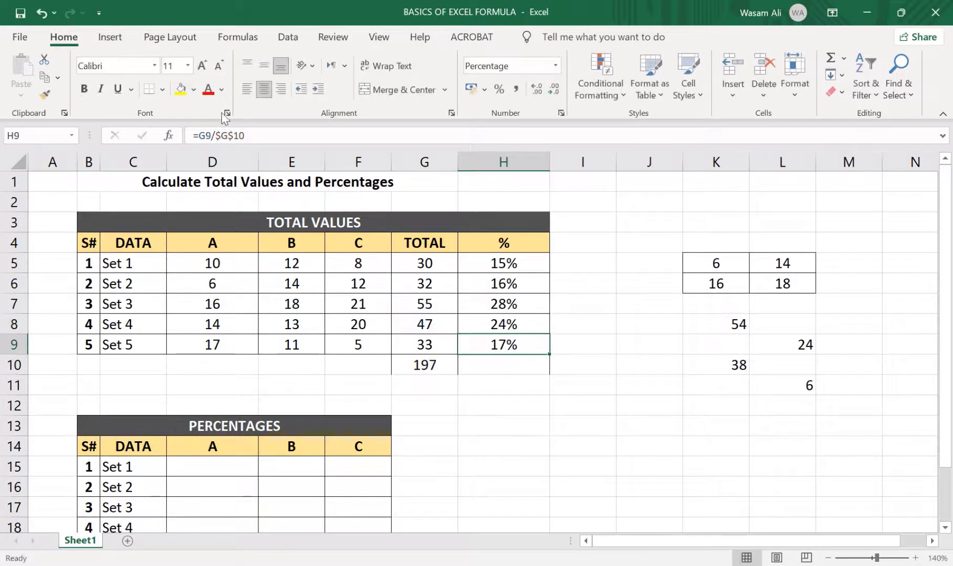
pyautogui.click(255, 136)
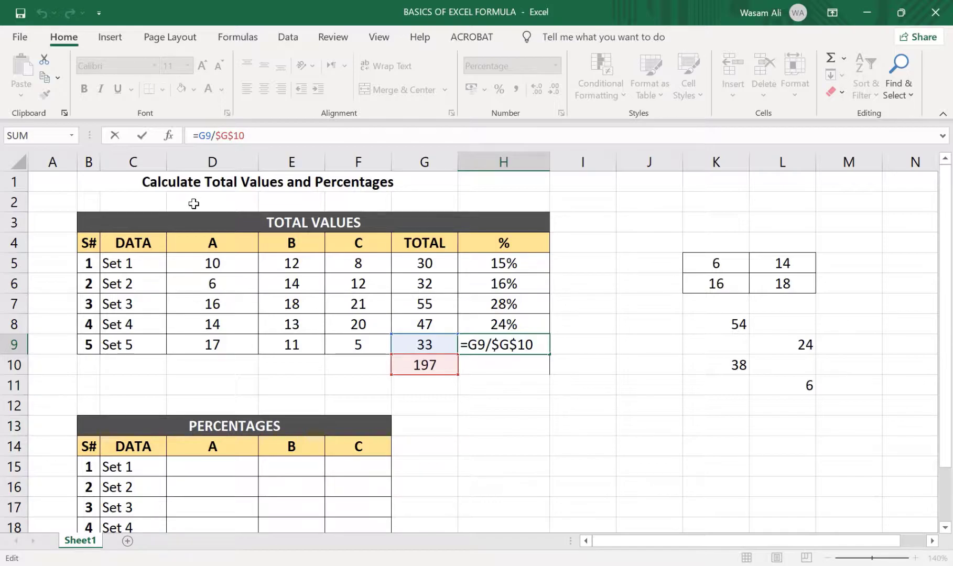
pyautogui.click(507, 323)
pyautogui.click(437, 325)
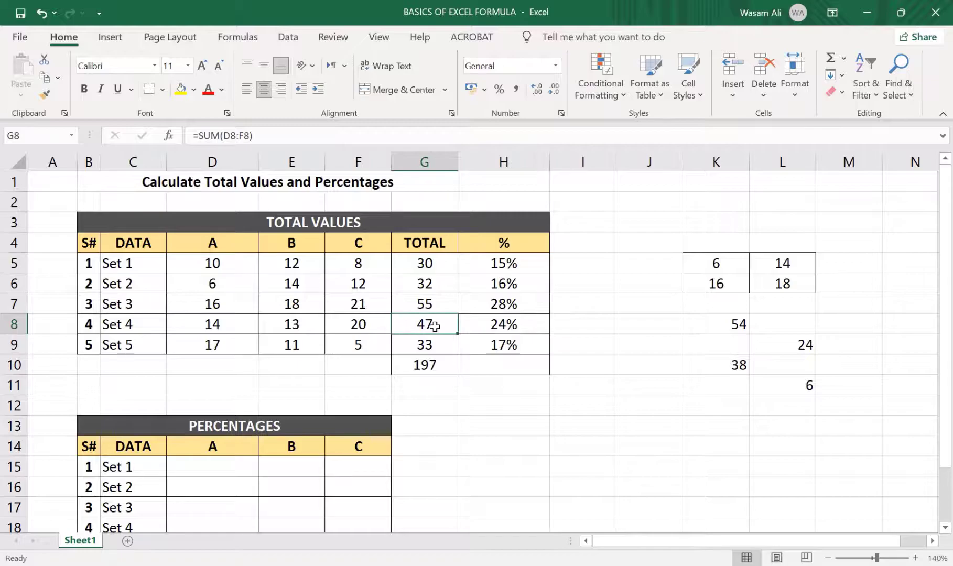
pyautogui.click(500, 283)
pyautogui.click(438, 282)
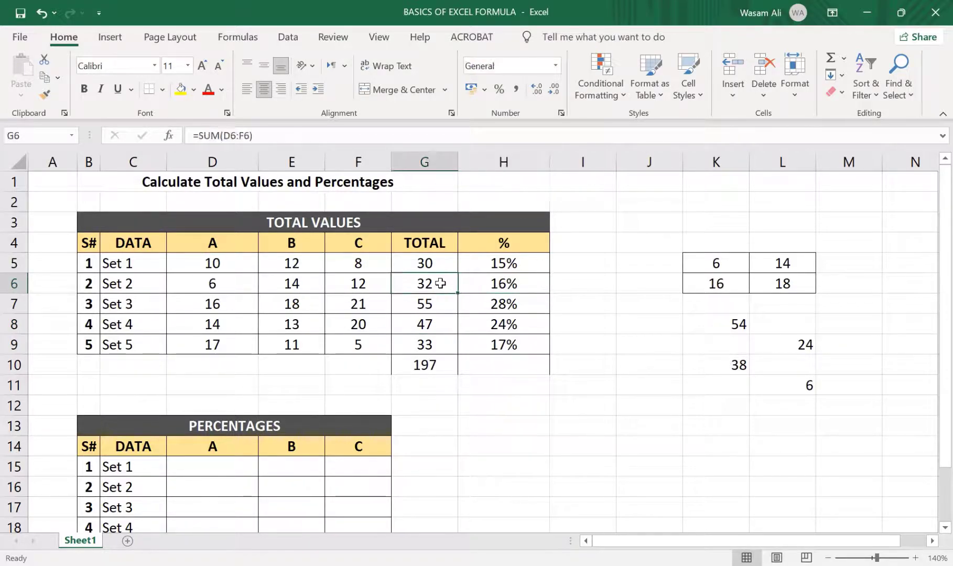
pyautogui.click(480, 303)
pyautogui.click(525, 366)
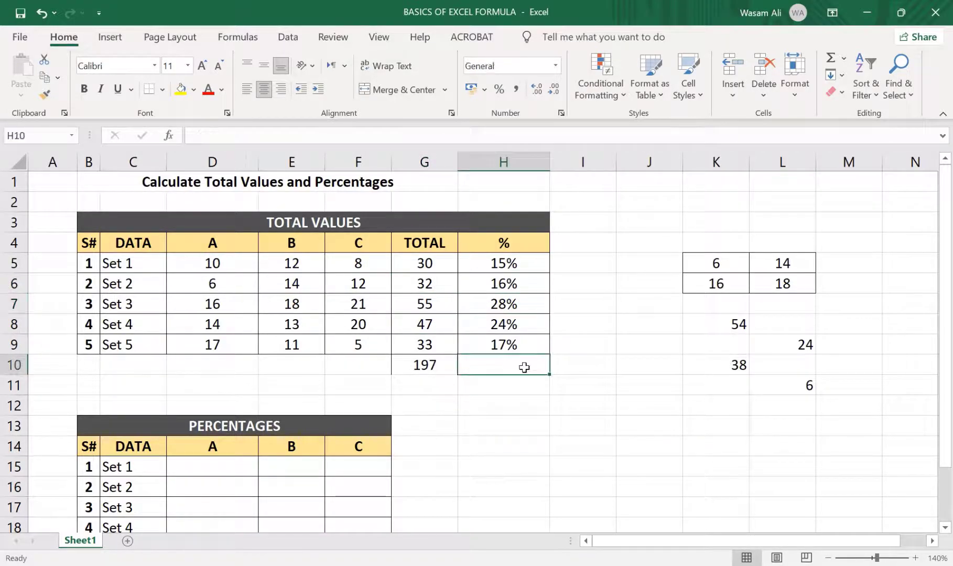
# Review Set 1's A, B and C values in D5 to F5 and its total in G5 as inputs for the PERCENTAGES table
pyautogui.scroll(-1, 280, 431)
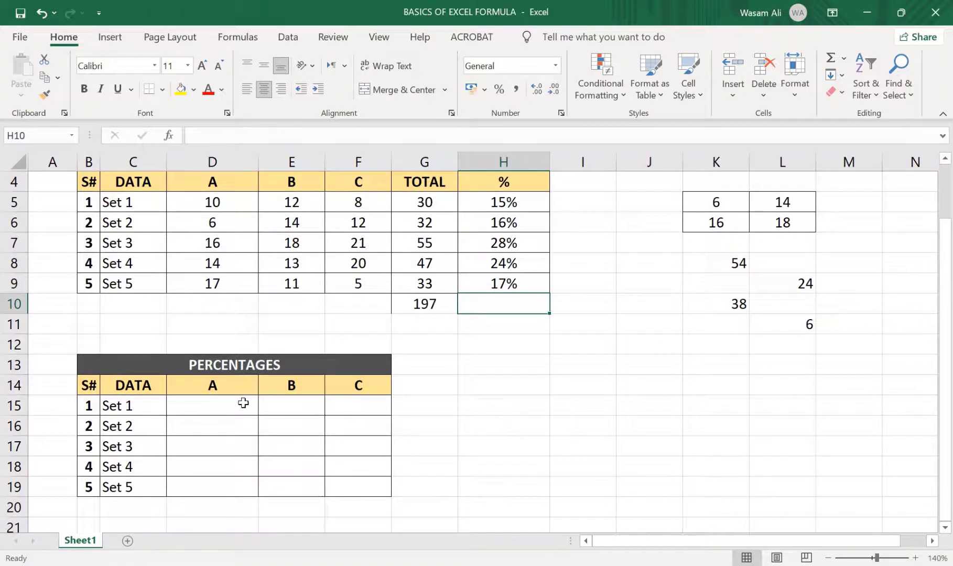
pyautogui.click(243, 403)
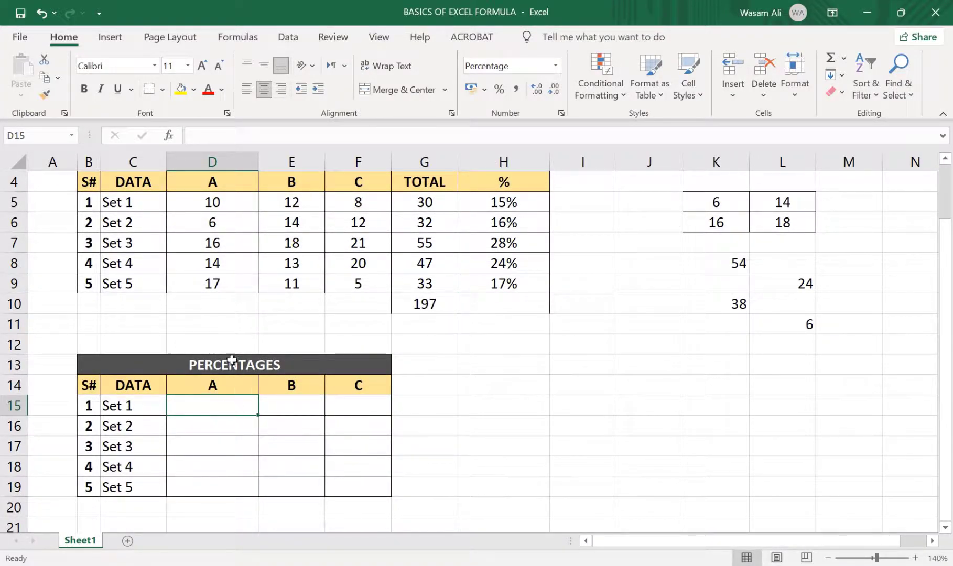
pyautogui.click(231, 202)
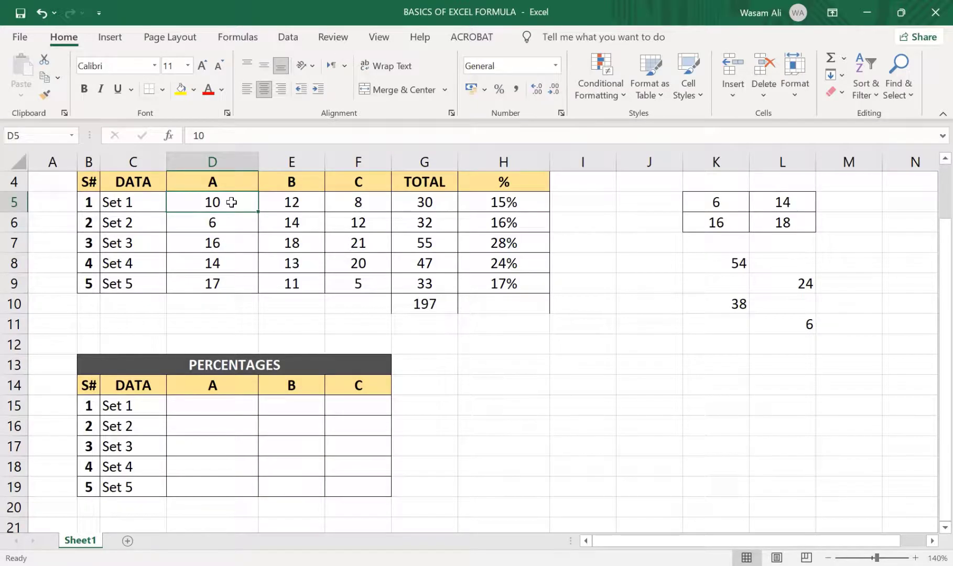
pyautogui.click(413, 199)
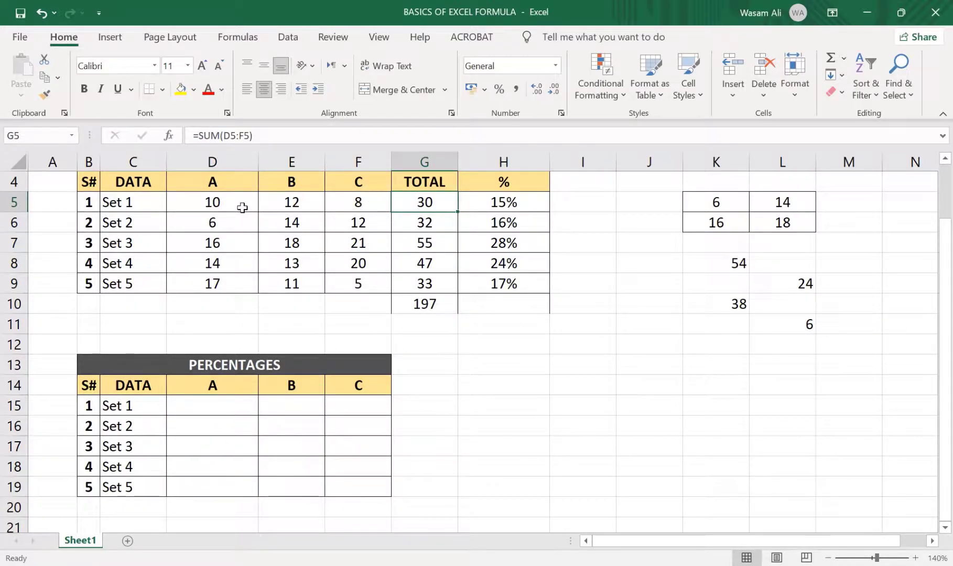
pyautogui.click(217, 197)
pyautogui.click(273, 206)
pyautogui.click(371, 204)
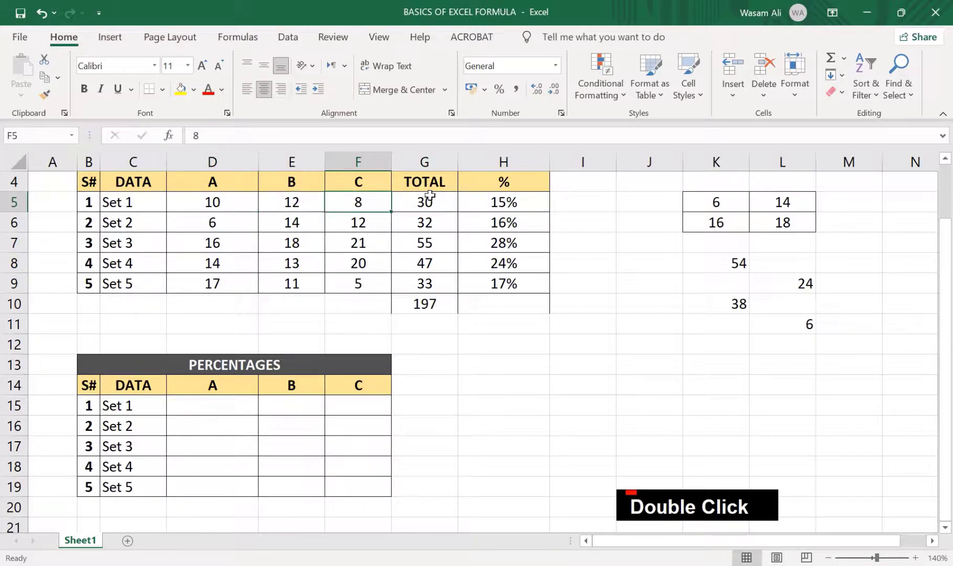
pyautogui.click(430, 195)
# Enter the formula =D5/$G$5 in D15 to calculate value A's share of Set 1's total
pyautogui.click(250, 409)
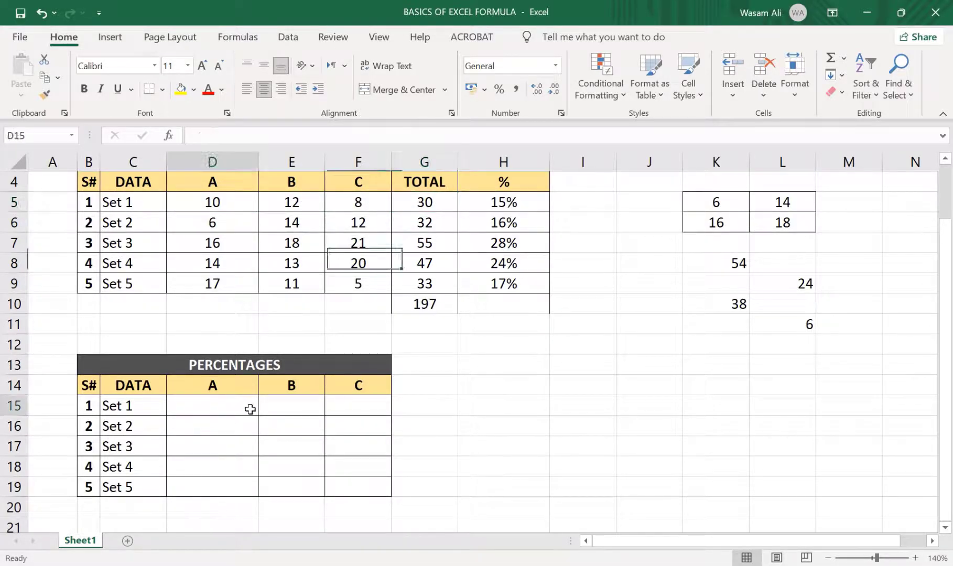
pyautogui.write('=')
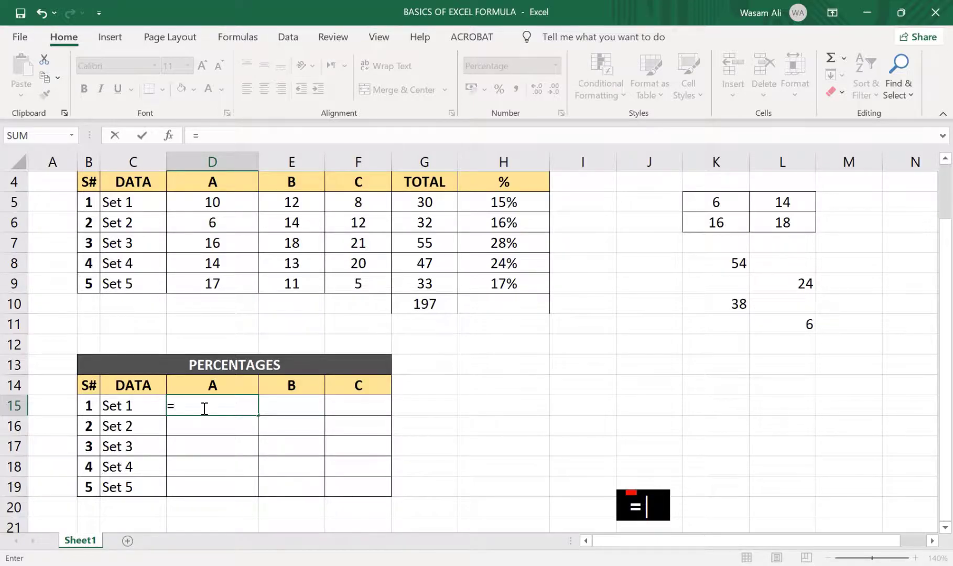
pyautogui.click(233, 201)
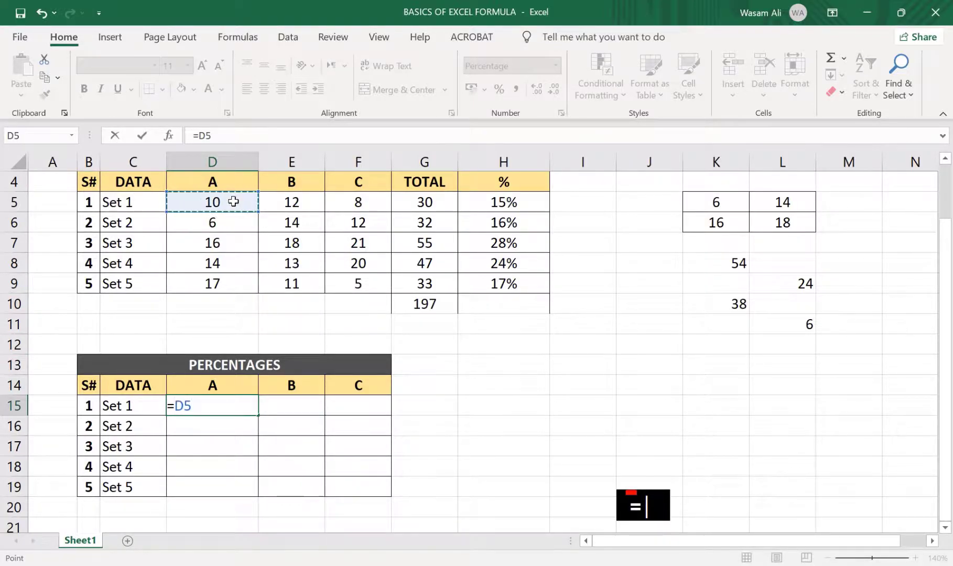
pyautogui.write('/')
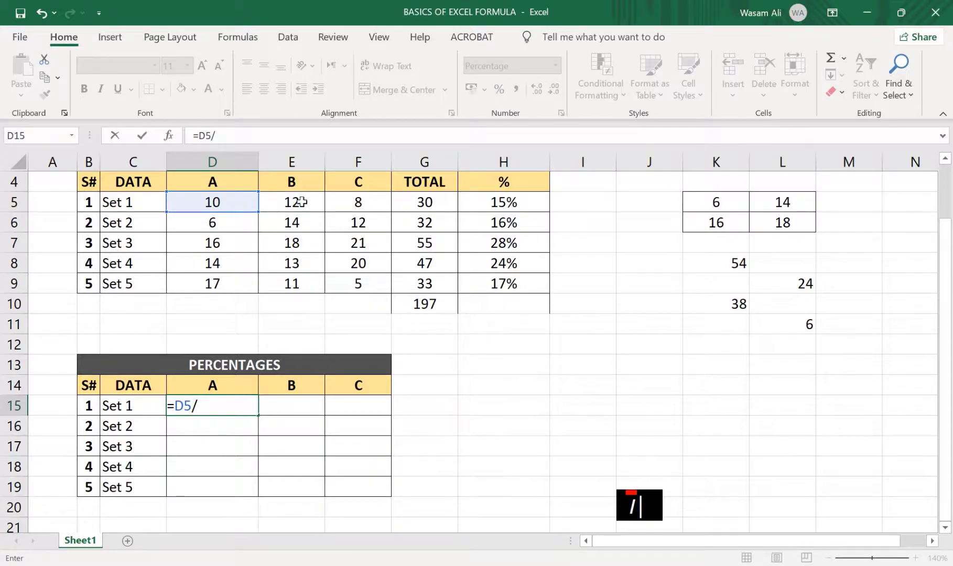
pyautogui.click(436, 205)
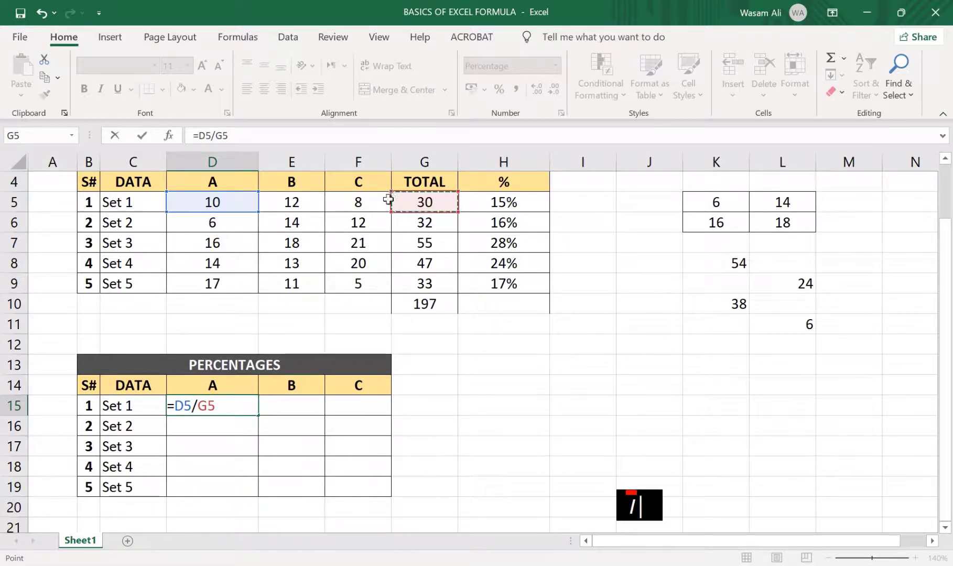
pyautogui.click(243, 138)
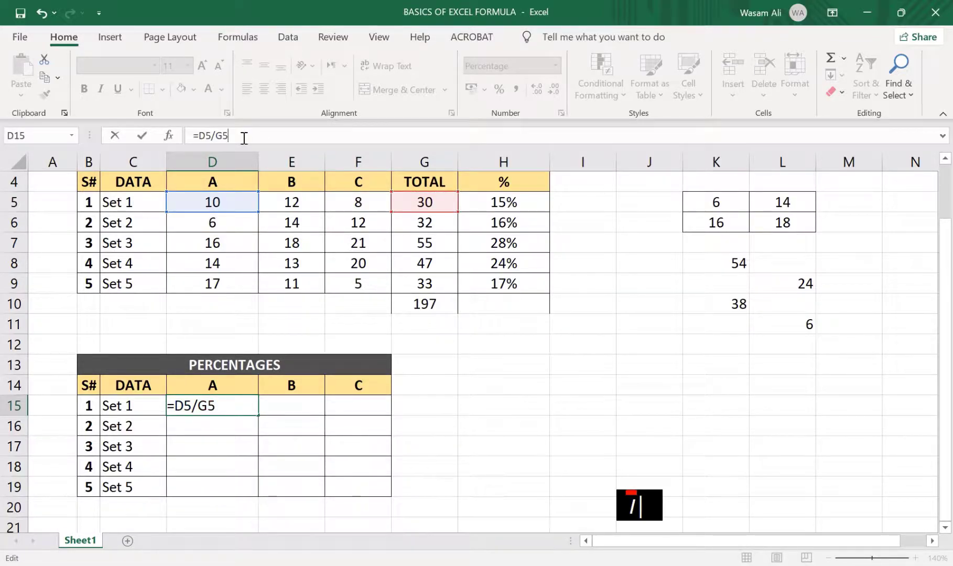
pyautogui.press('F4')
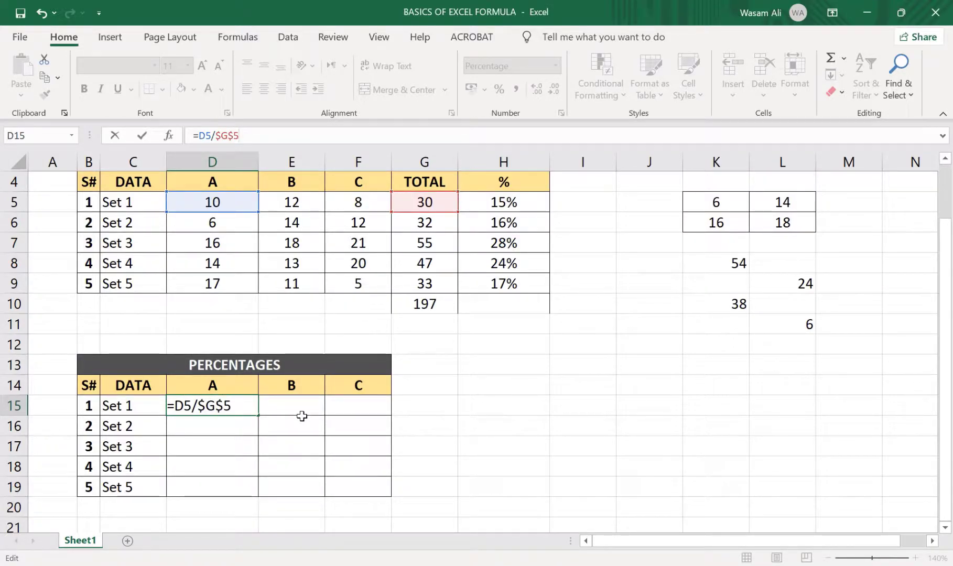
pyautogui.press('Return')
# Inspect the references of the D15 formula and fill it across to F15 for Set 1's B and C percentages
pyautogui.click(231, 408)
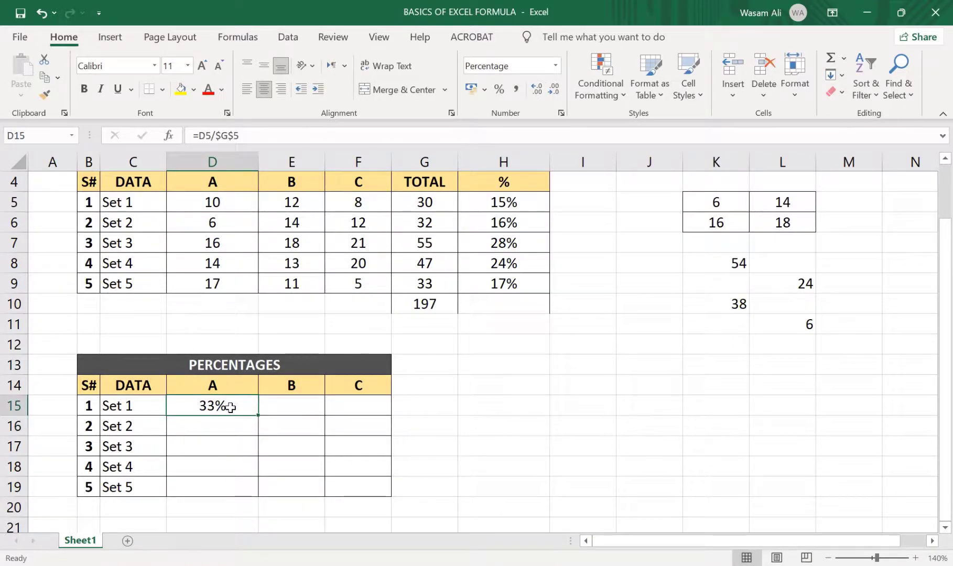
pyautogui.click(273, 136)
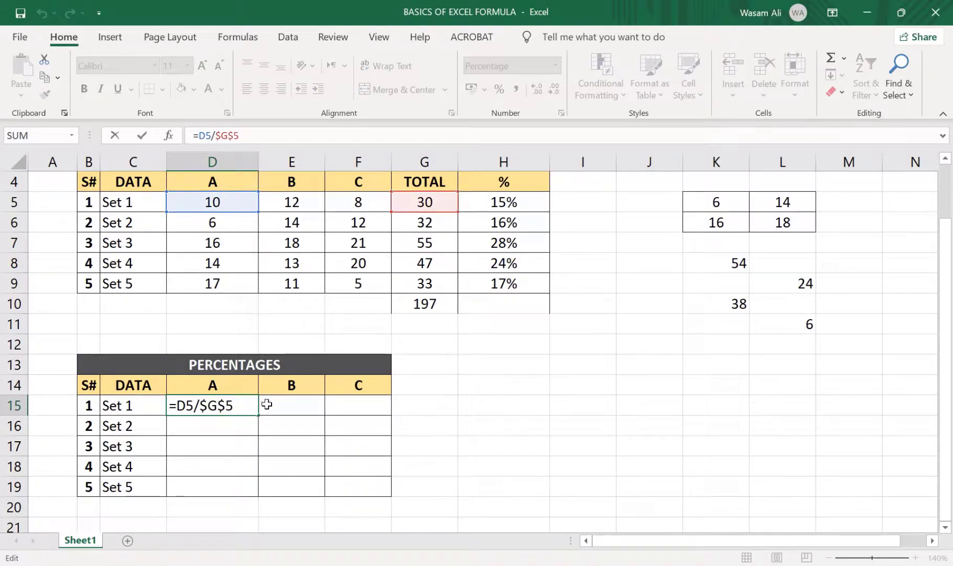
pyautogui.press('Escape')
pyautogui.moveTo(258, 416); pyautogui.dragTo(402, 435)
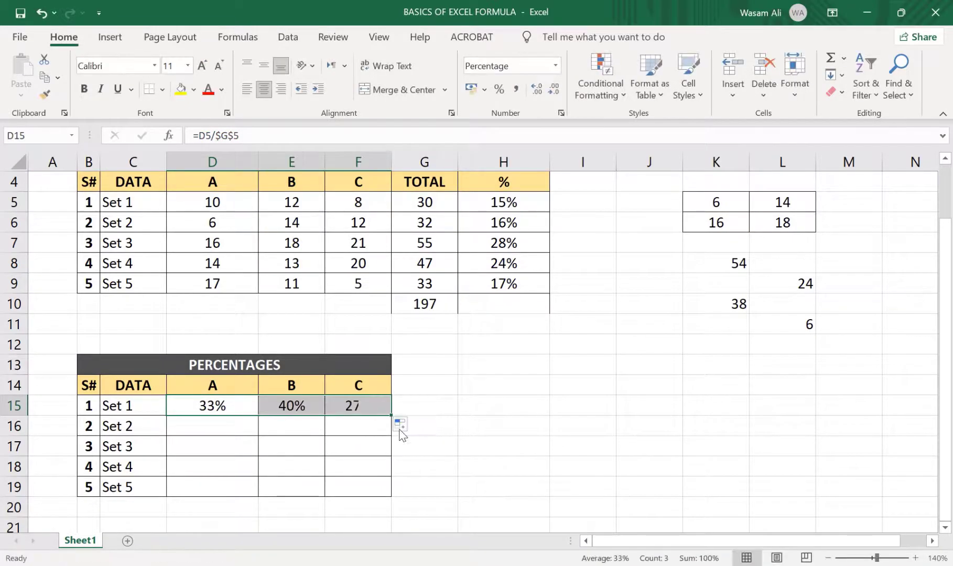
# Inspect the references of the filled formulas in E15 and F15 for Set 1's B and C percentages
pyautogui.click(287, 429)
pyautogui.click(287, 409)
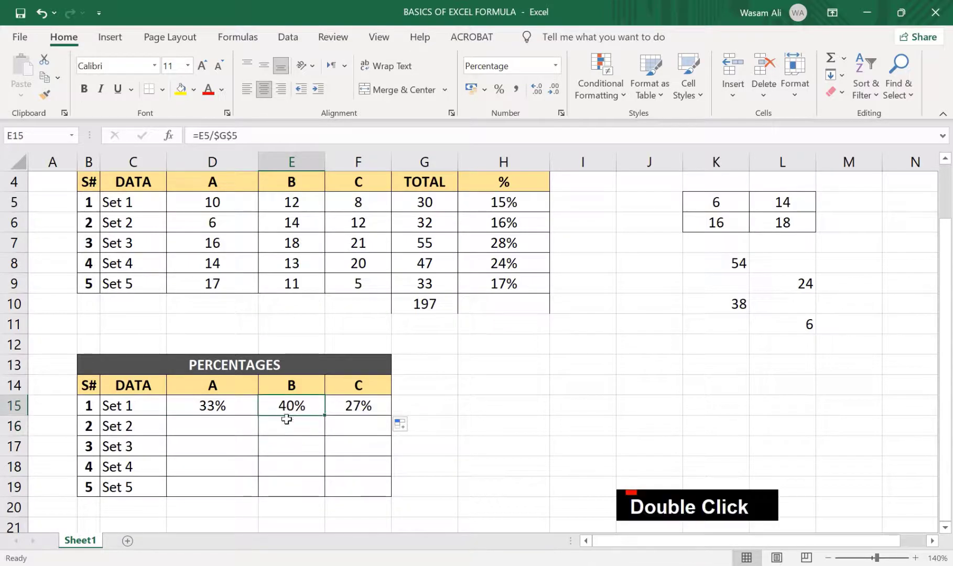
pyautogui.click(287, 429)
pyautogui.click(279, 400)
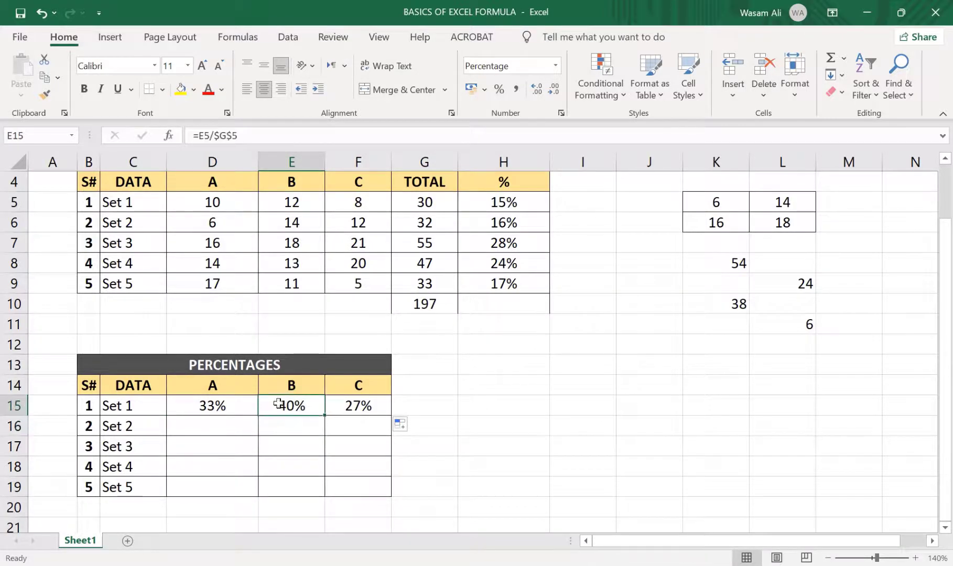
pyautogui.click(251, 135)
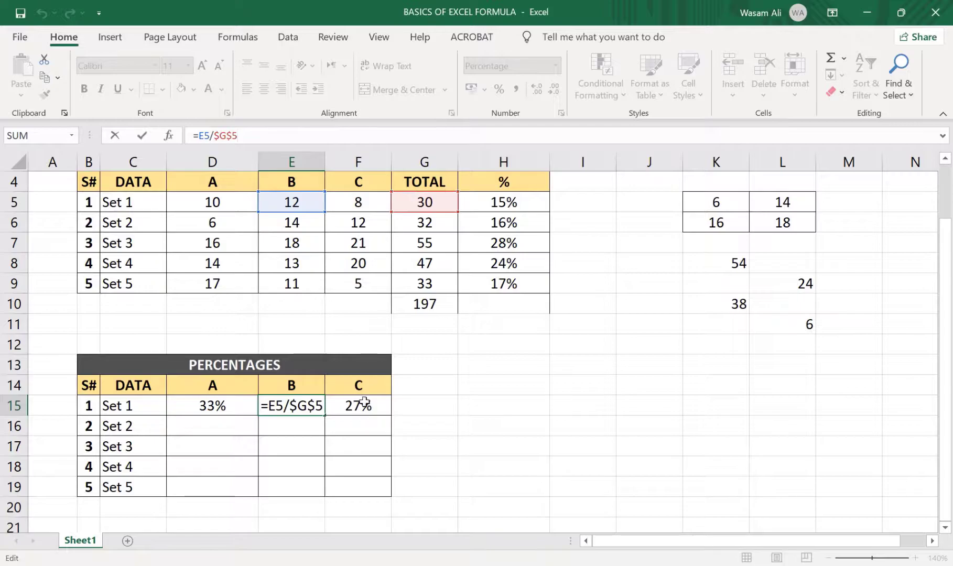
pyautogui.click(364, 404)
pyautogui.click(241, 132)
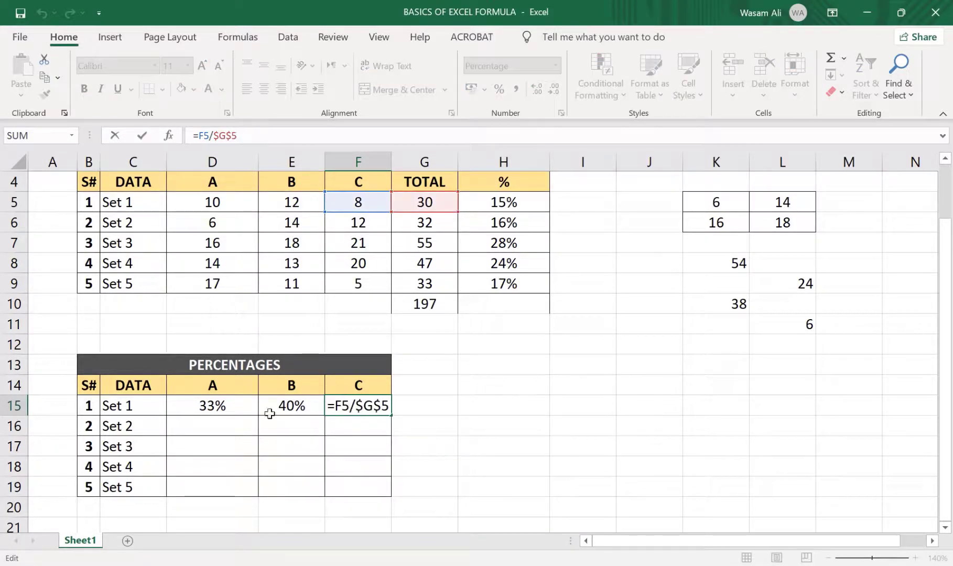
pyautogui.click(261, 443)
# Fill the D15 formula with its fully absolute $G$5 reference down to D19 and inspect the references in D16
pyautogui.click(242, 411)
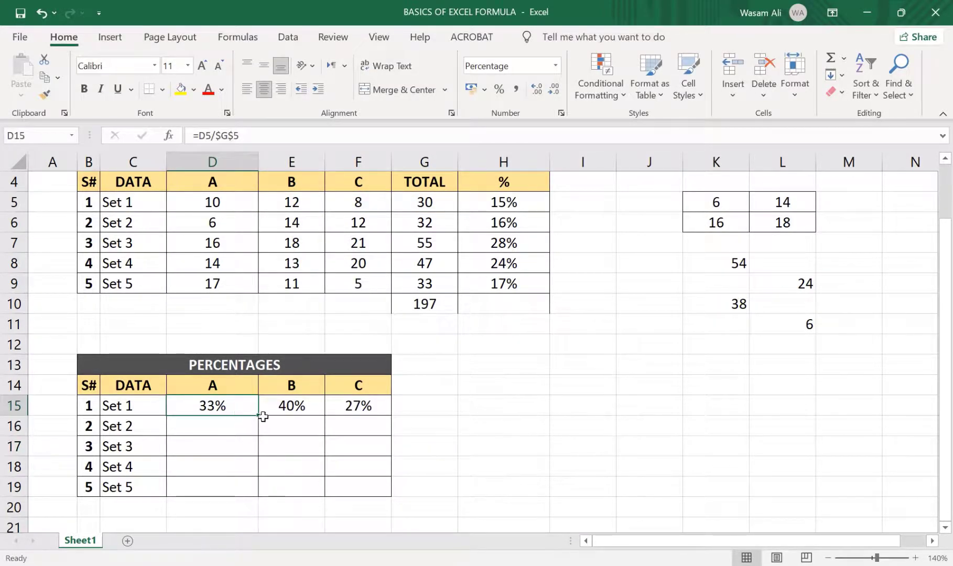
pyautogui.moveTo(259, 415); pyautogui.dragTo(258, 496)
pyautogui.click(270, 438)
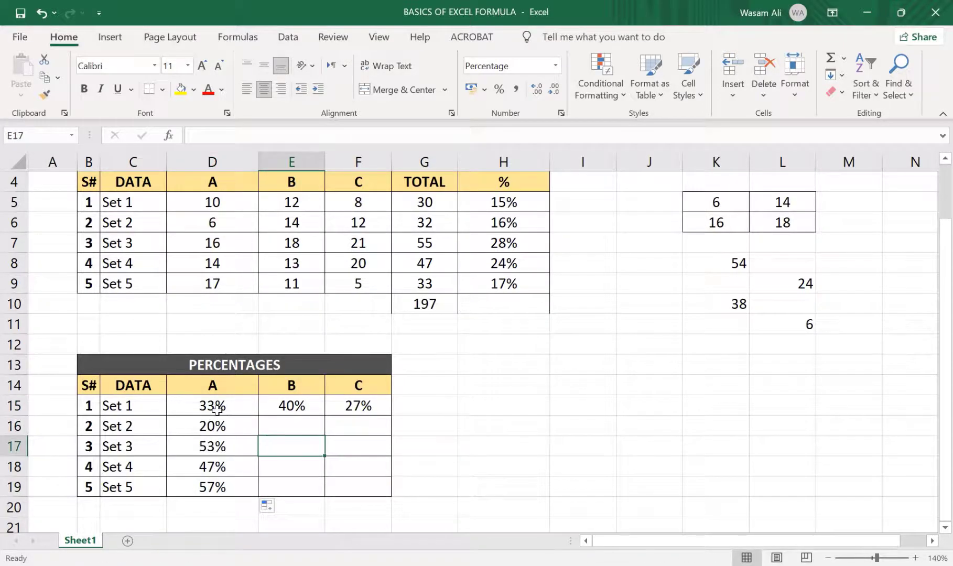
pyautogui.click(222, 427)
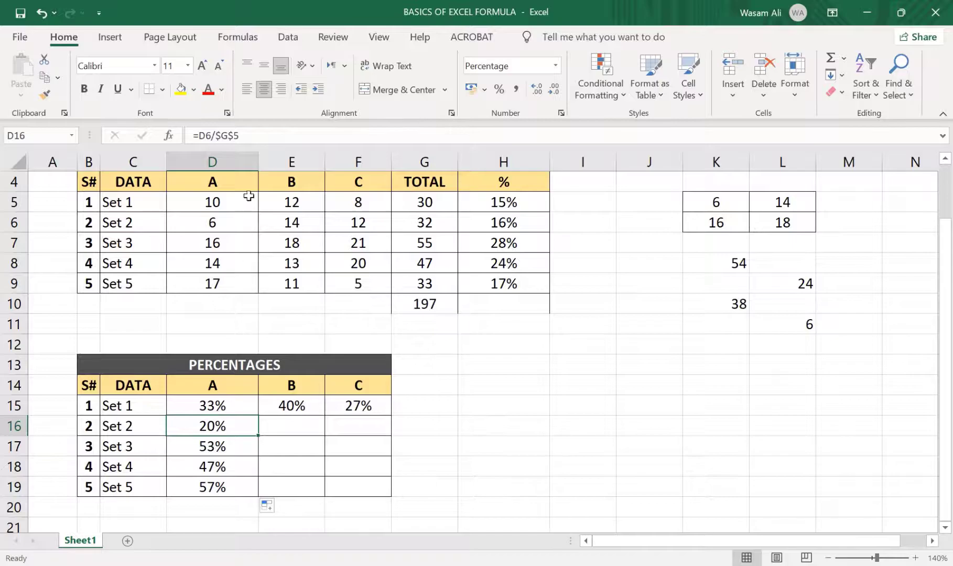
pyautogui.click(266, 137)
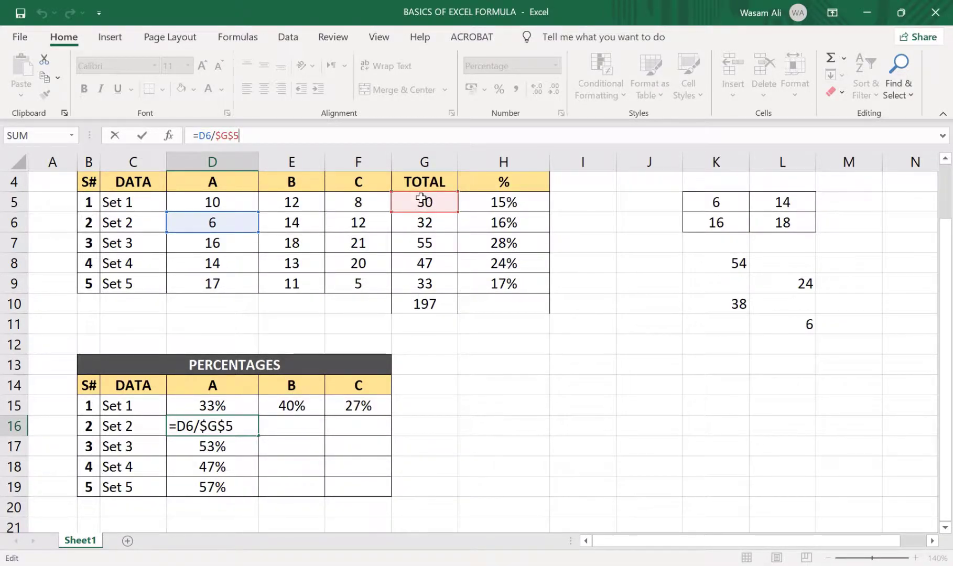
# Compare the cell references of Set 1's formulas in D15 and E15
pyautogui.click(280, 412)
pyautogui.click(264, 141)
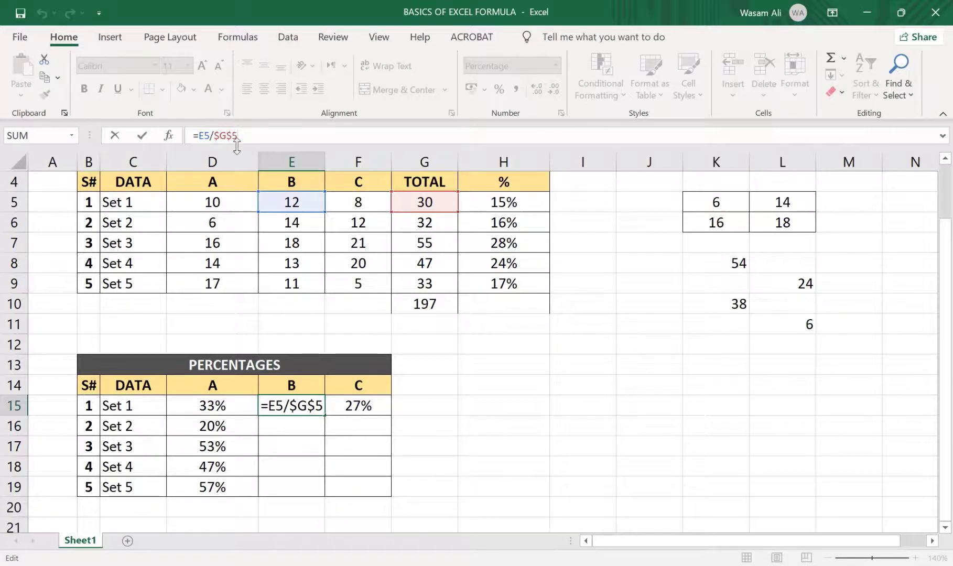
pyautogui.click(231, 406)
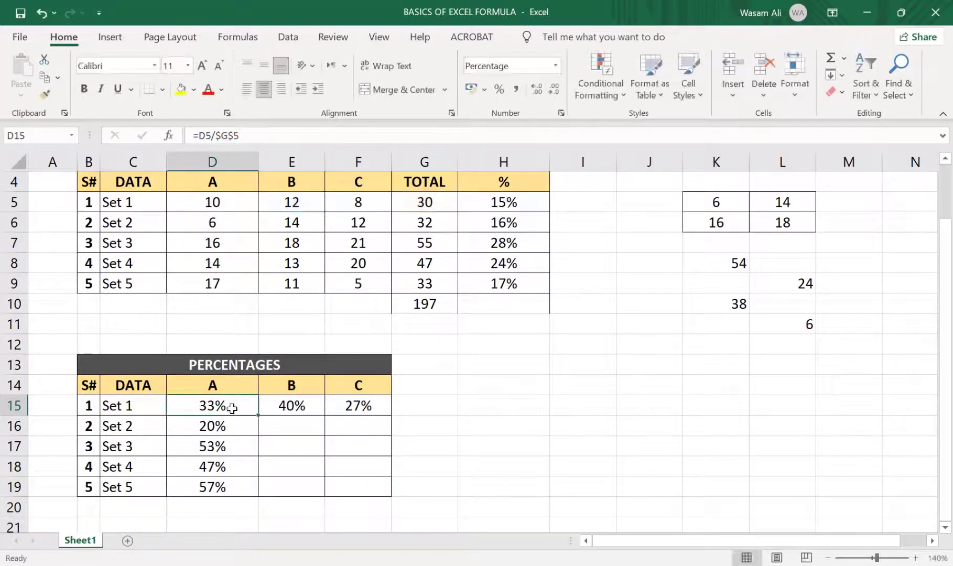
pyautogui.click(258, 136)
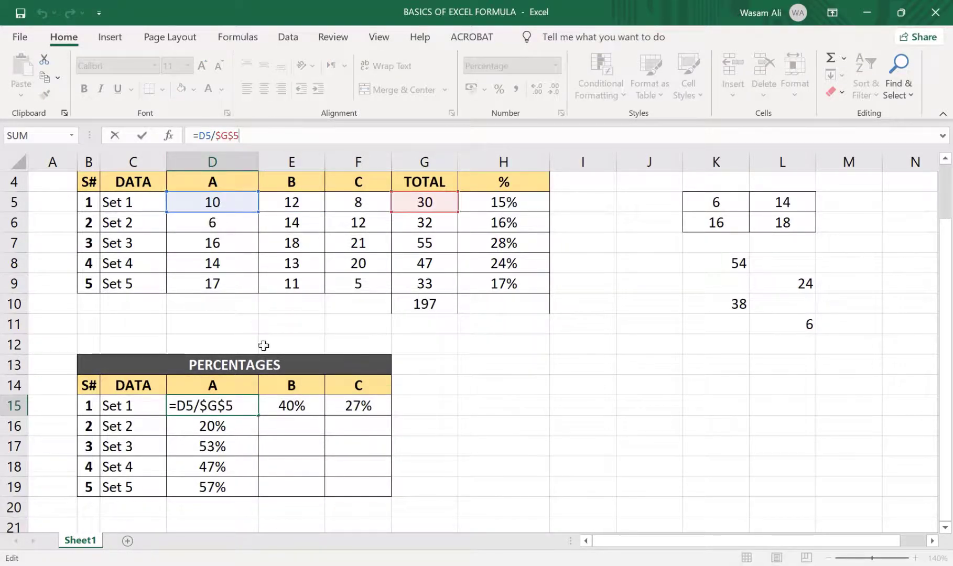
pyautogui.click(288, 407)
pyautogui.click(266, 138)
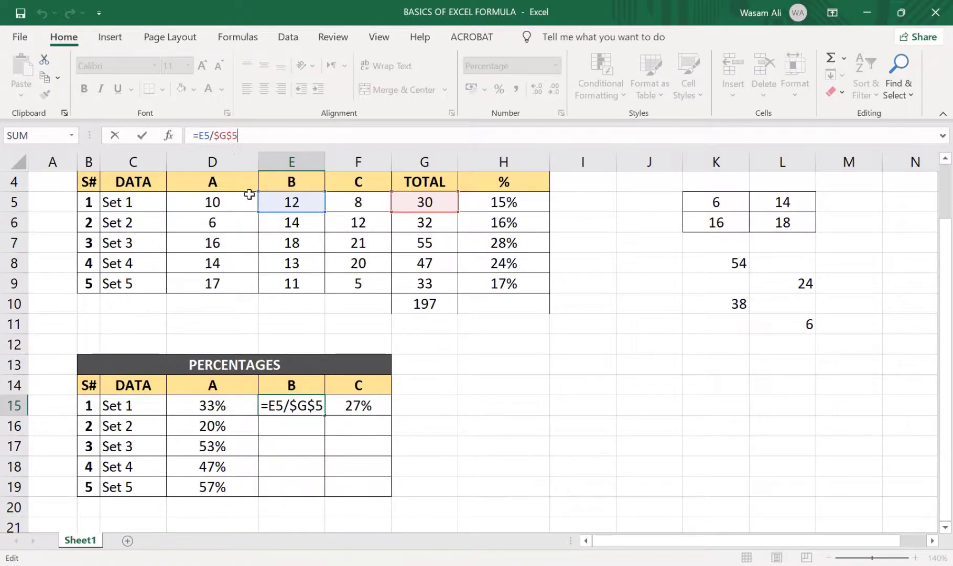
pyautogui.press('Return')
# Compare the references of the D15 formula with those of the Set 2 formula in D16
pyautogui.click(241, 430)
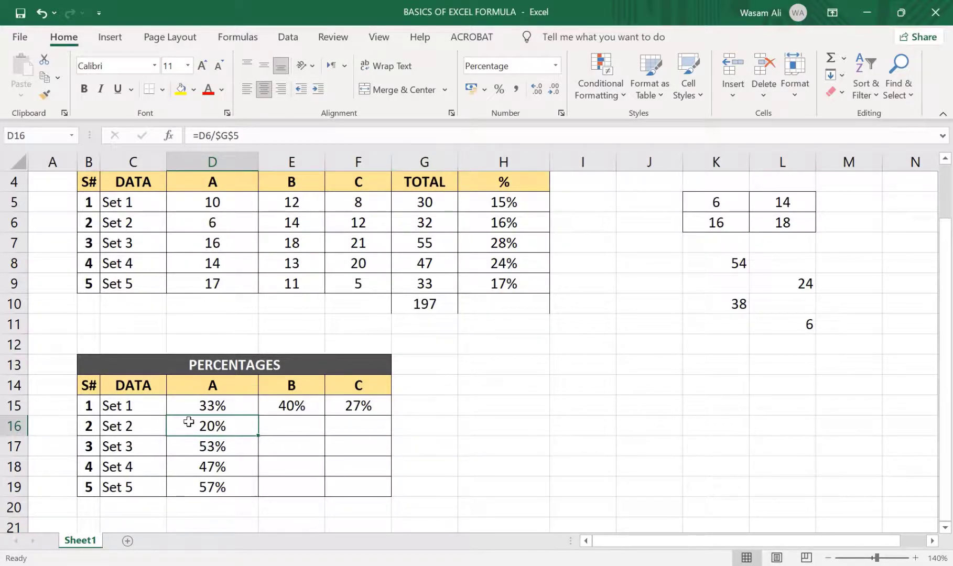
pyautogui.click(221, 406)
pyautogui.doubleClick(253, 133)
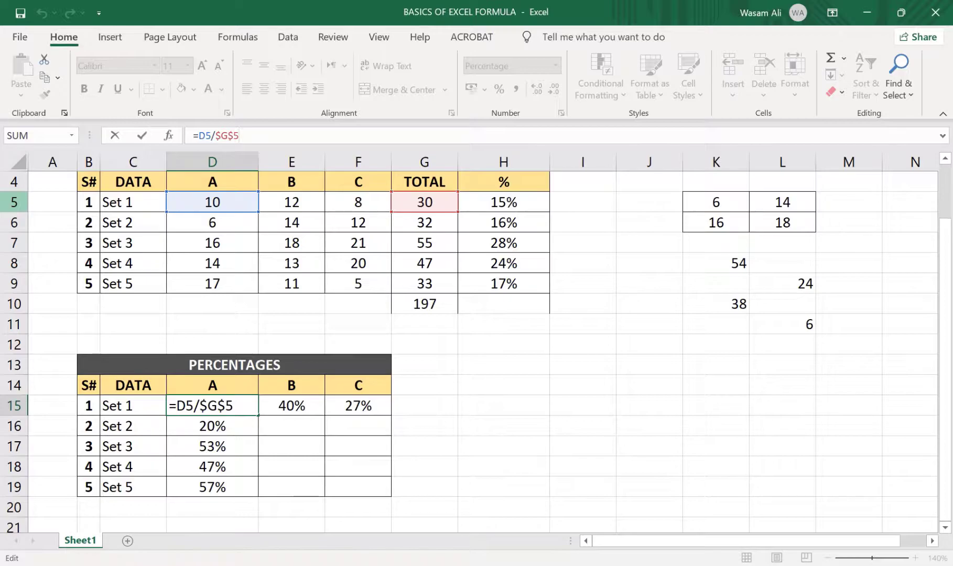
pyautogui.press('Return')
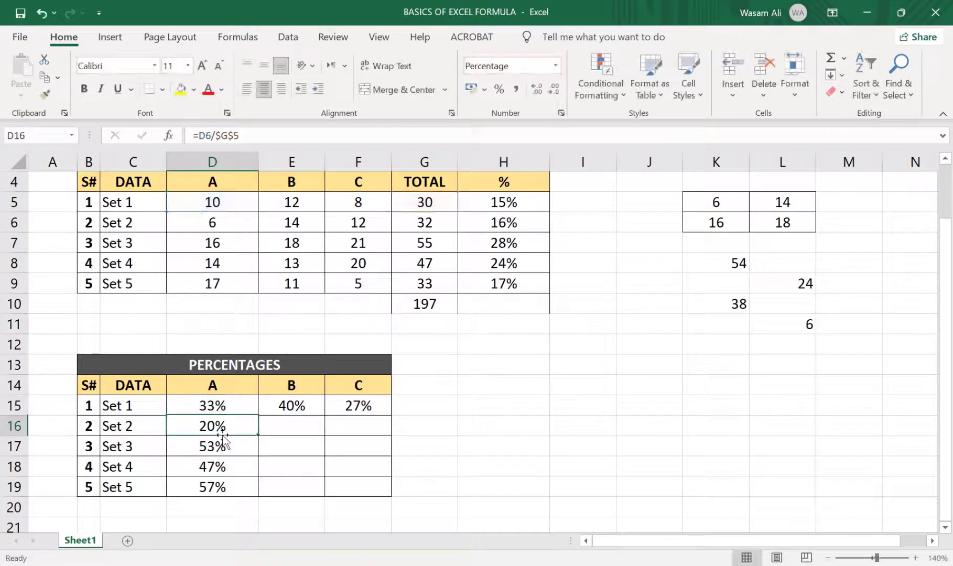
pyautogui.click(252, 134)
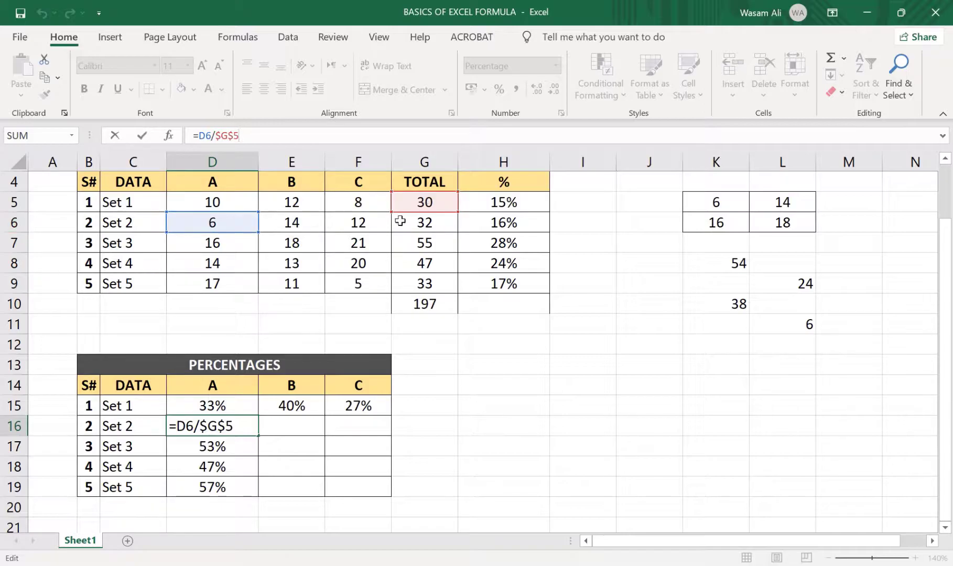
# Change the D15 formula to =D5/$G5 so that only column G of the total reference is locked
pyautogui.click(225, 406)
pyautogui.click(250, 134)
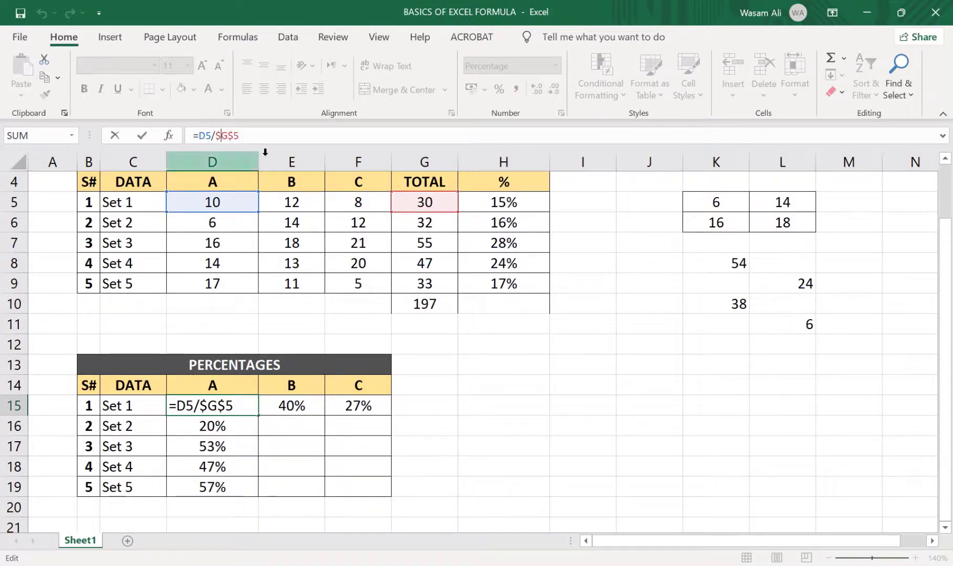
pyautogui.press('Right')
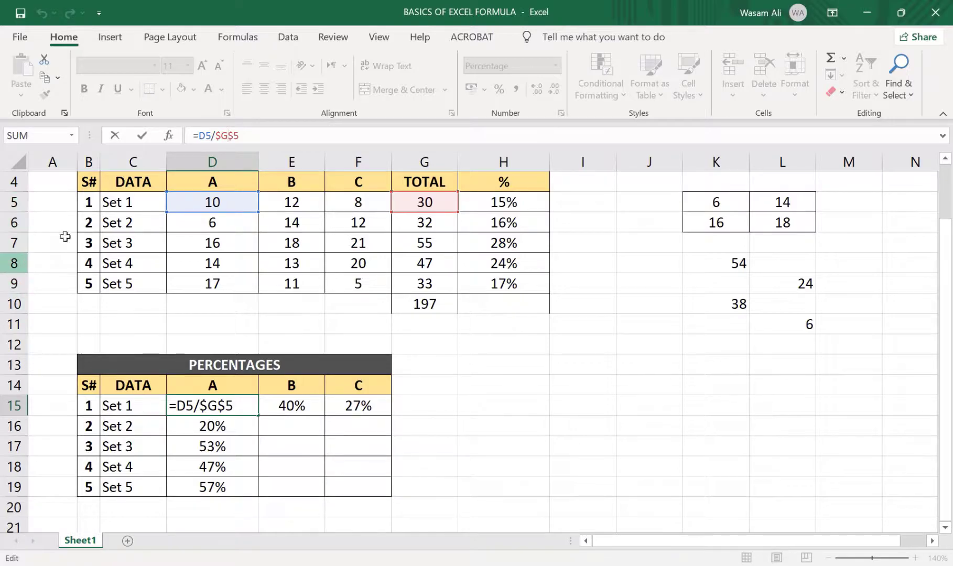
pyautogui.press('Delete')
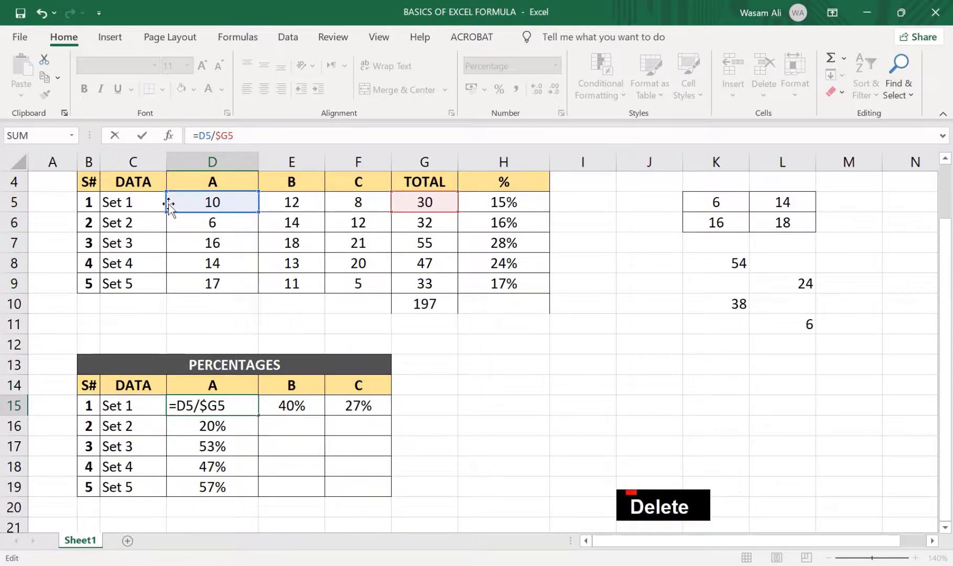
pyautogui.press('Right')
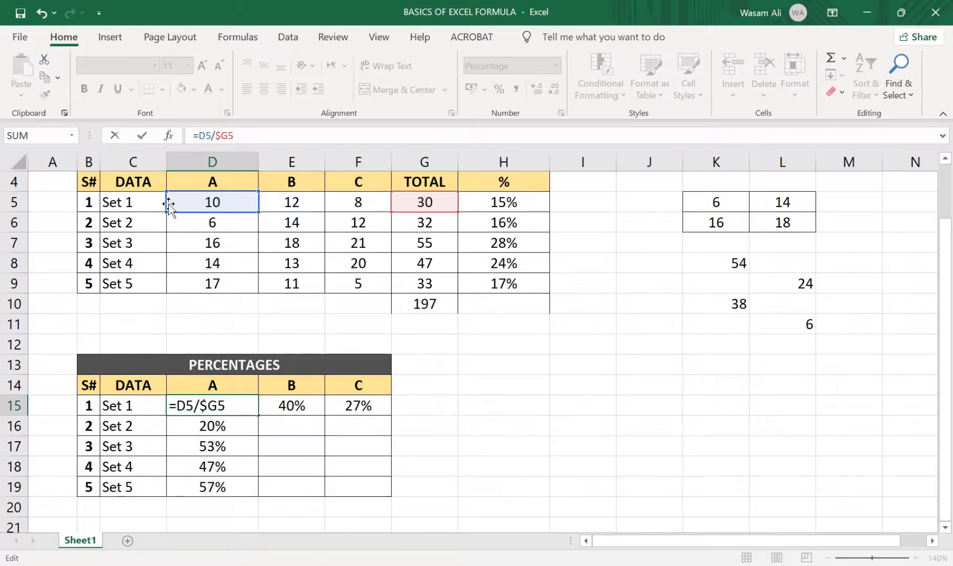
pyautogui.press('F4')
pyautogui.press('F4')
pyautogui.press('F4')
pyautogui.press('F4')
pyautogui.press('Return')
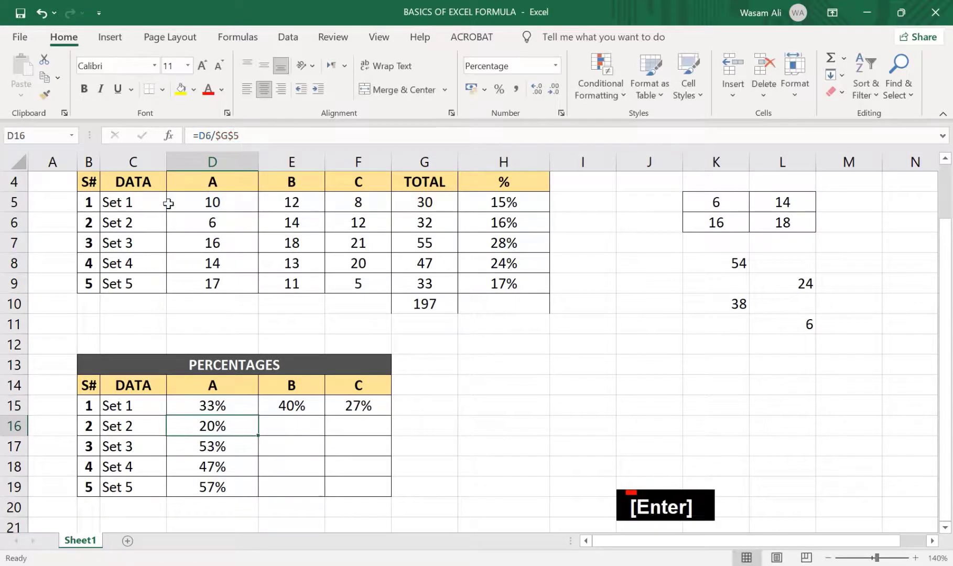
# Fill the D15 formula across to F15 and inspect the references in E15 and F15
pyautogui.click(220, 402)
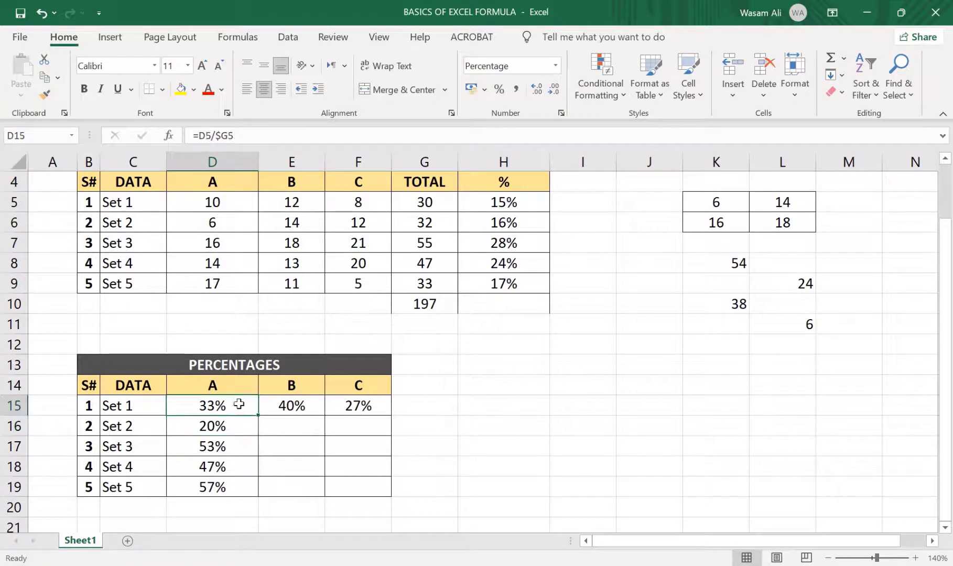
pyautogui.moveTo(259, 418); pyautogui.dragTo(384, 454)
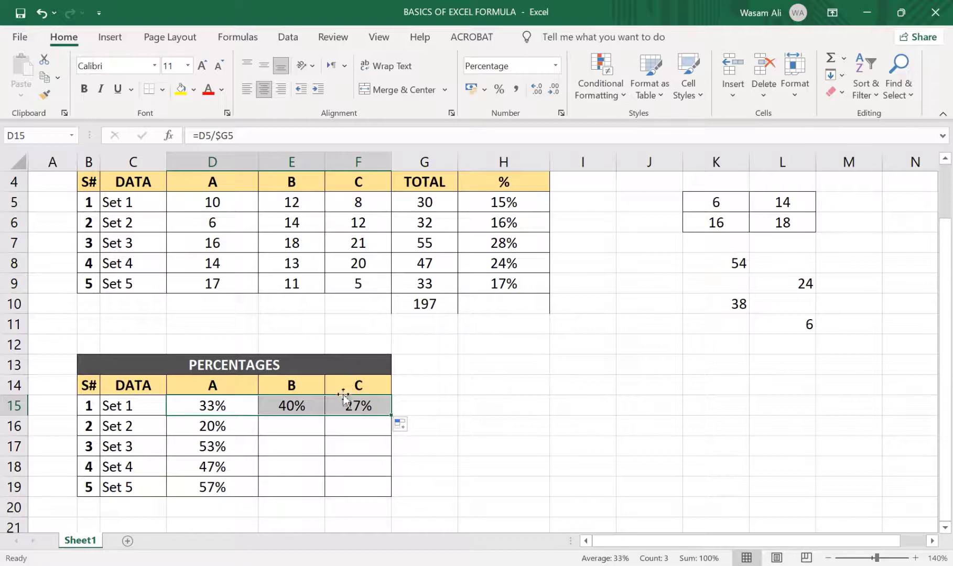
pyautogui.click(303, 409)
pyautogui.click(266, 137)
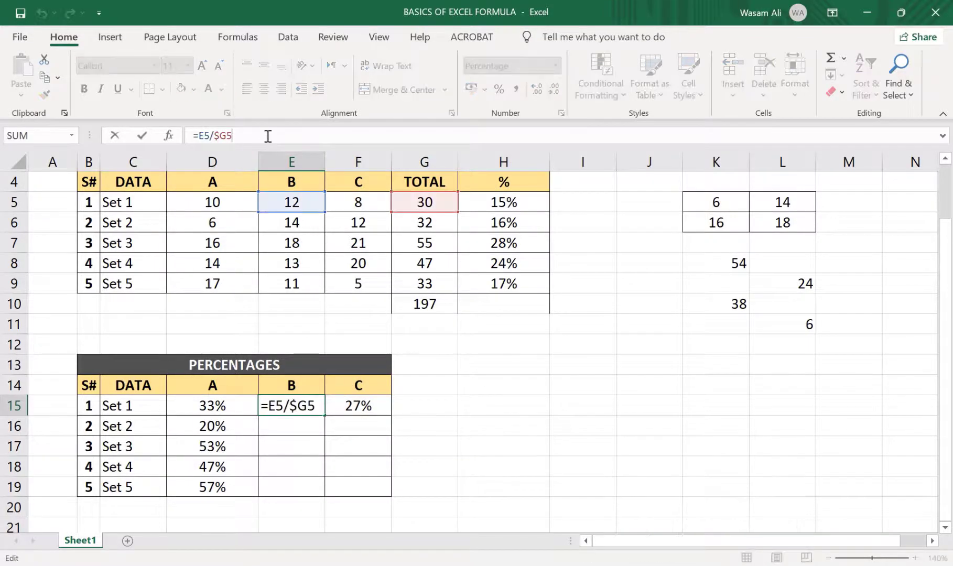
pyautogui.click(349, 412)
pyautogui.click(289, 138)
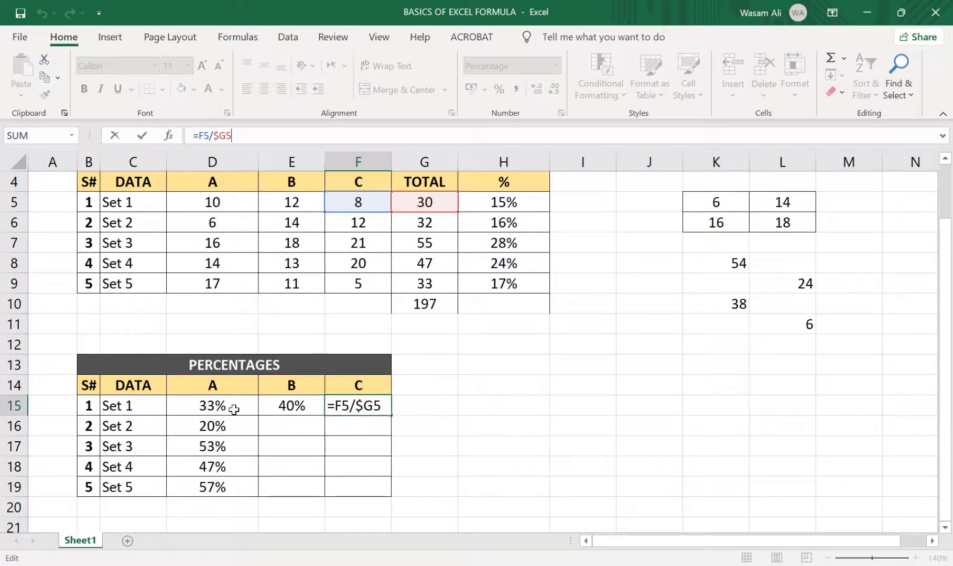
# Fill the D15 formula down to D19 and inspect the references of the formulas in D16 to D19
pyautogui.click(238, 407)
pyautogui.moveTo(259, 417); pyautogui.dragTo(249, 490)
pyautogui.click(243, 435)
pyautogui.click(264, 135)
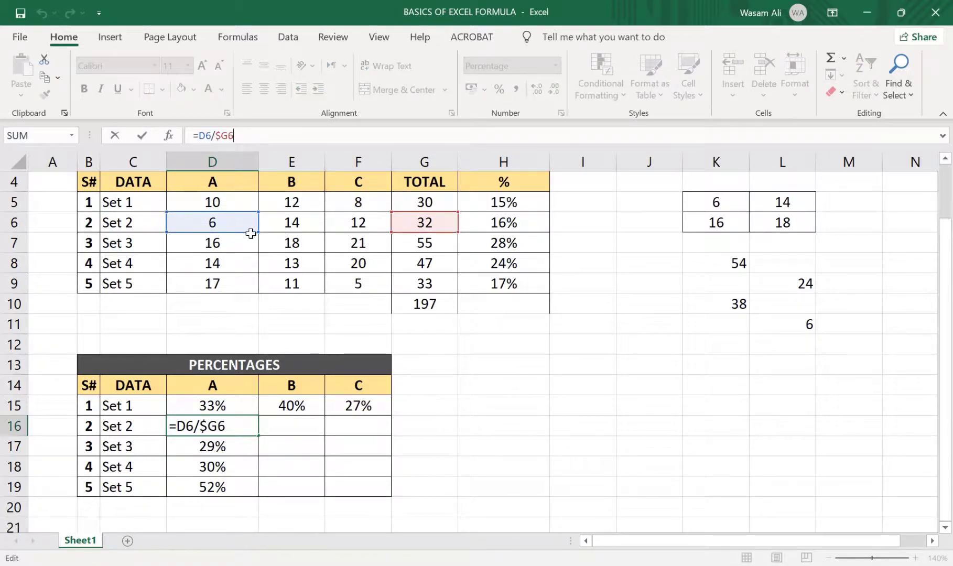
pyautogui.click(241, 446)
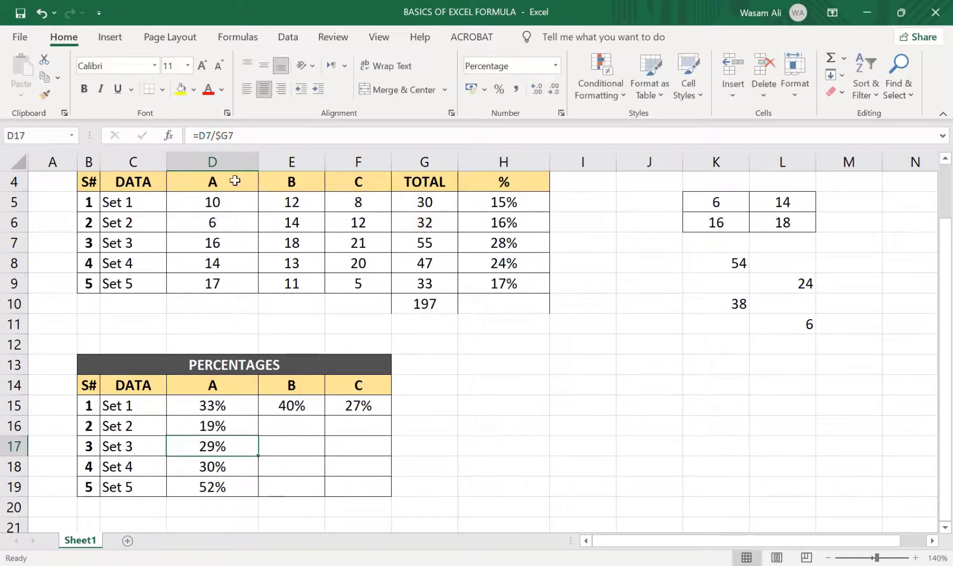
pyautogui.click(248, 133)
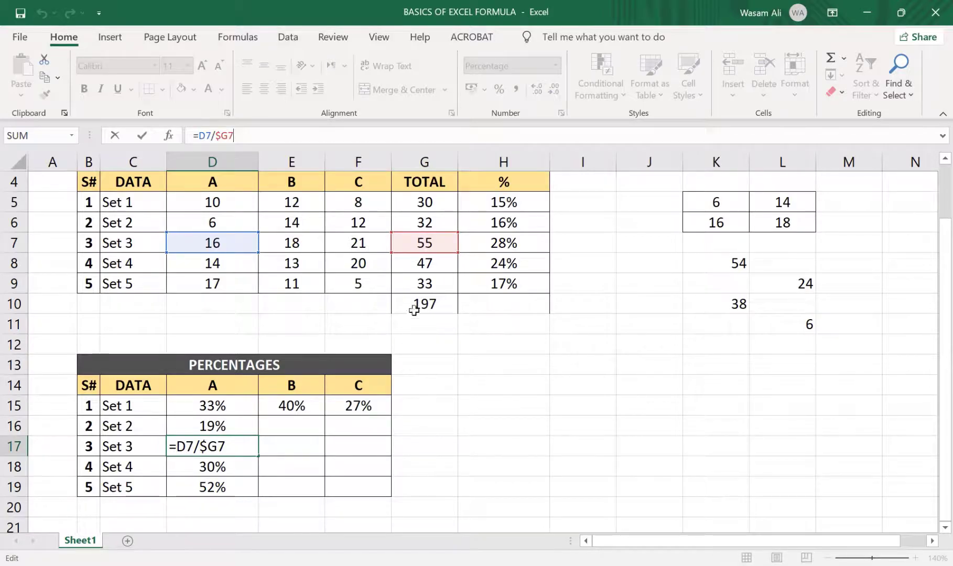
pyautogui.click(229, 470)
pyautogui.click(245, 137)
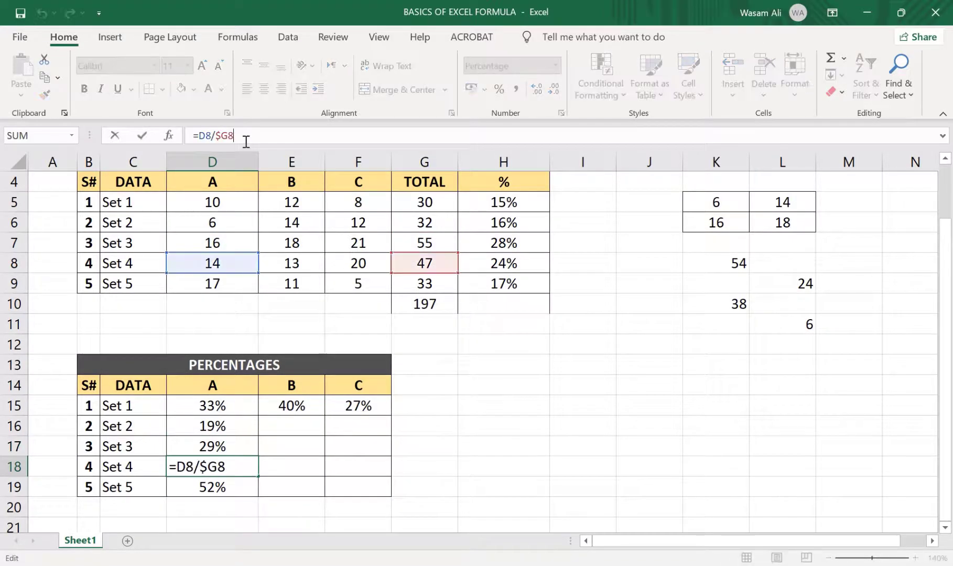
pyautogui.click(225, 488)
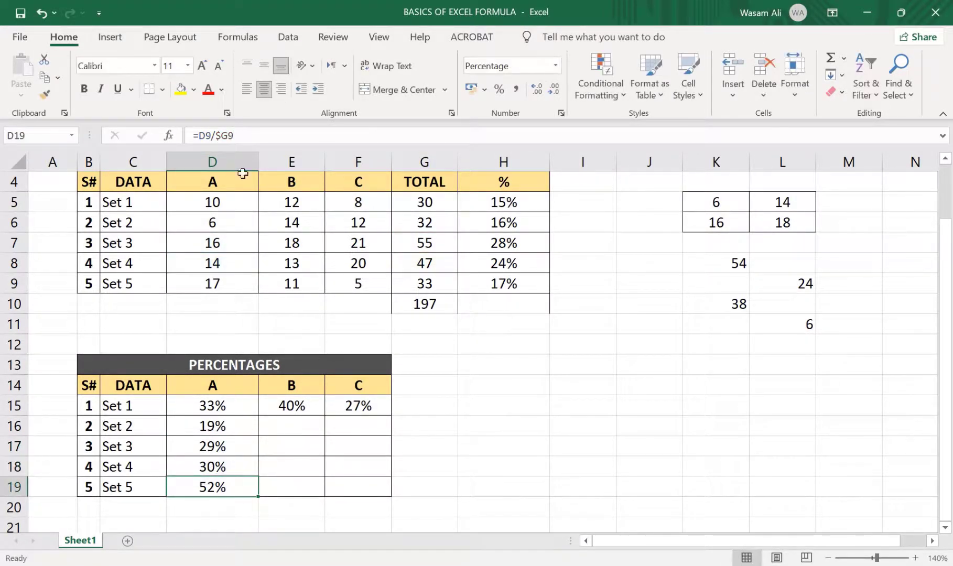
pyautogui.click(245, 135)
pyautogui.click(275, 473)
# Fill the column A formulas in D15:D19 across to column F and check the references in F19, E17 and E16
pyautogui.moveTo(247, 403); pyautogui.dragTo(394, 502)
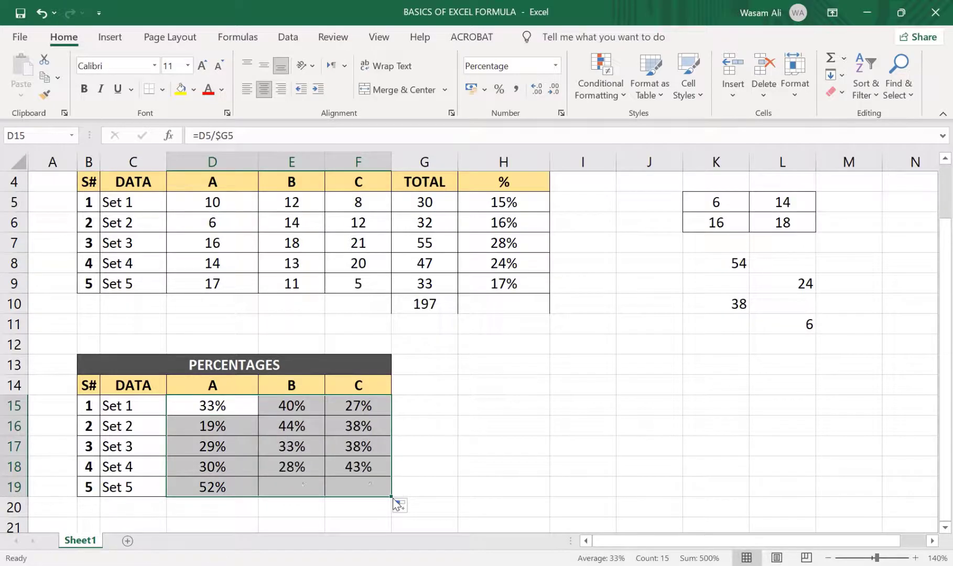
pyautogui.click(366, 481)
pyautogui.click(300, 142)
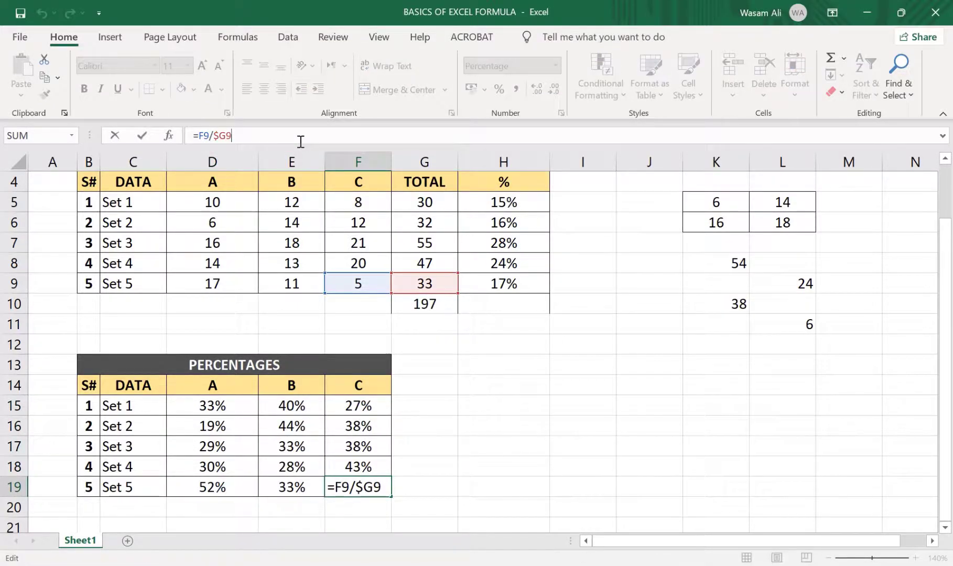
pyautogui.click(306, 450)
pyautogui.click(257, 137)
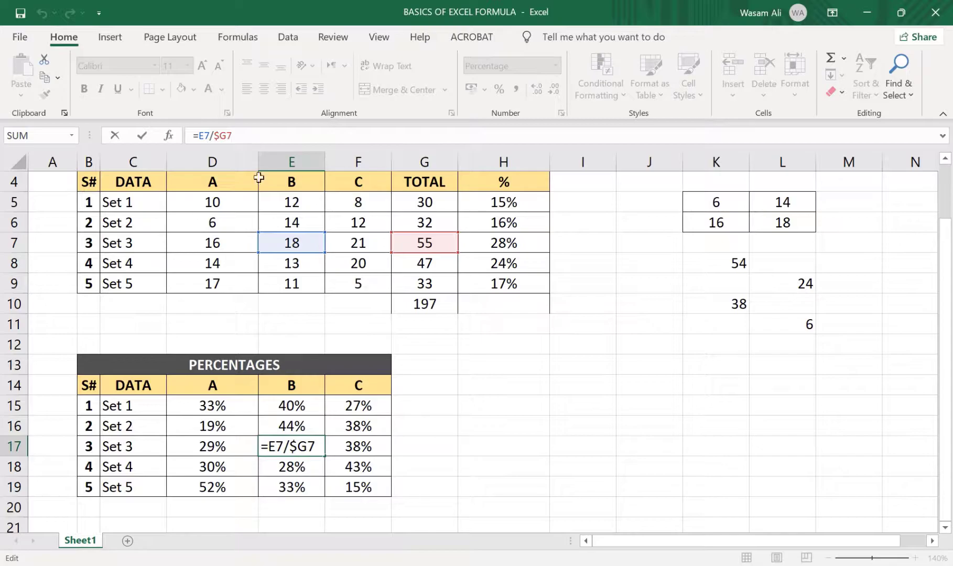
pyautogui.click(314, 433)
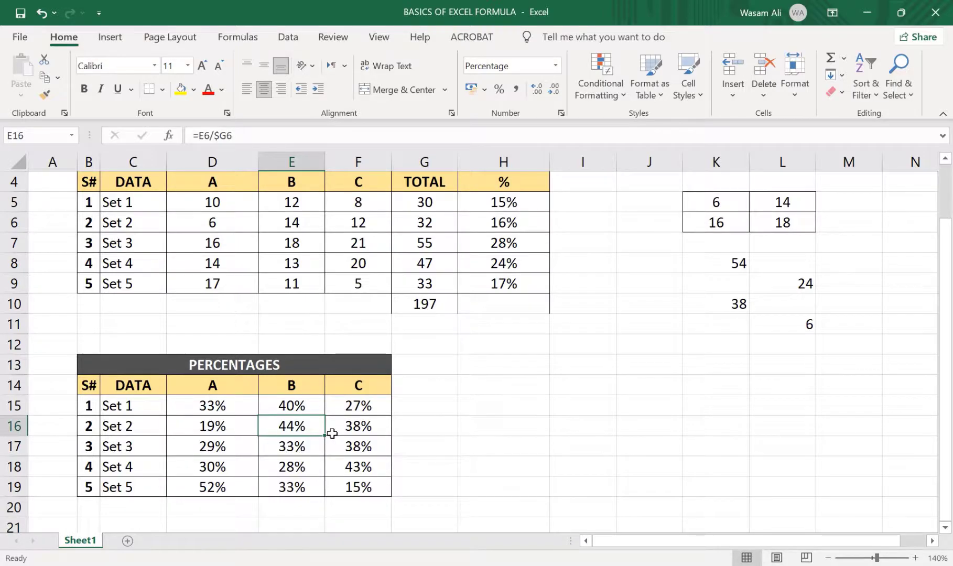
pyautogui.click(436, 468)
pyautogui.click(302, 449)
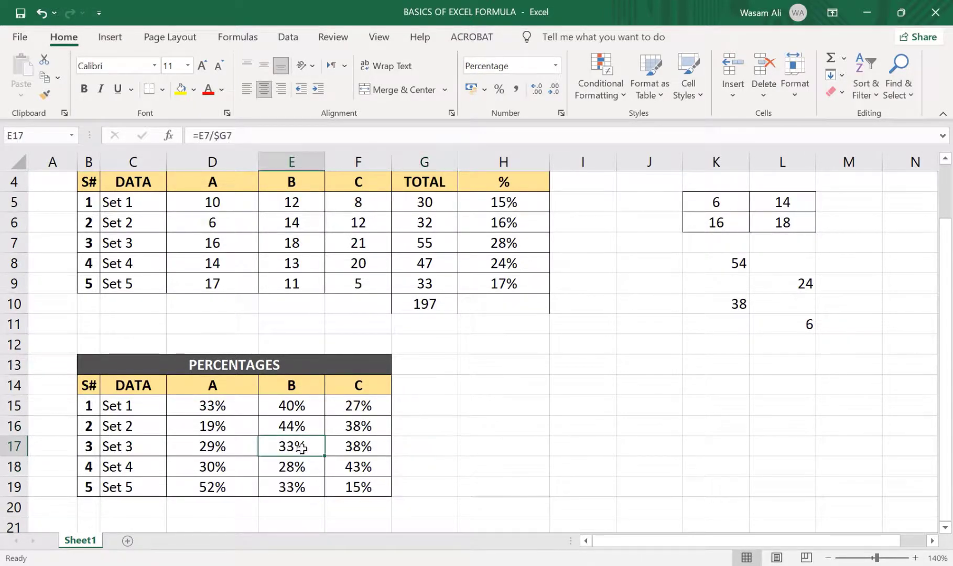
# Clear the column B and C percentage formulas in E15:F19, keeping the column A formulas
pyautogui.moveTo(296, 404); pyautogui.dragTo(360, 482)
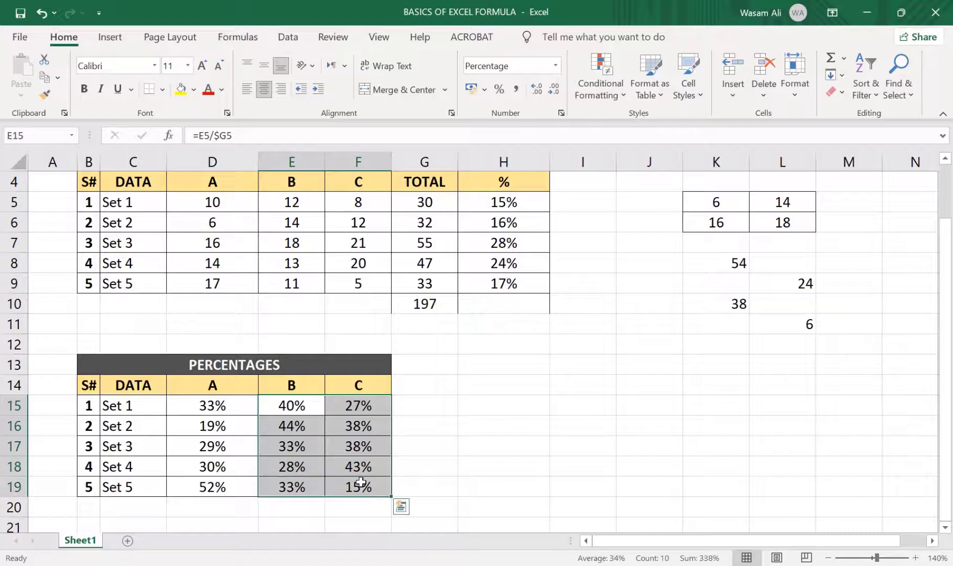
pyautogui.press('Delete')
pyautogui.click(310, 435)
# Copy the D15 formula and paste it into F17, the Set 3 cell under column C
pyautogui.click(219, 405)
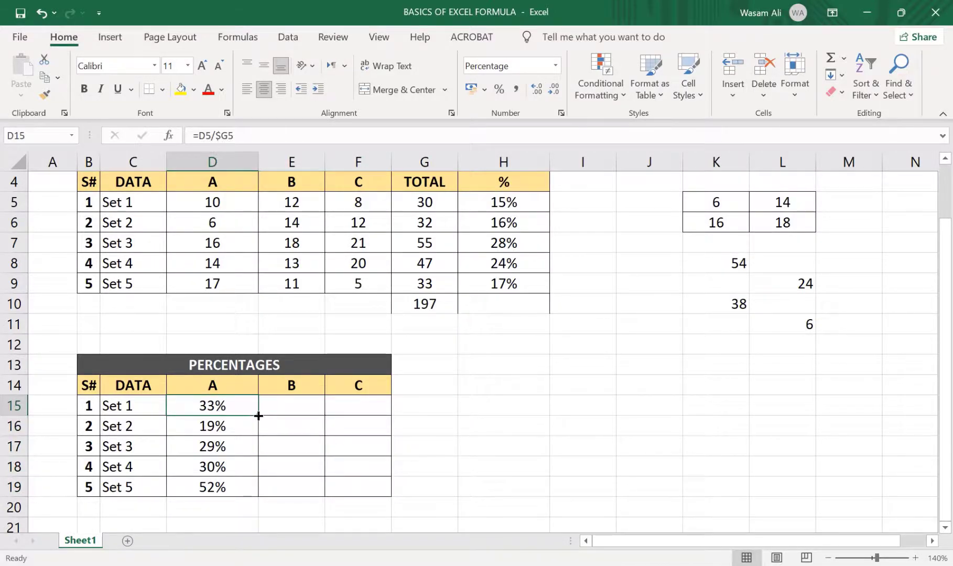
pyautogui.press('ctrl')
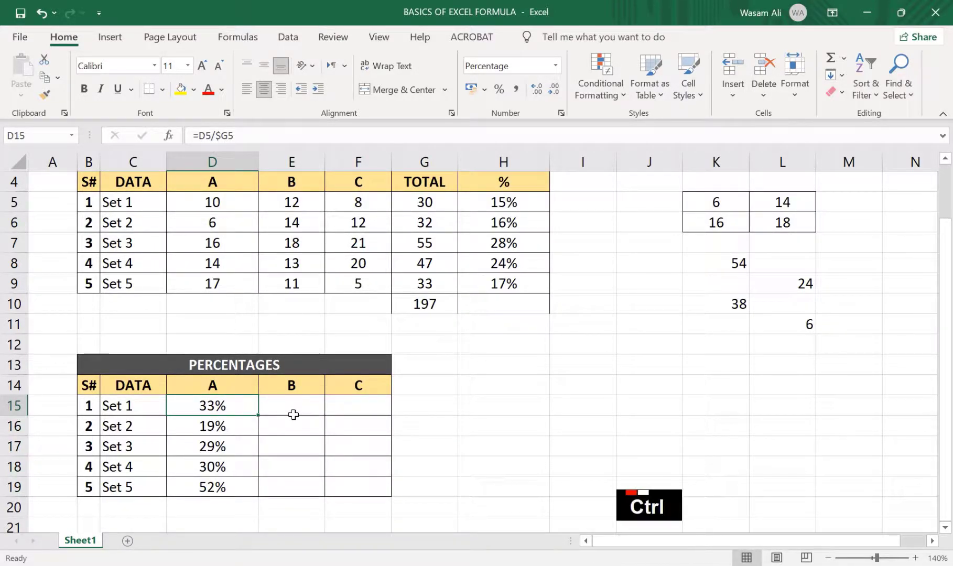
pyautogui.hotkey('ctrl', 'c')
pyautogui.click(362, 448)
pyautogui.hotkey('ctrl', 'v')
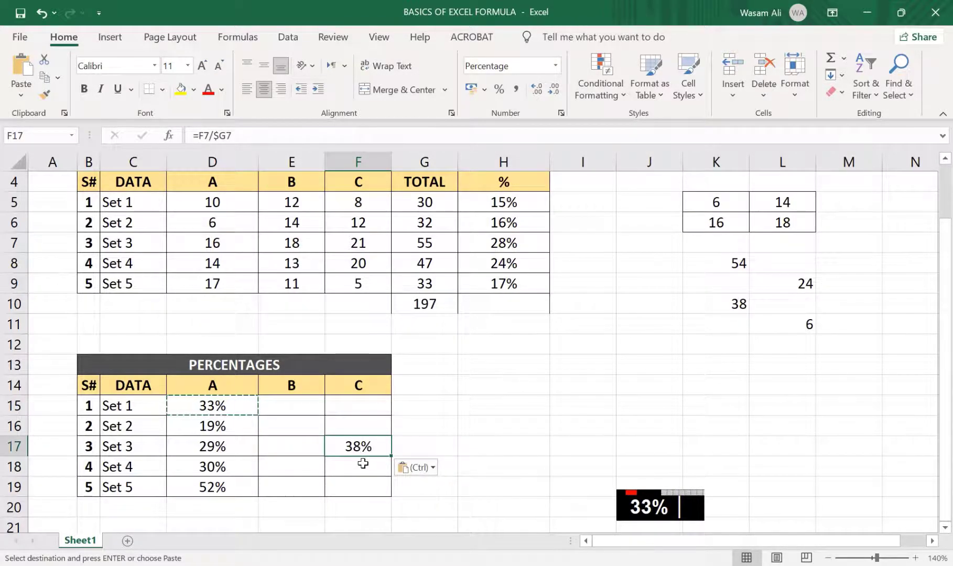
# Inspect which cells the pasted formula in F17 refers to, then leave it unchanged and select F12
pyautogui.click(365, 468)
pyautogui.click(358, 447)
pyautogui.click(253, 138)
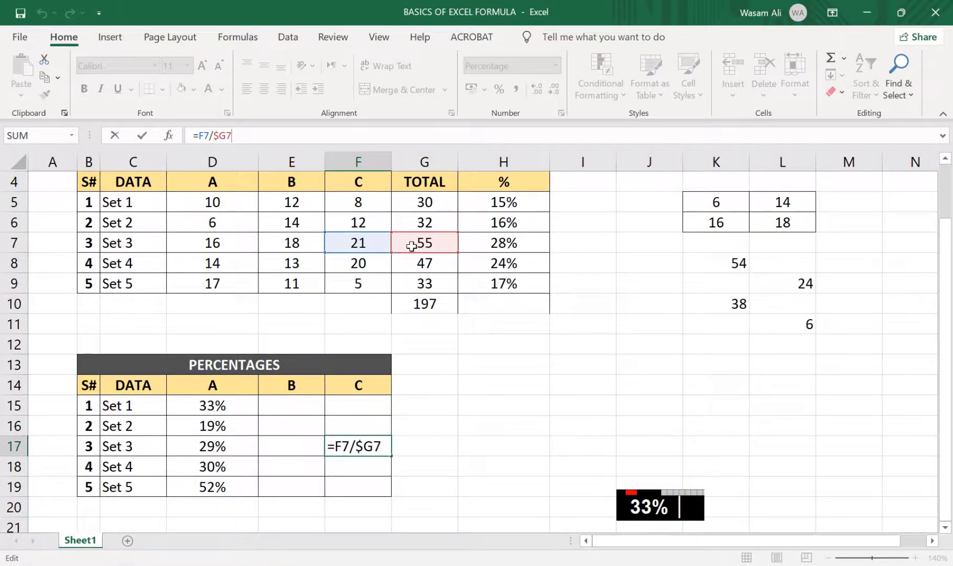
pyautogui.scroll(1, 369, 404)
pyautogui.click(370, 404)
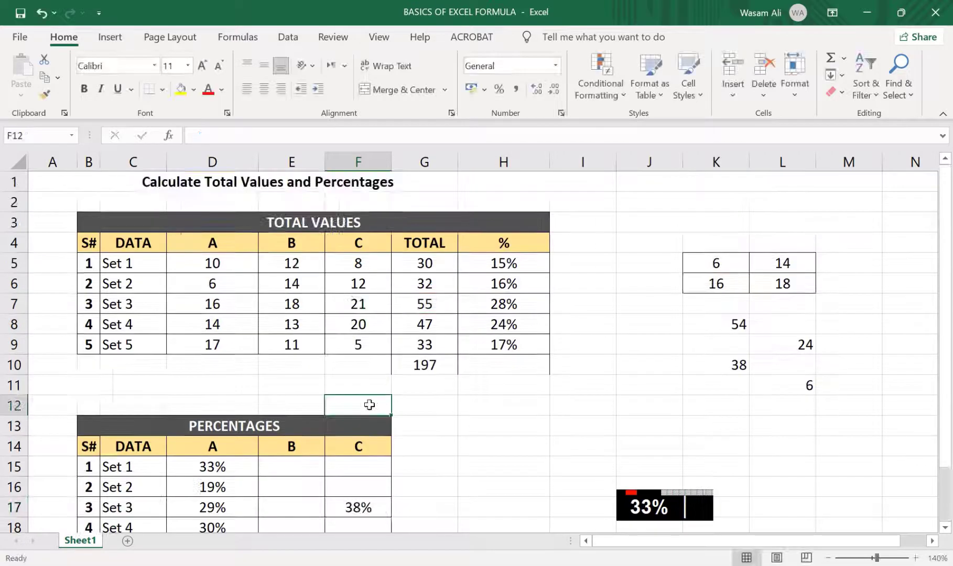